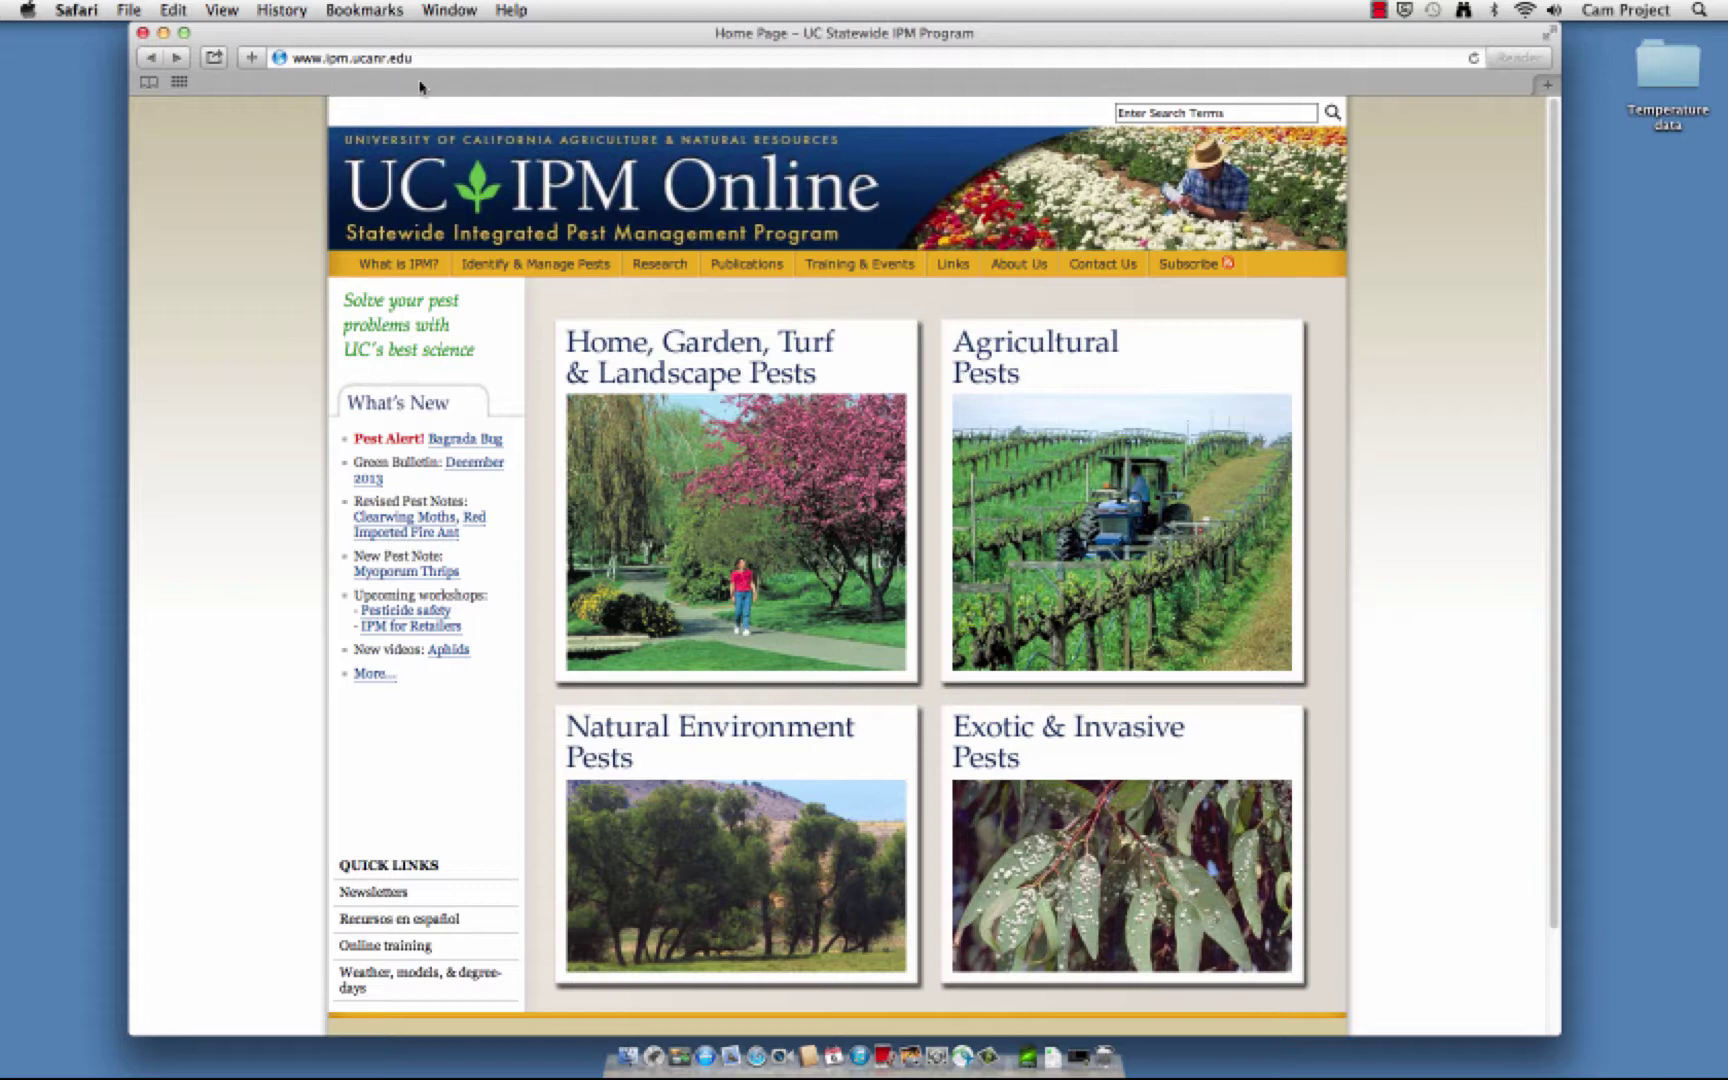
Go to the Weather, models & degree-days page and scroll to its pest models list
{"action": "scroll", "coordinate": [324, 790], "scroll_direction": "down", "scroll_amount": 2}
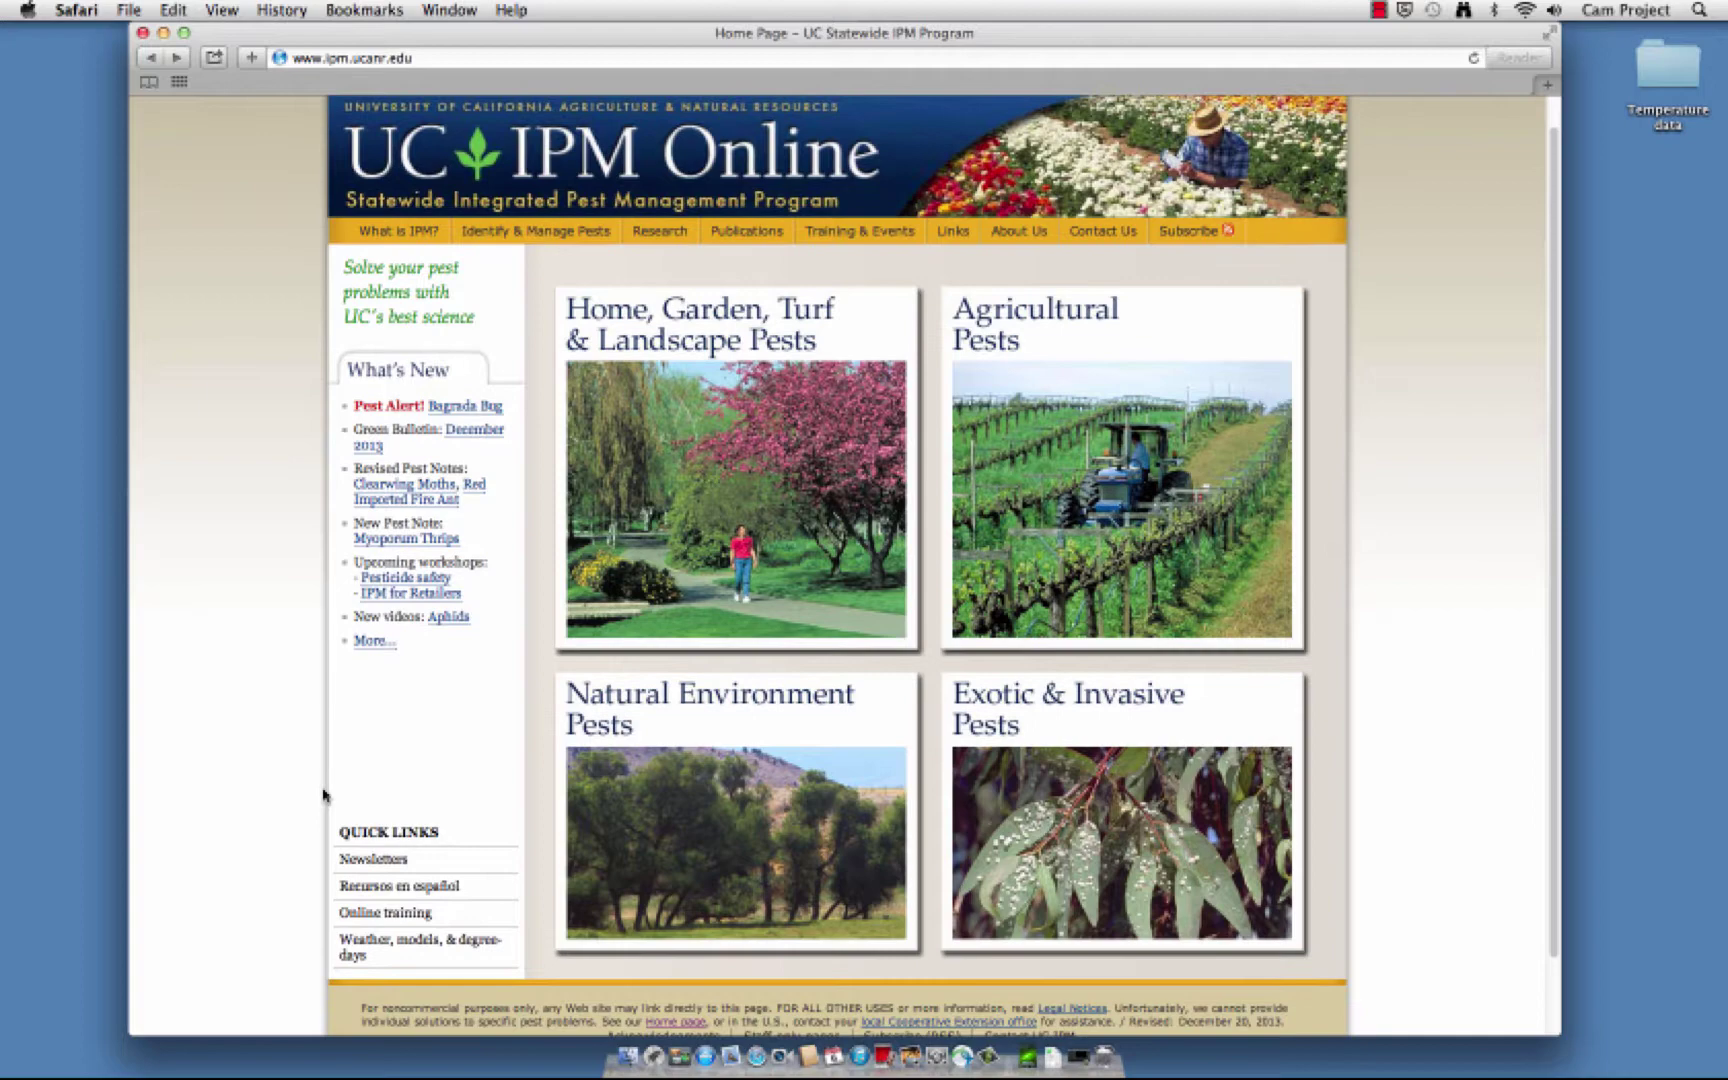
{"action": "scroll", "coordinate": [324, 795], "scroll_direction": "down", "scroll_amount": 3}
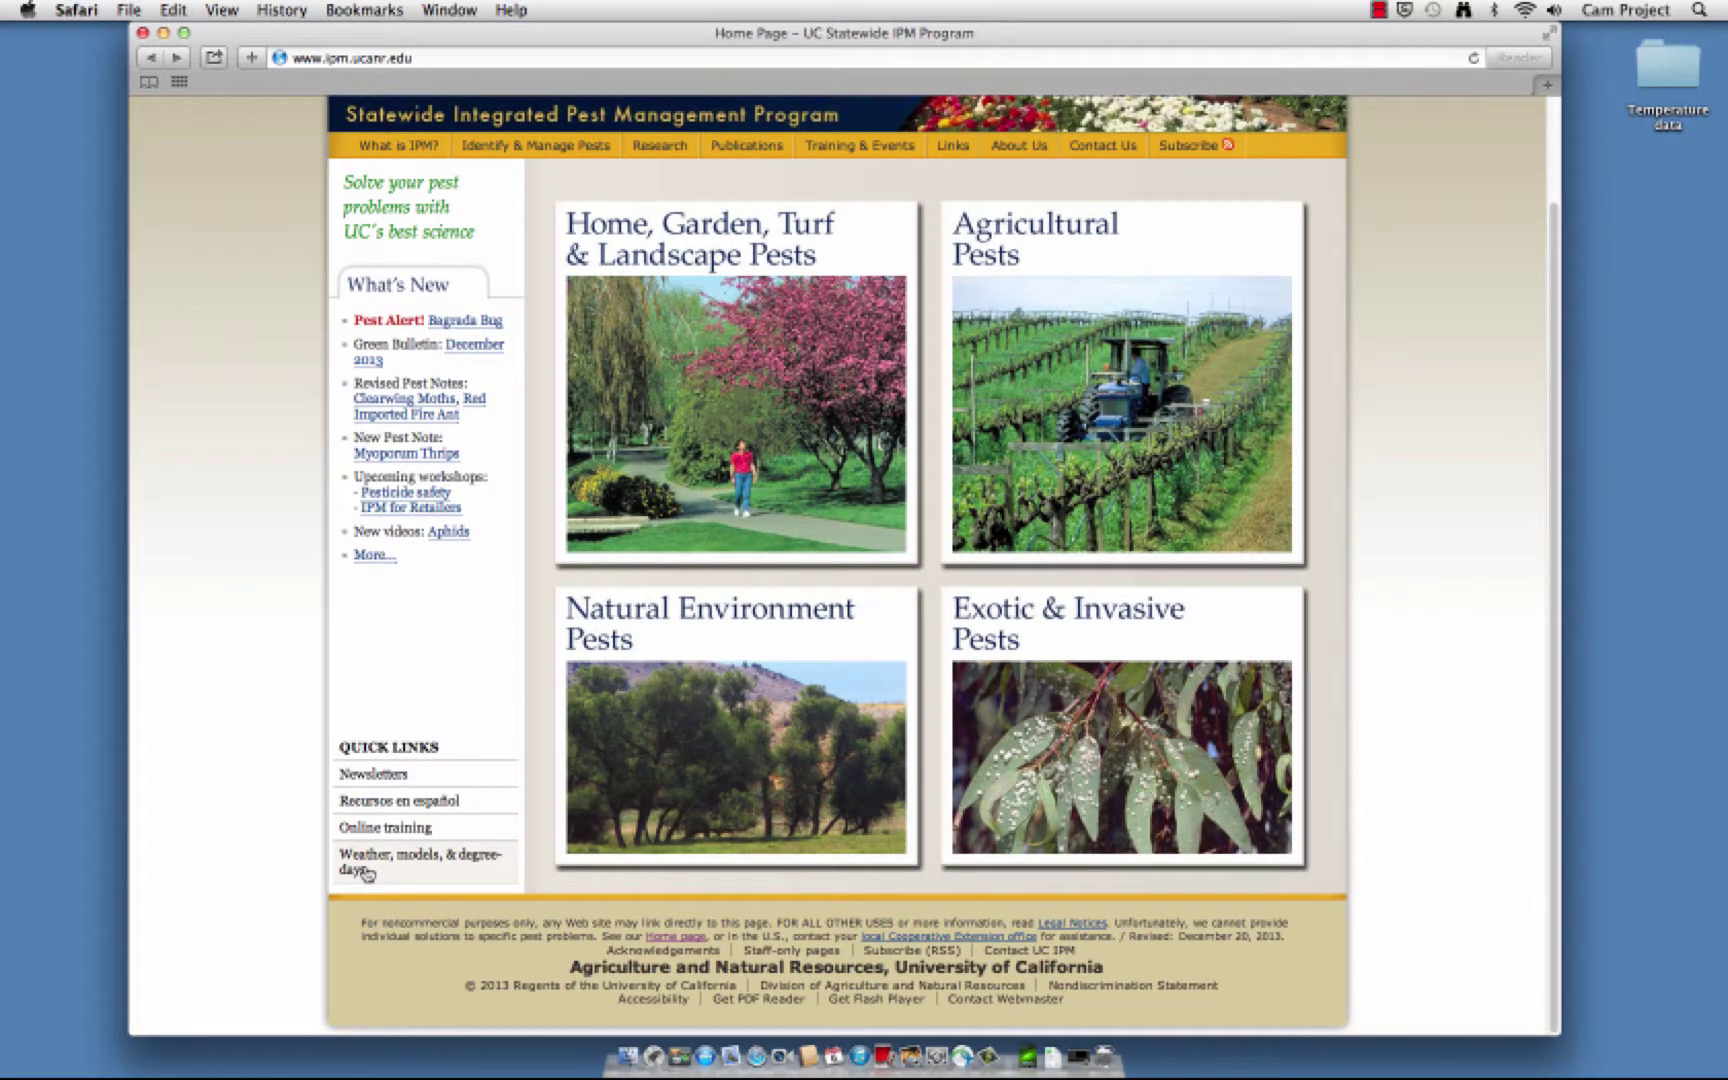
{"action": "left_click", "coordinate": [367, 873]}
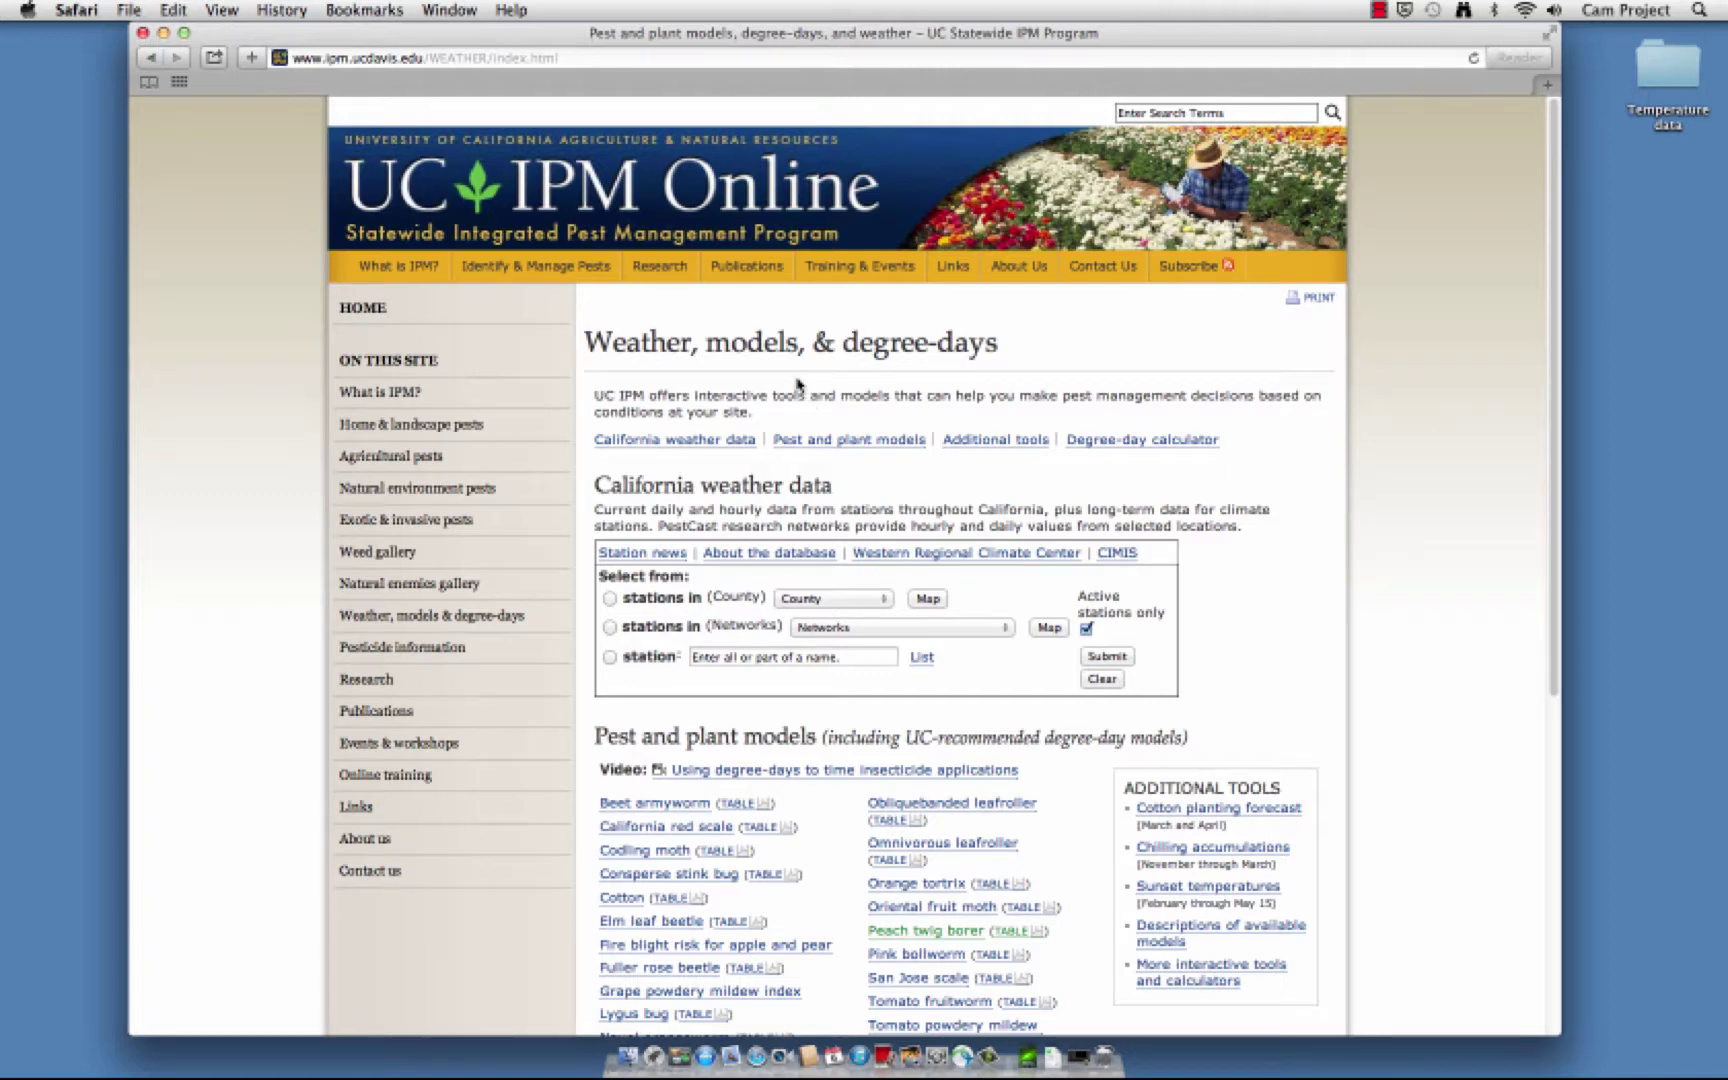
{"action": "scroll", "coordinate": [785, 370], "scroll_direction": "down", "scroll_amount": 5}
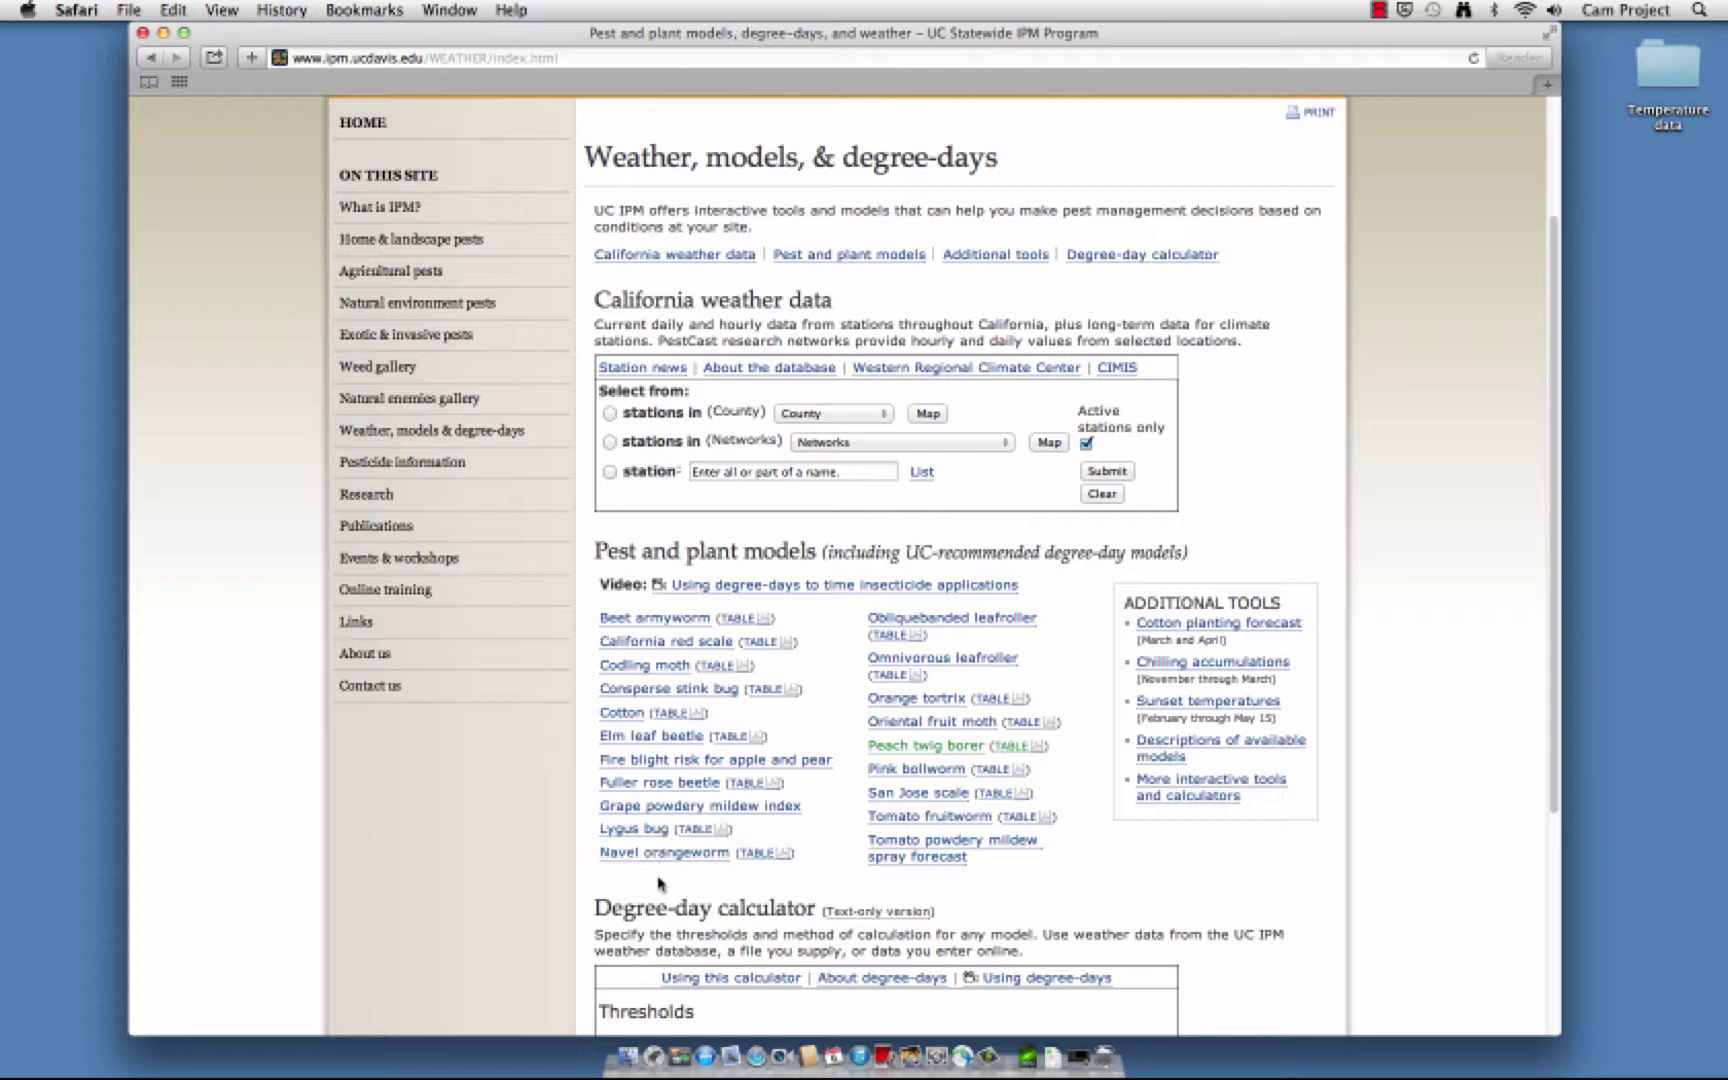
Start the peach twig borer degree-day model with almonds kept as the crop
{"action": "left_click", "coordinate": [932, 746]}
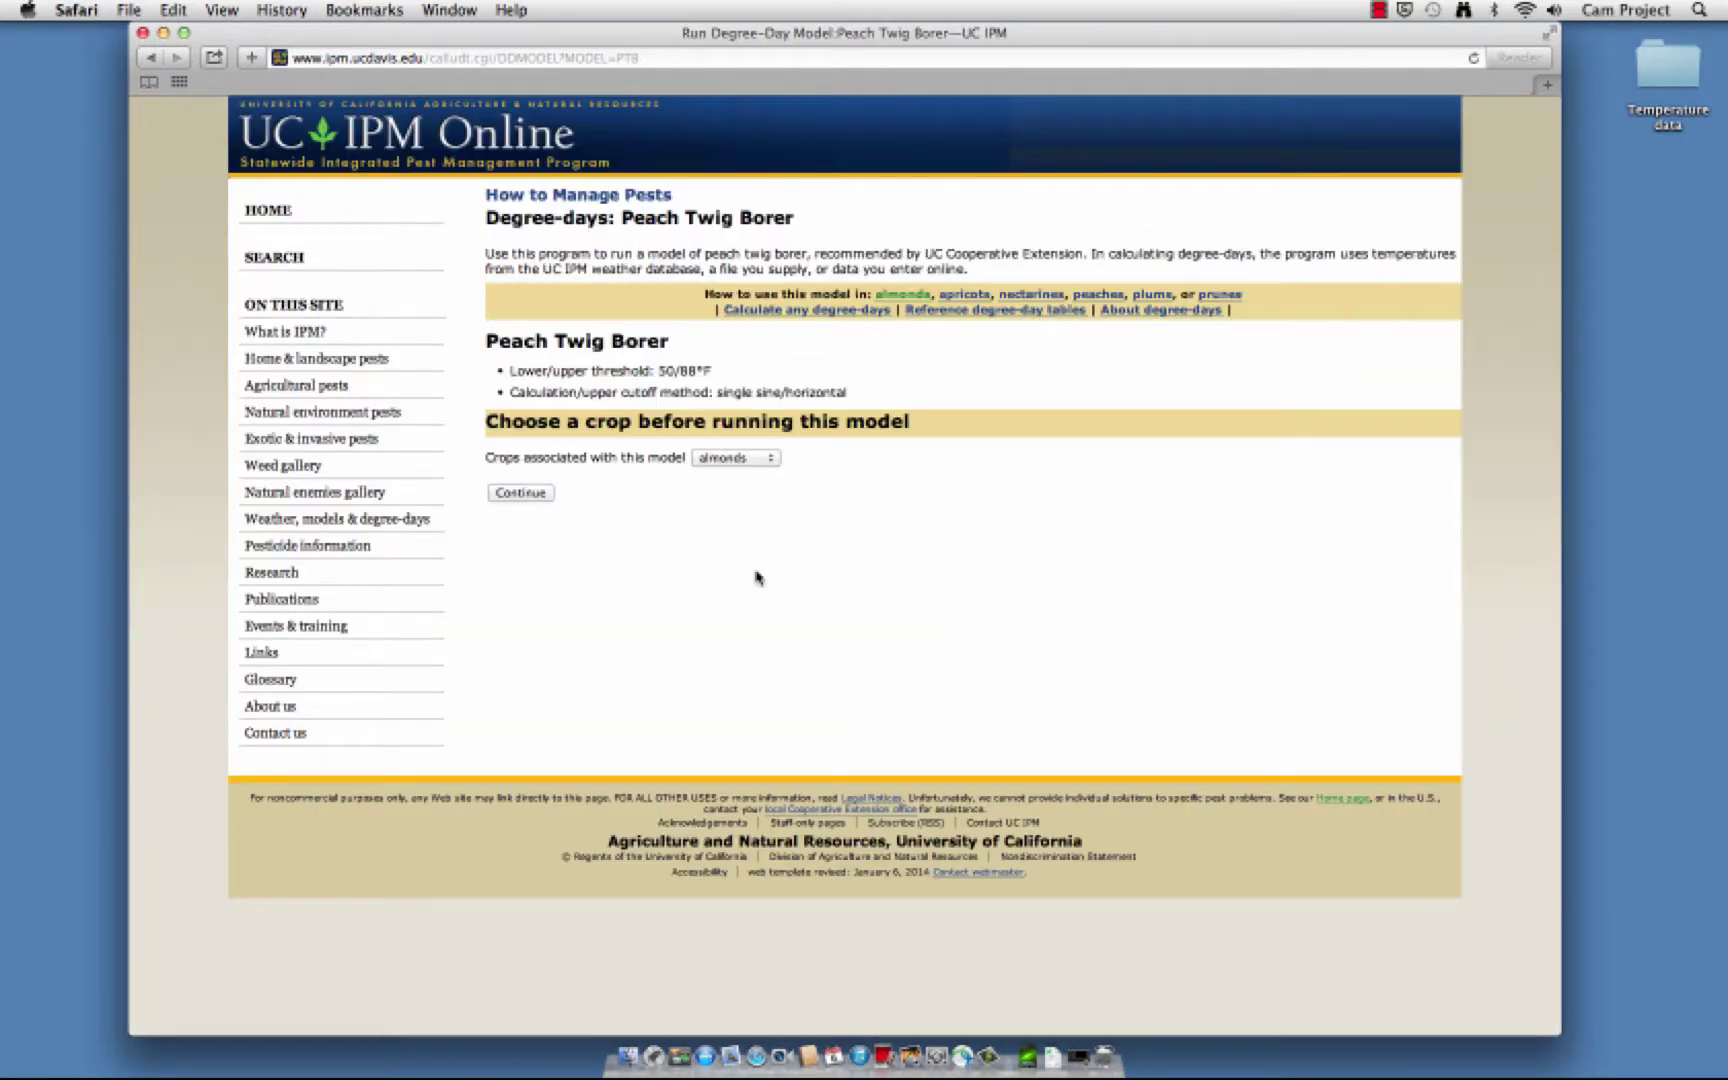
{"action": "left_click", "coordinate": [751, 460]}
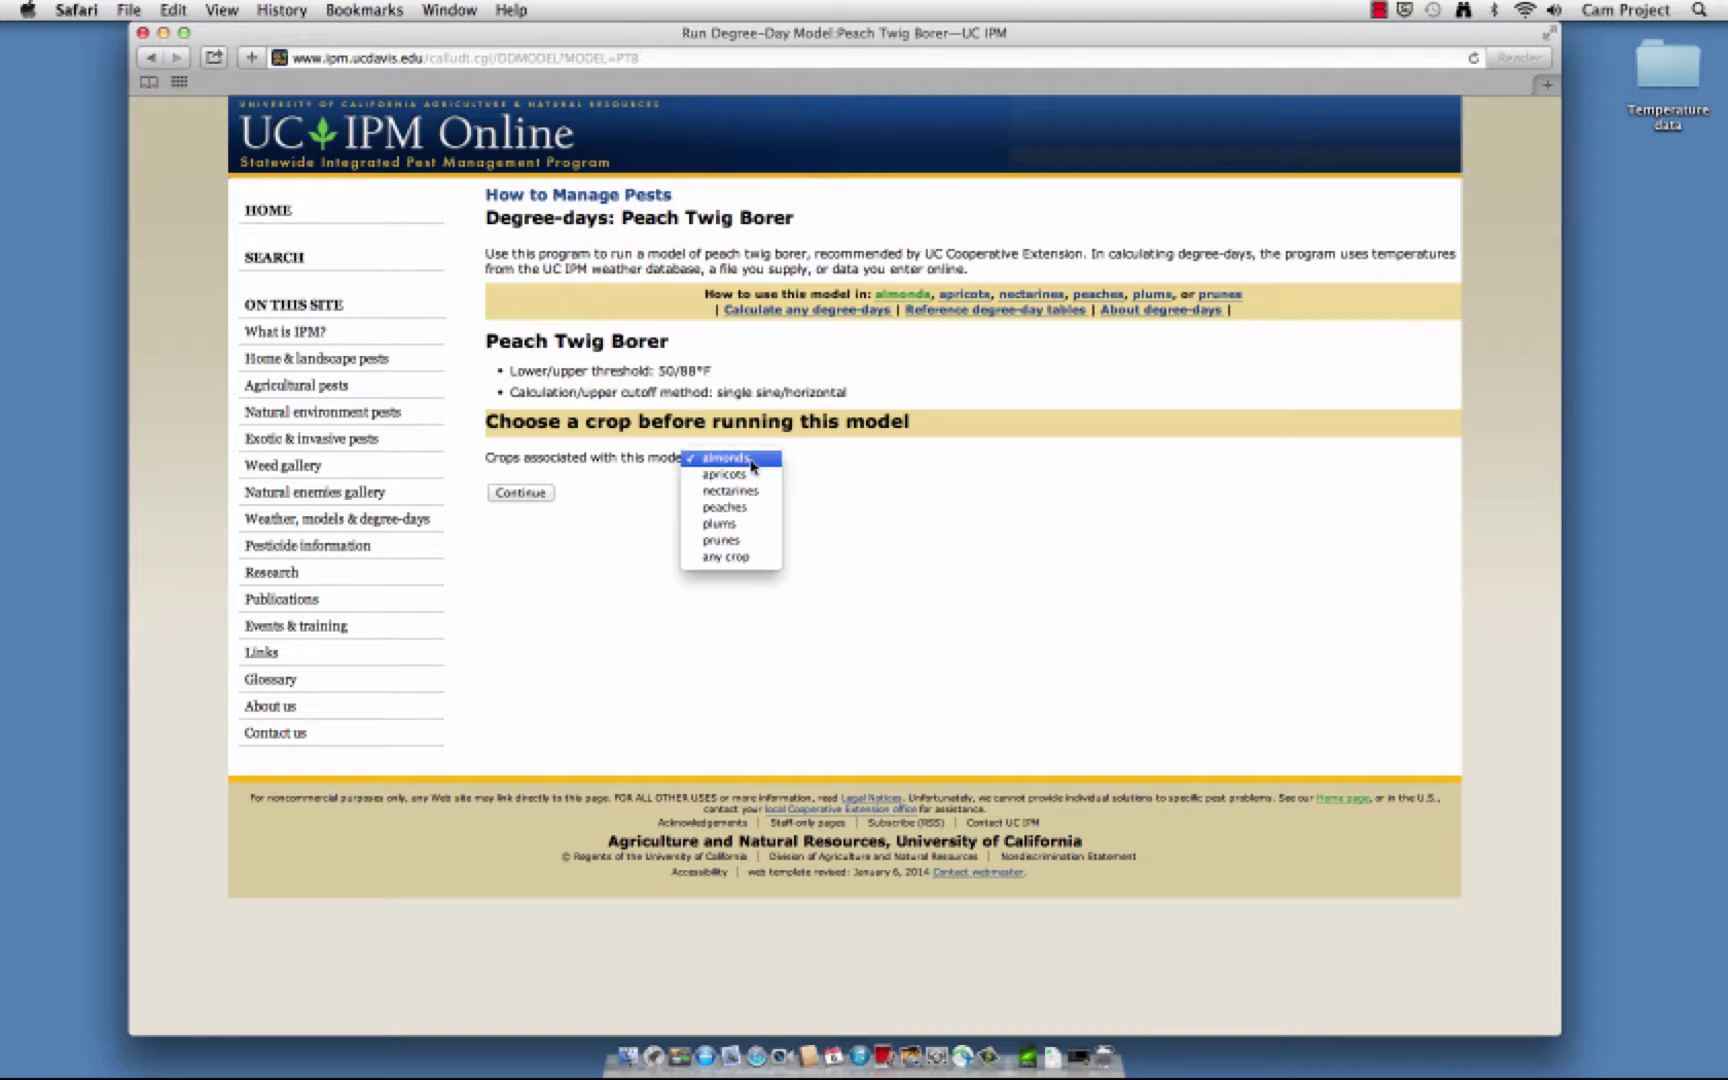
{"action": "left_click", "coordinate": [751, 465]}
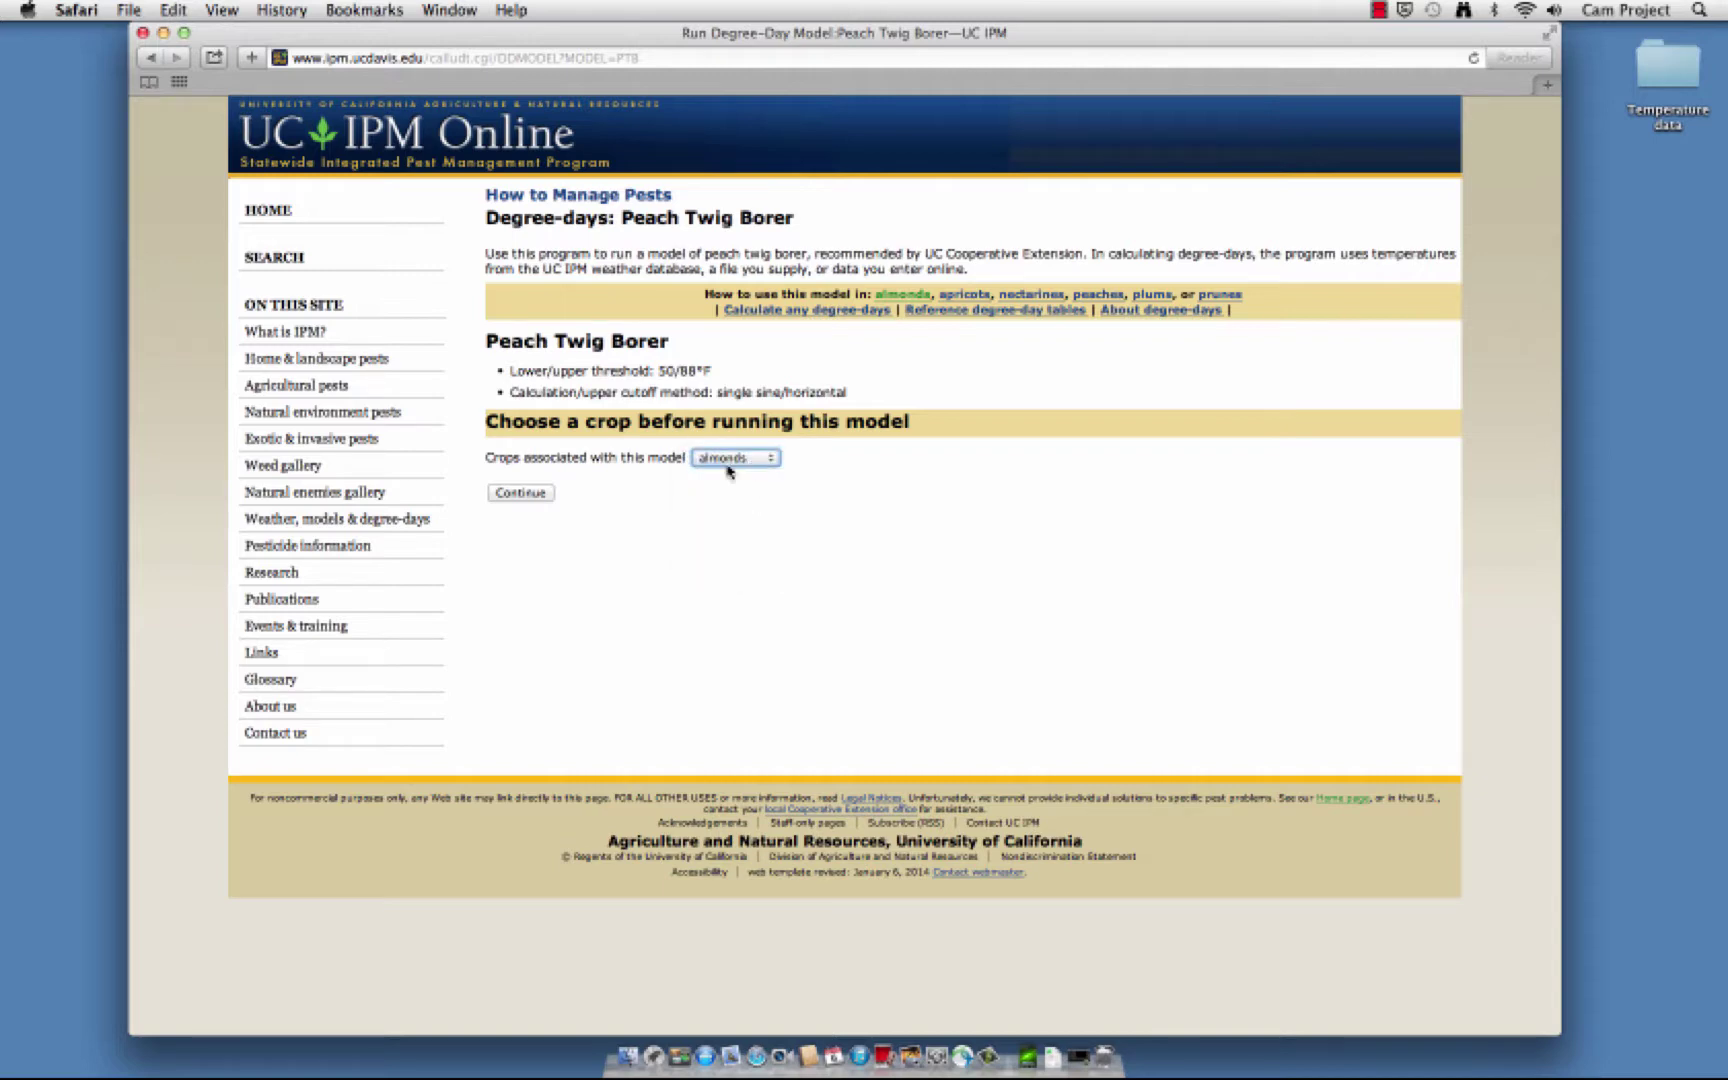
{"action": "left_click", "coordinate": [537, 495]}
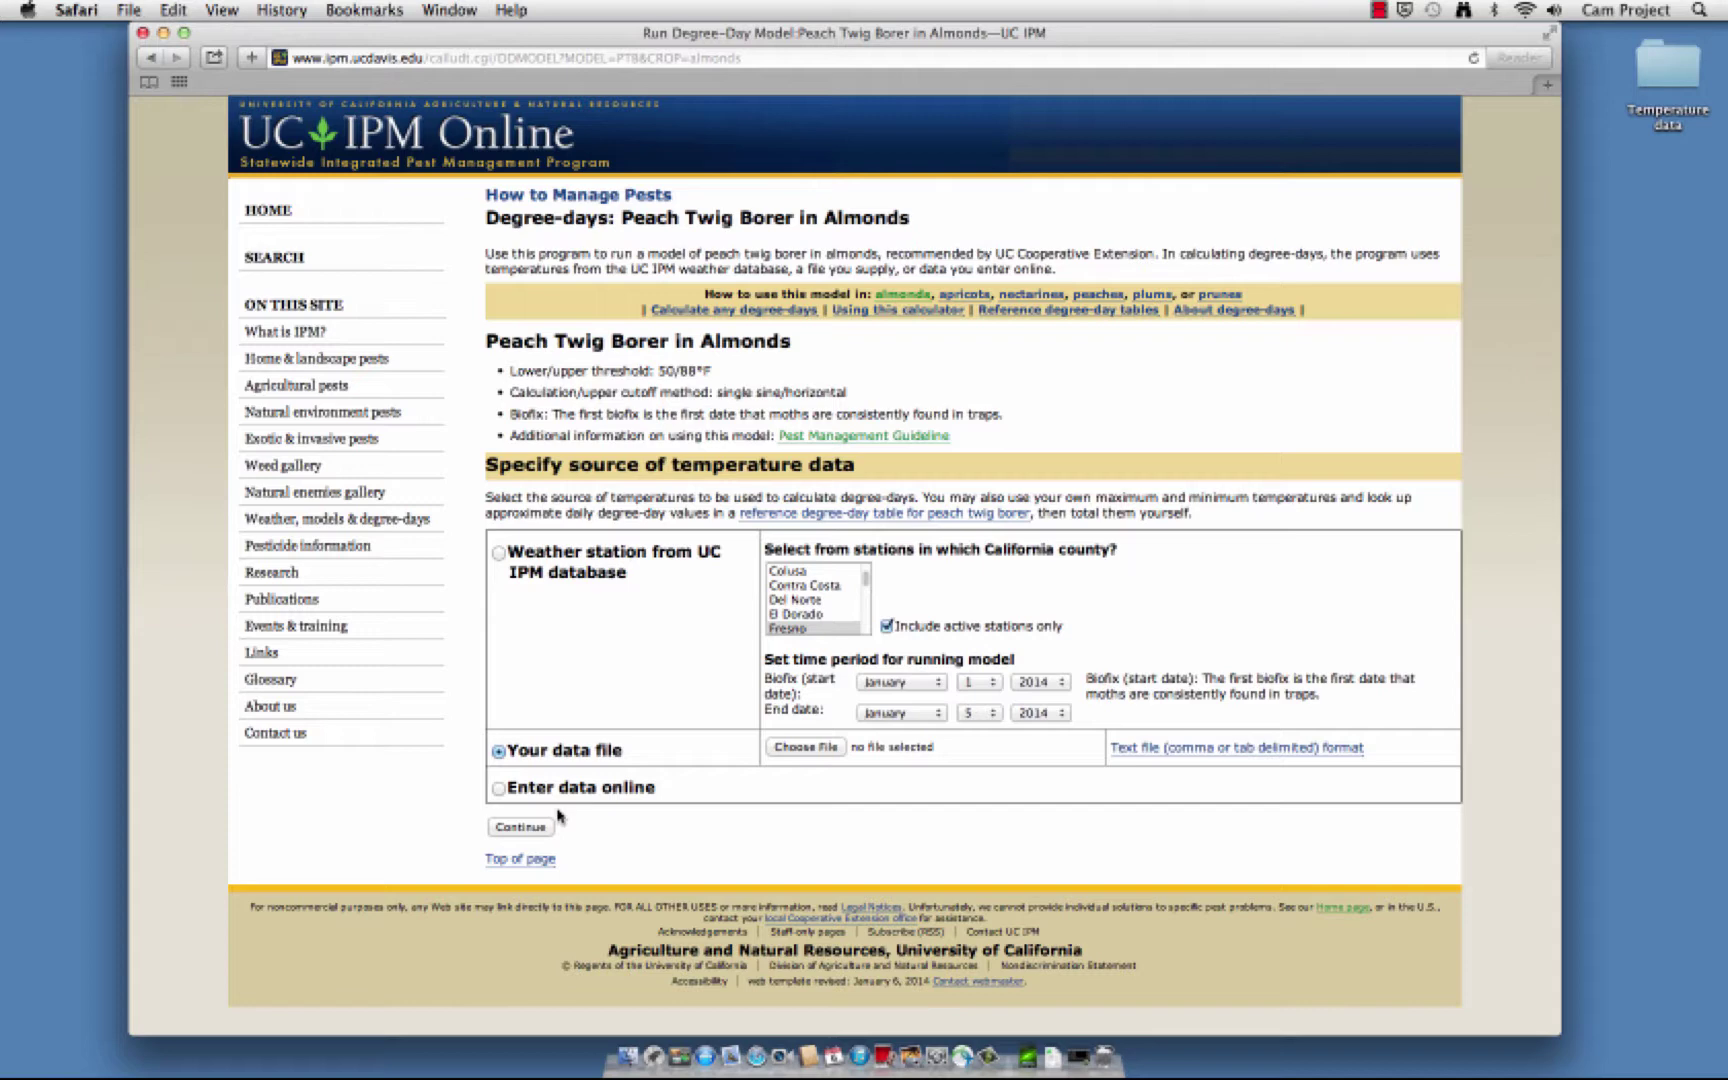
Use UC IPM weather station data for Fresno County as the temperature source
{"action": "left_click", "coordinate": [499, 554]}
{"action": "key", "text": "Down"}
{"action": "key", "text": "Up"}
{"action": "left_click", "coordinate": [785, 628]}
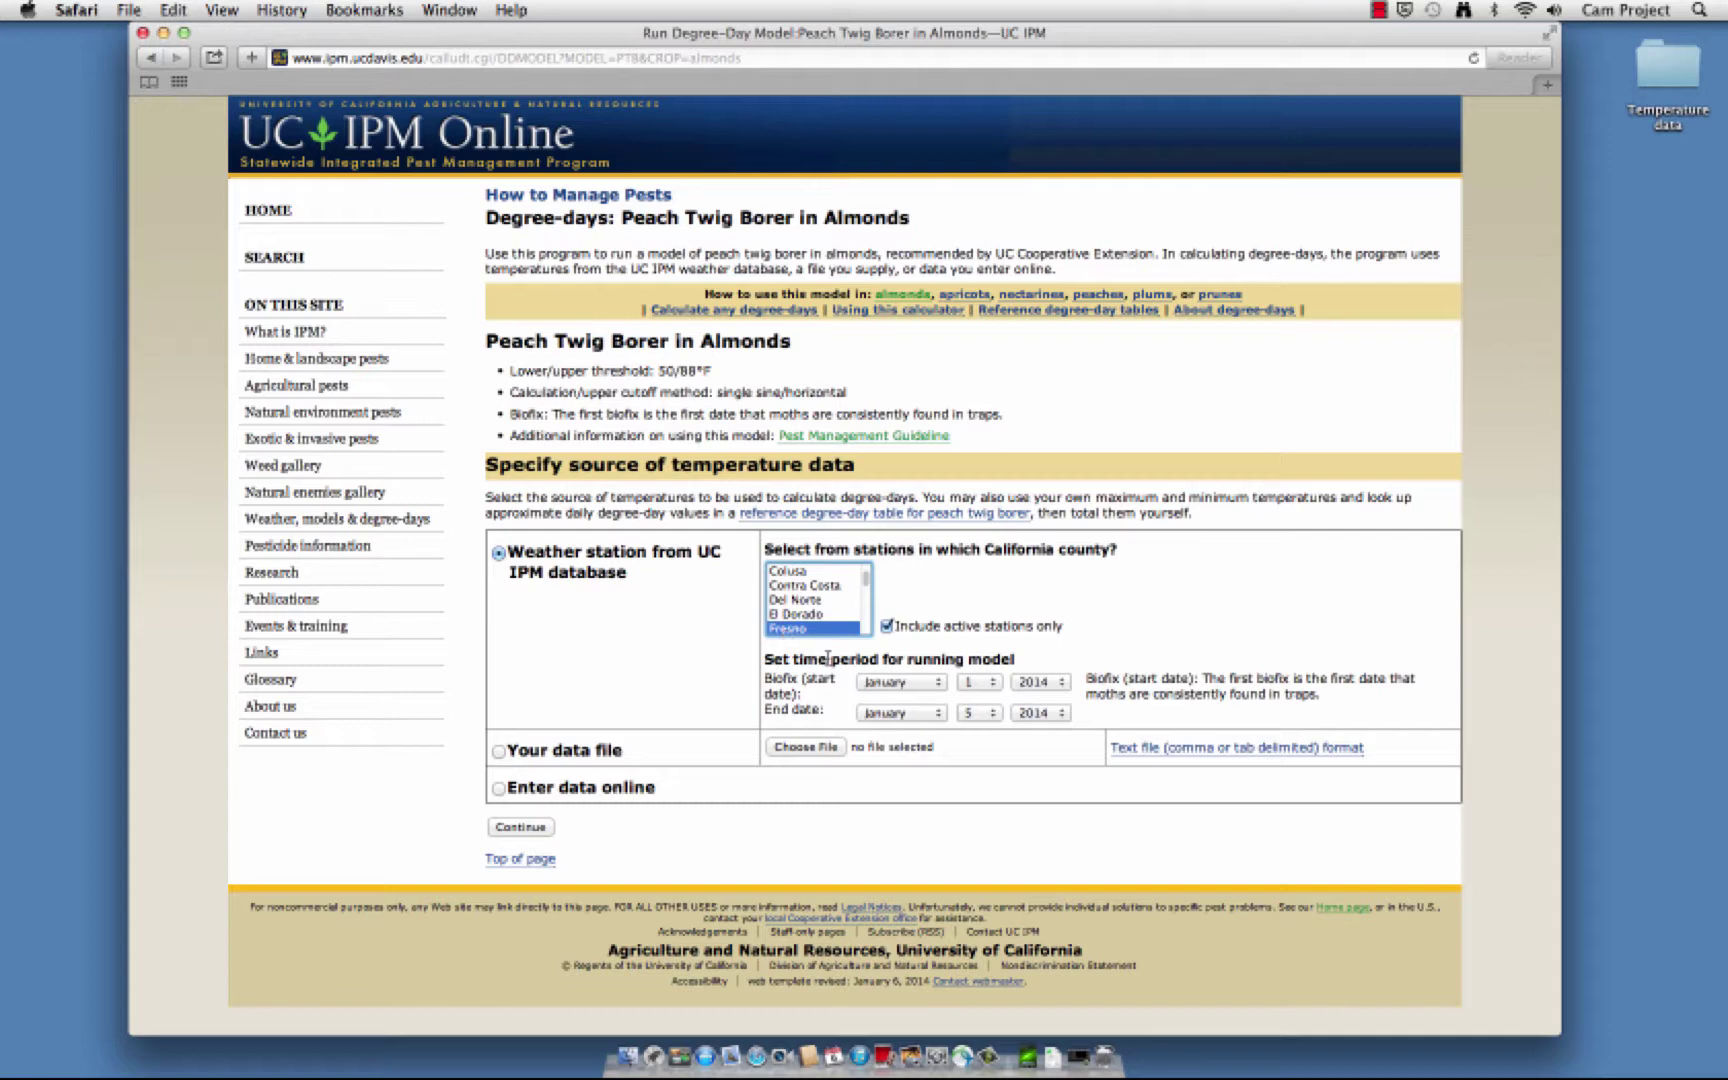
{"action": "left_click", "coordinate": [1040, 660]}
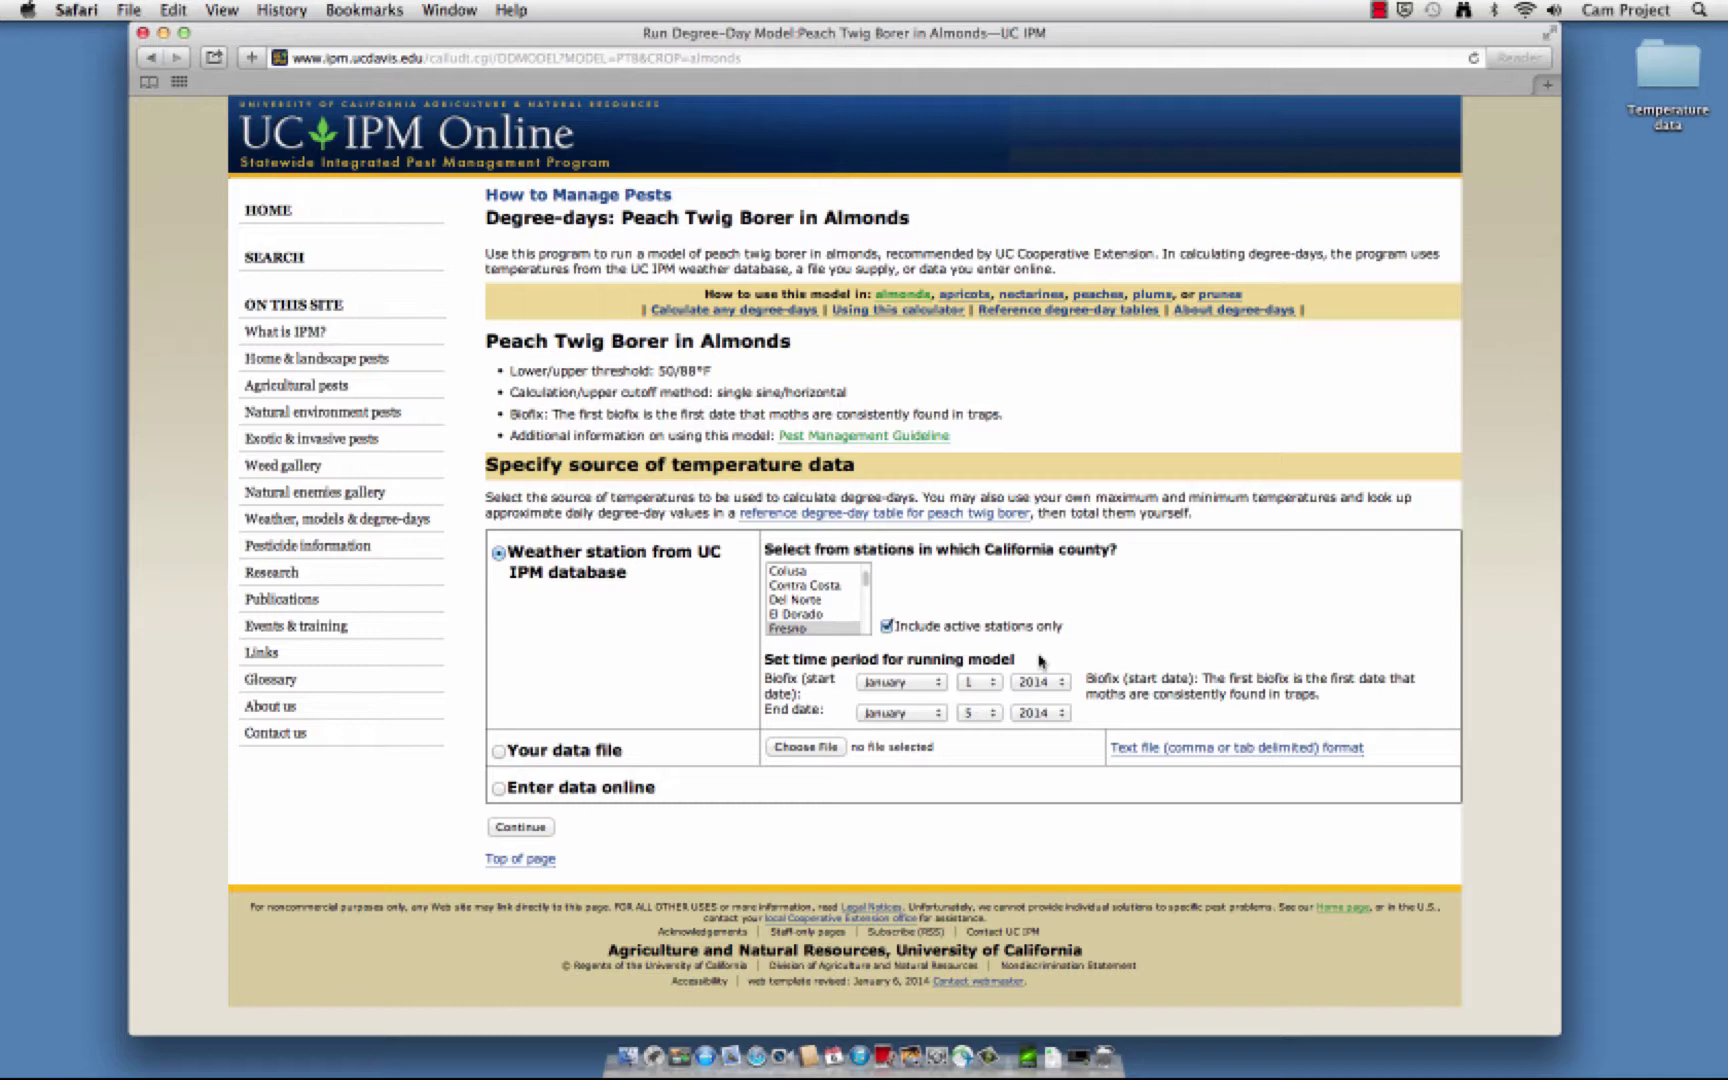
Set the Biofix start date to April 4, 2013
{"action": "double_click", "coordinate": [777, 682]}
{"action": "left_click", "coordinate": [880, 683]}
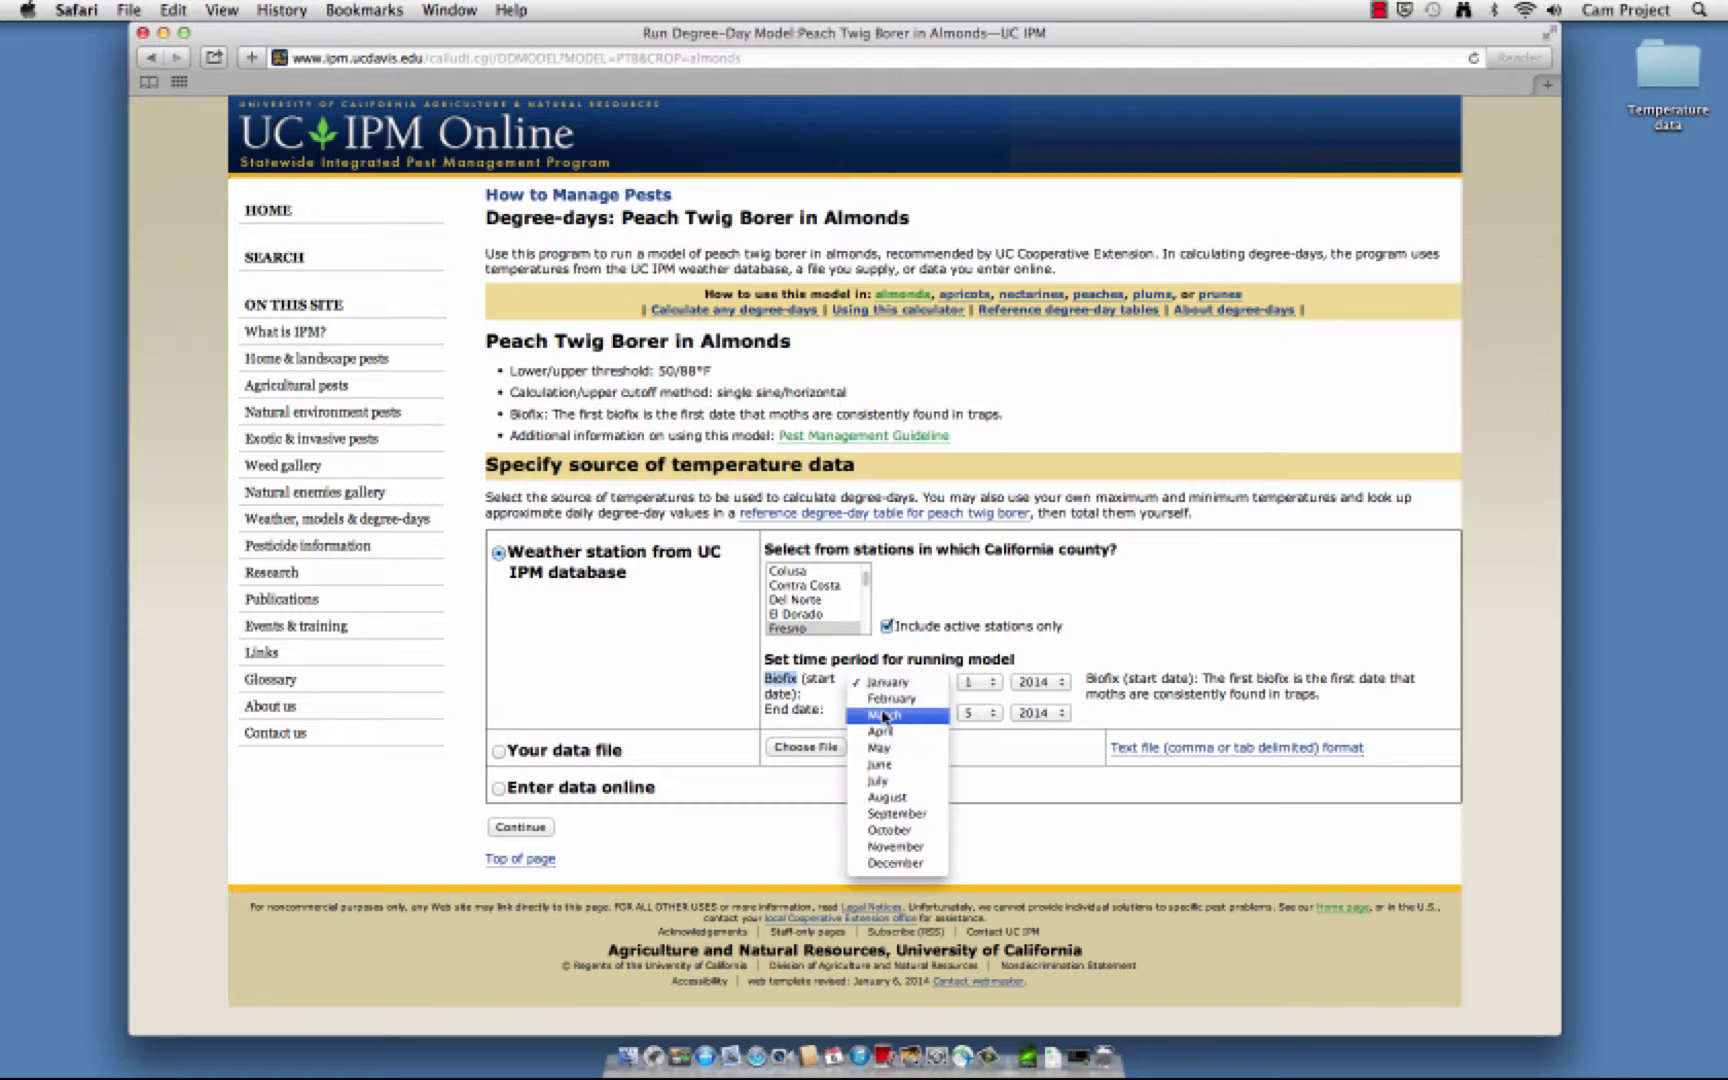
{"action": "left_click", "coordinate": [883, 733]}
{"action": "left_click", "coordinate": [970, 684]}
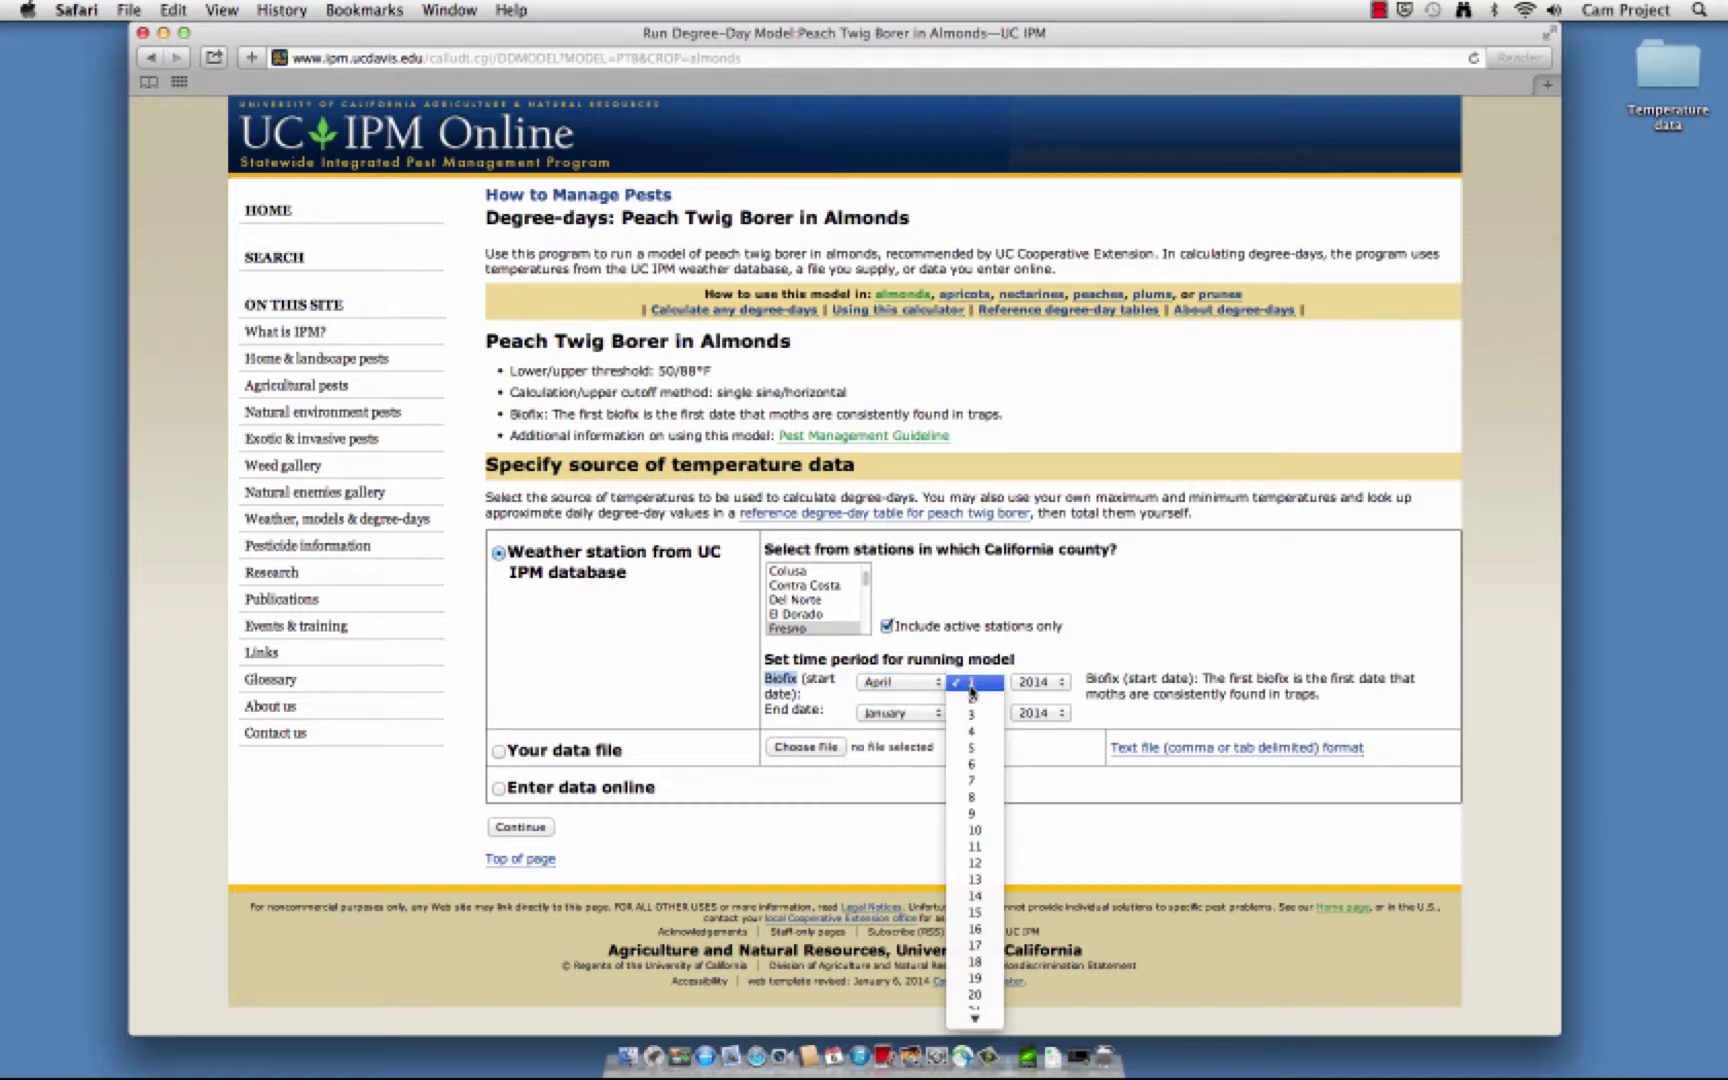
{"action": "left_click", "coordinate": [970, 745]}
{"action": "left_click", "coordinate": [1036, 686]}
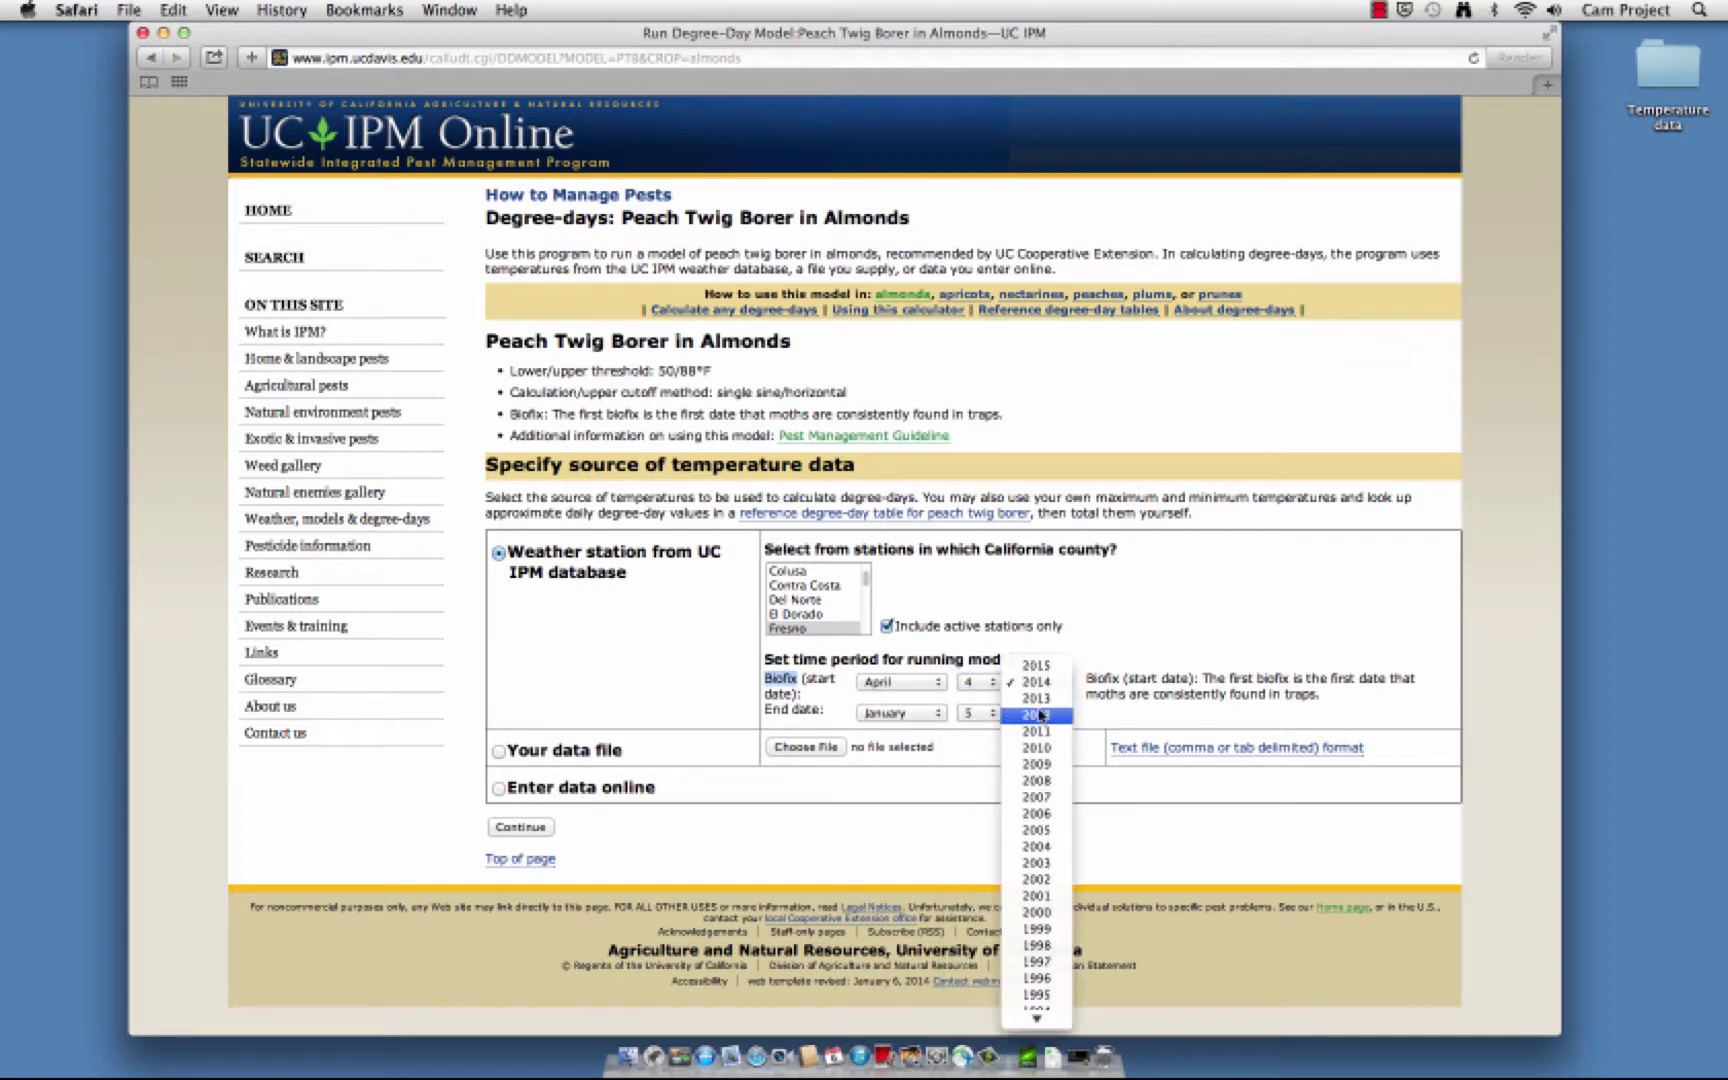
{"action": "left_click", "coordinate": [1038, 699]}
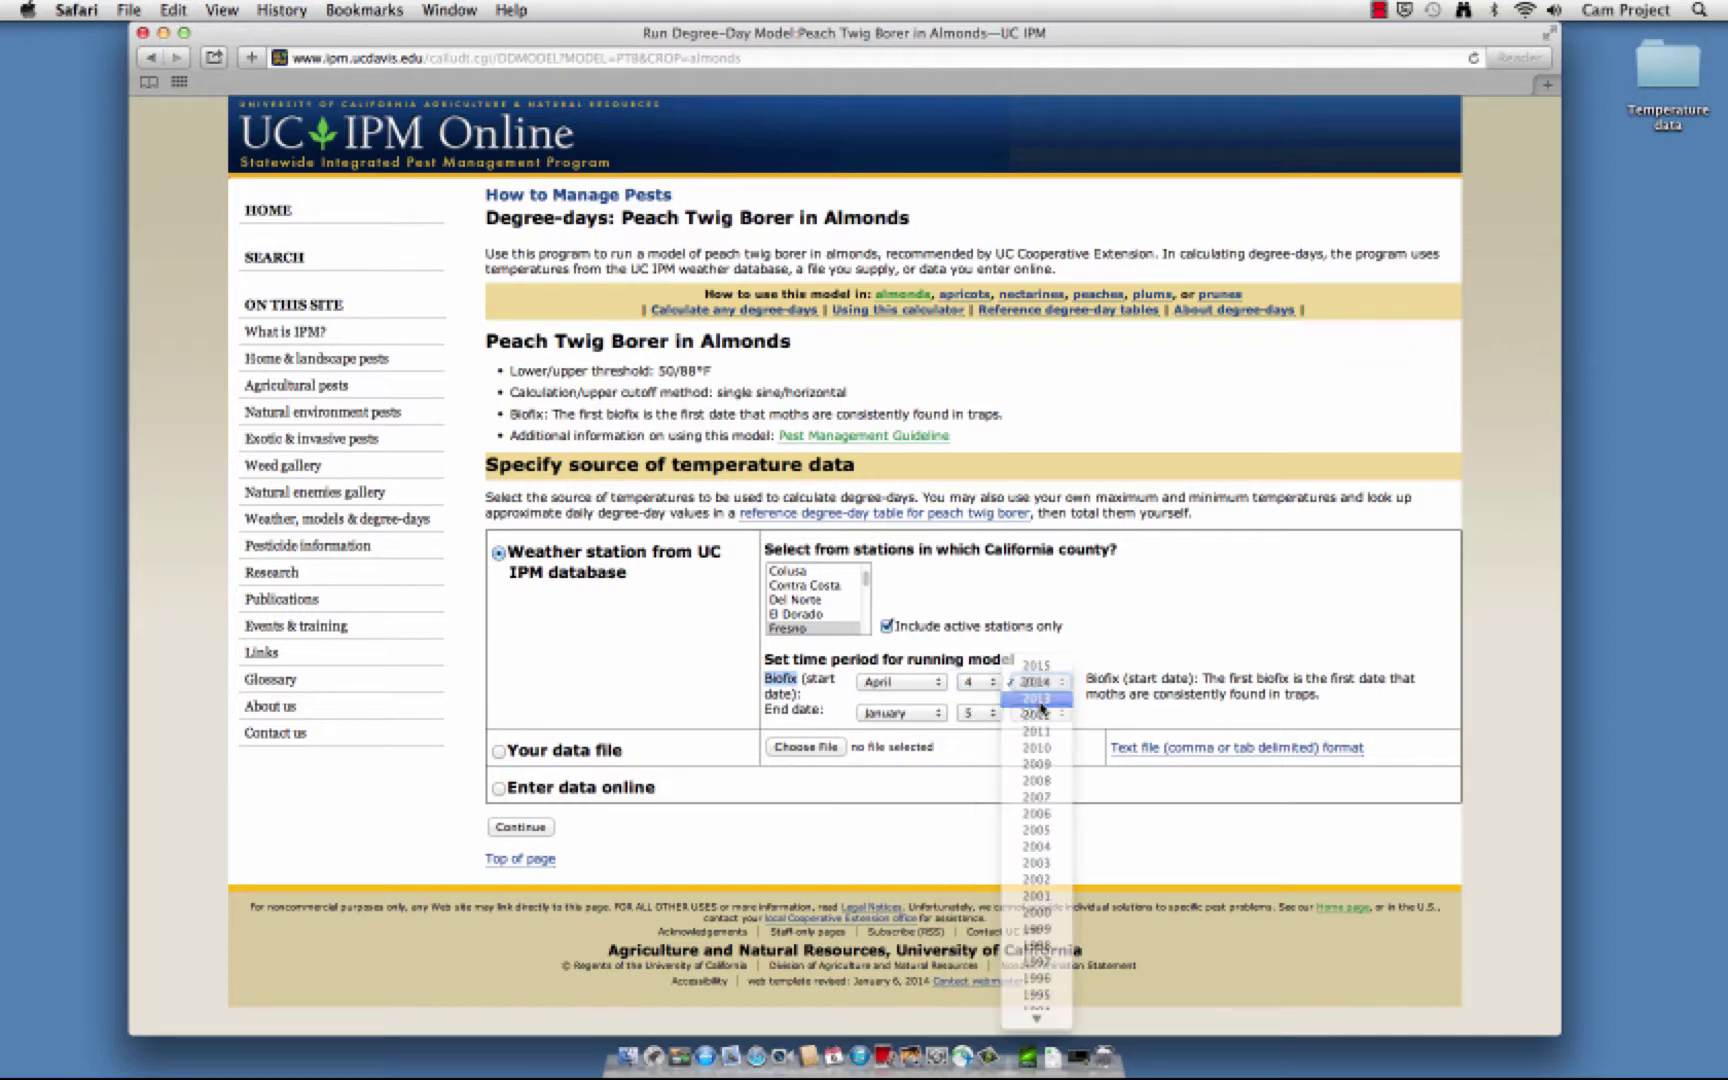
Set the end date to May 31, 2013 and list the Fresno County stations
{"action": "left_click", "coordinate": [905, 716]}
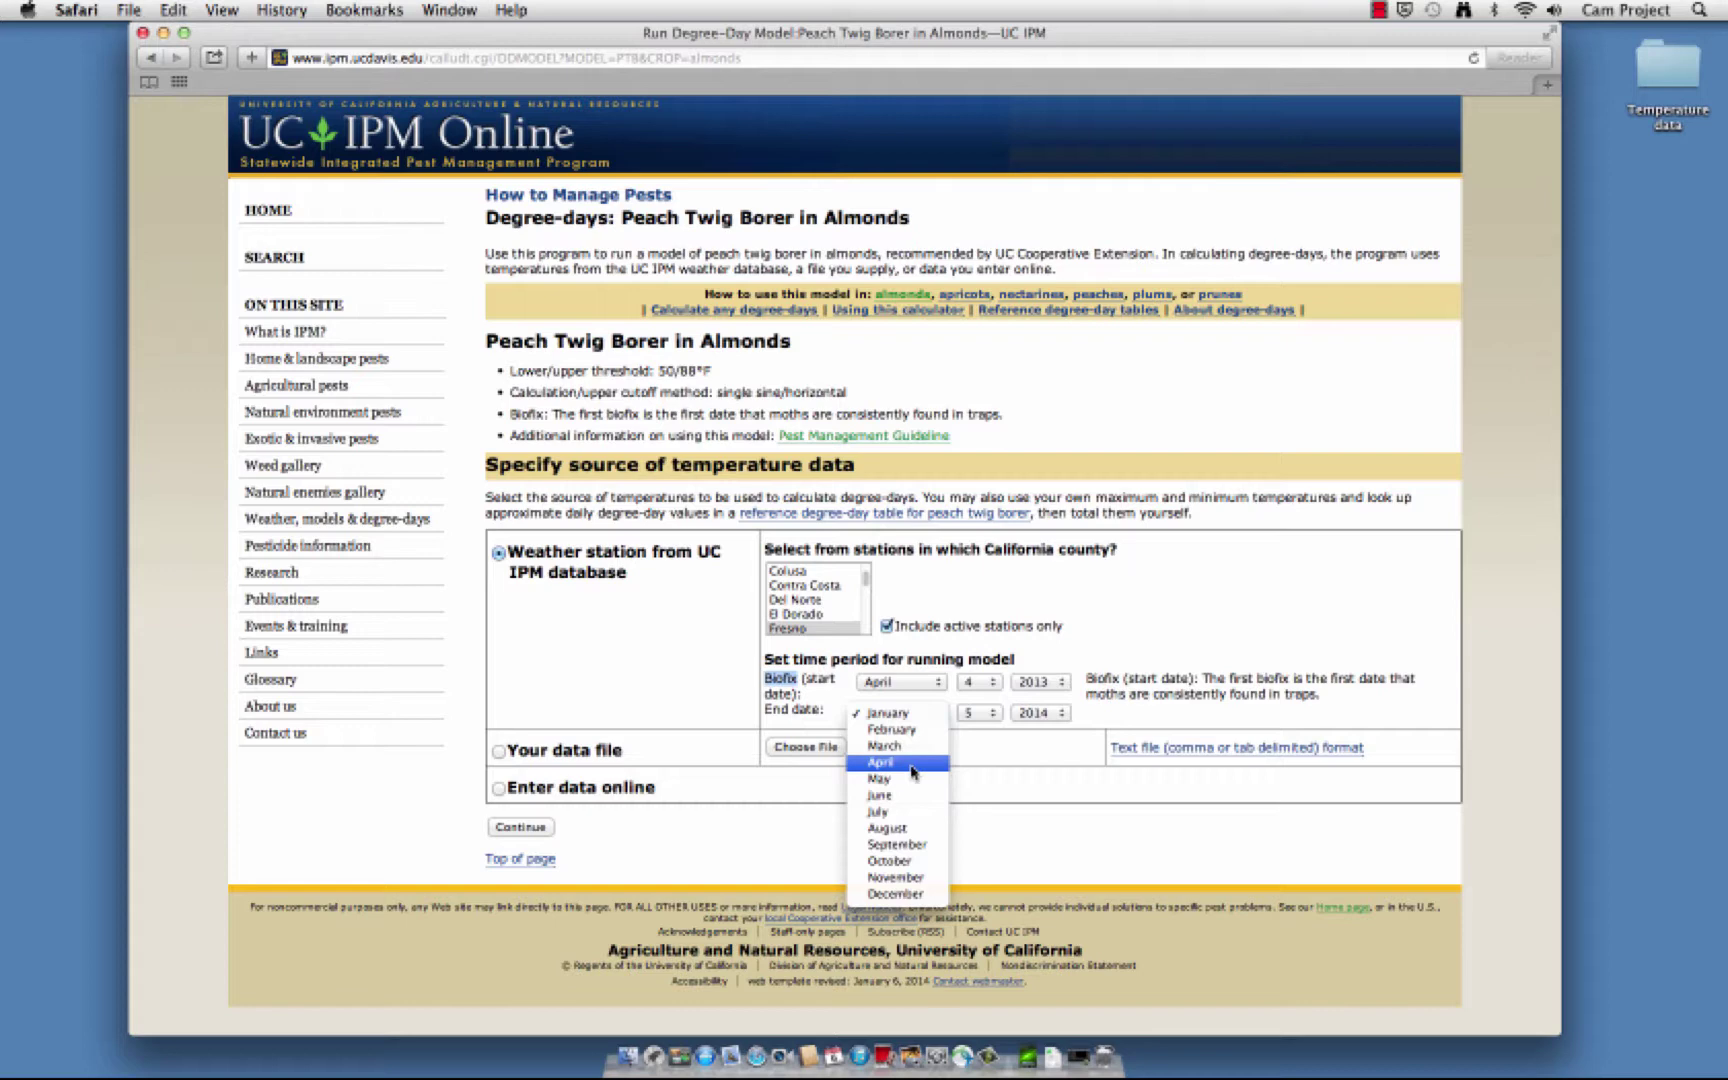
{"action": "left_click", "coordinate": [910, 781]}
{"action": "left_click", "coordinate": [975, 713]}
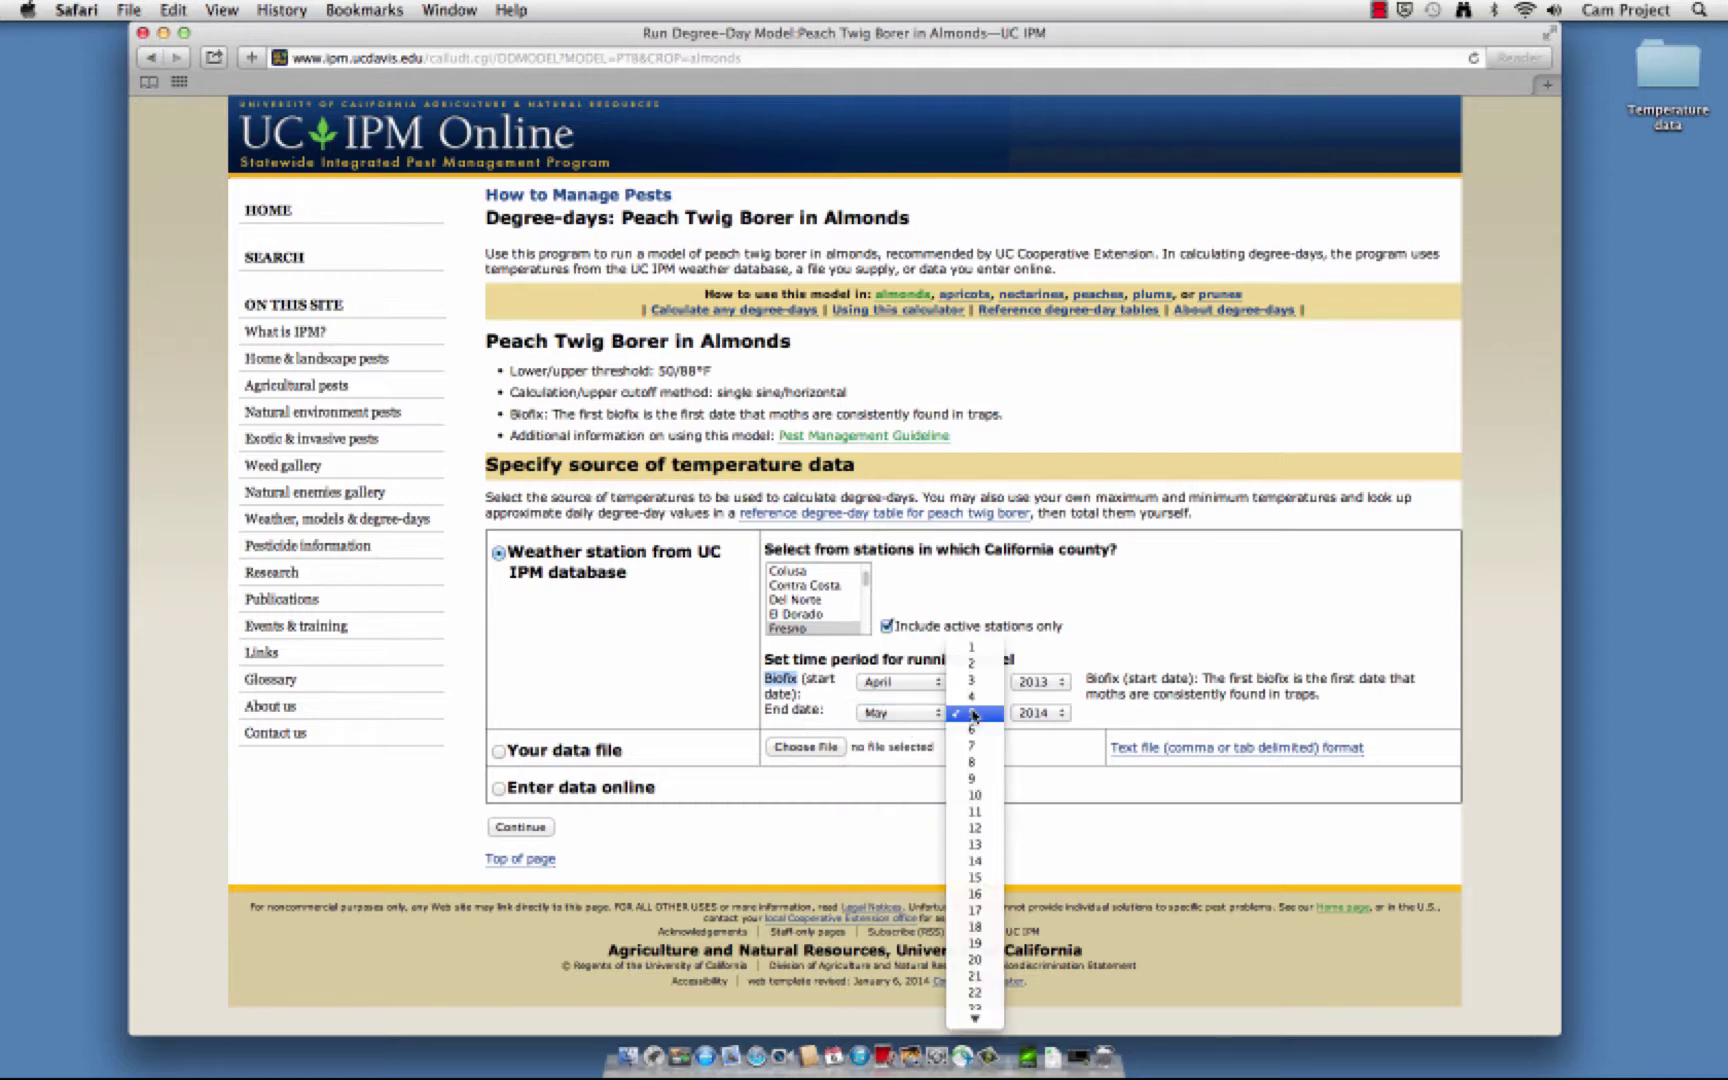
{"action": "left_click", "coordinate": [975, 986]}
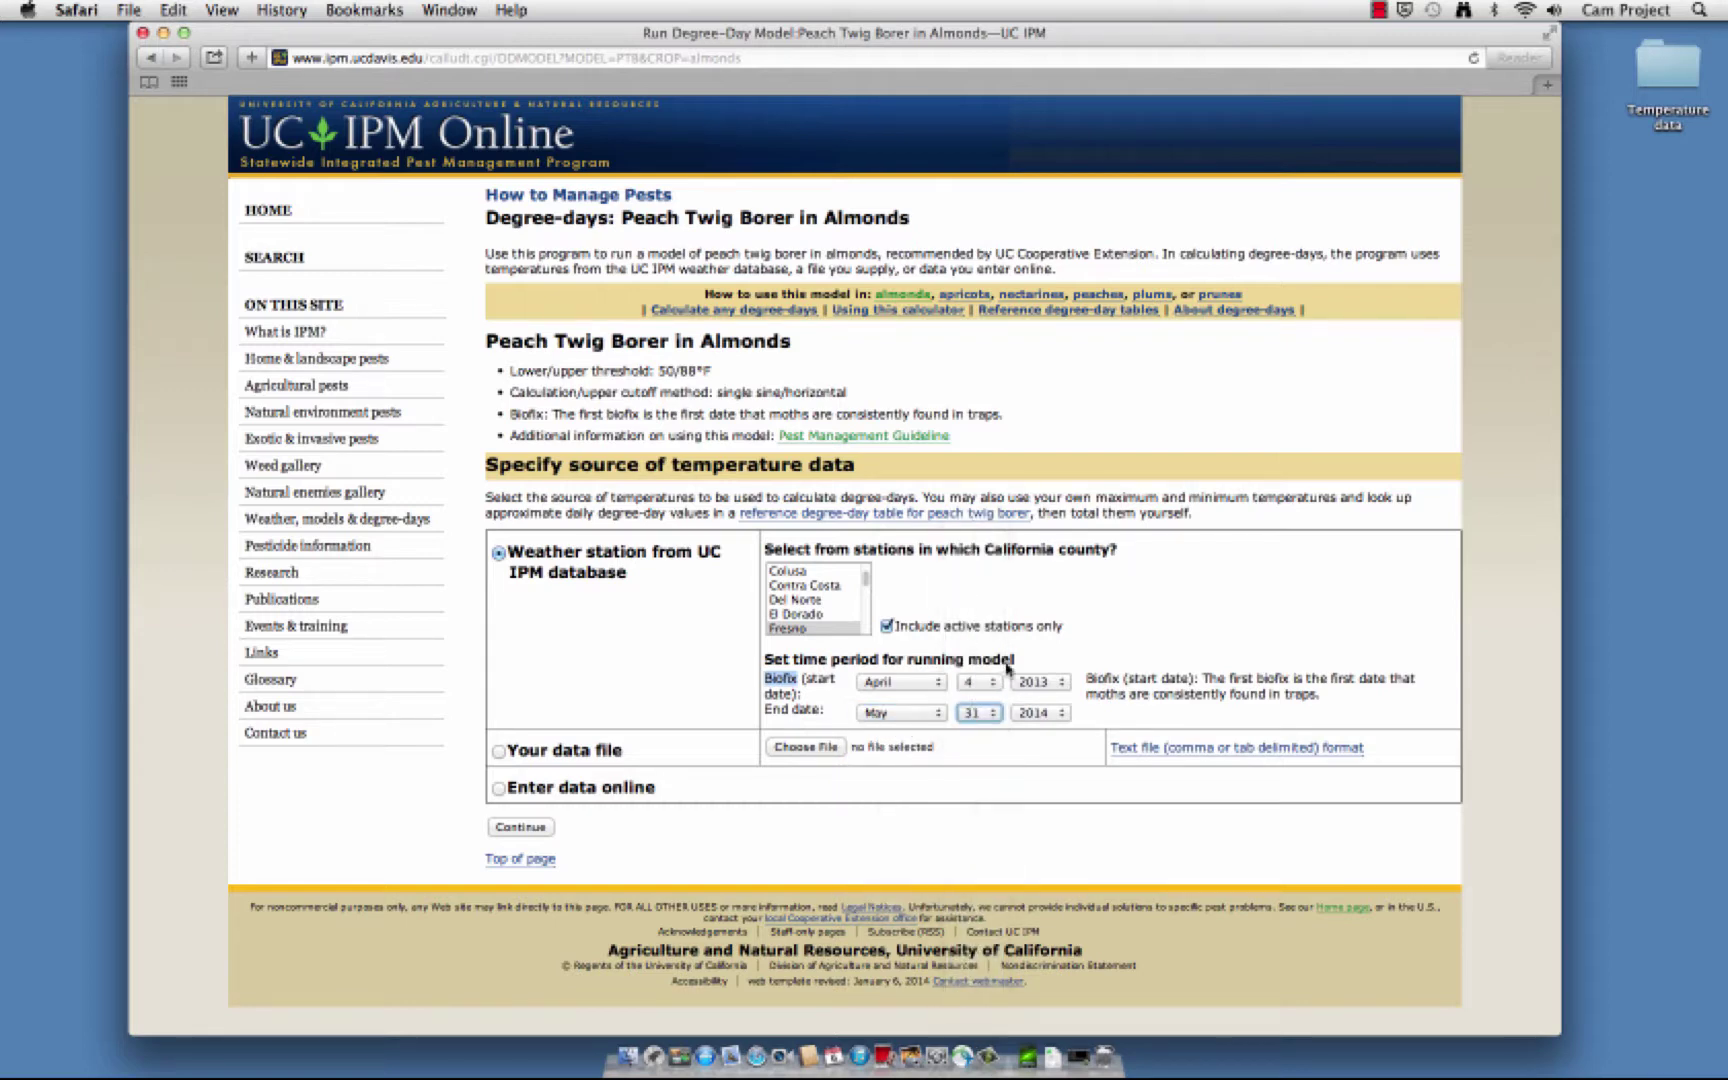
{"action": "left_click", "coordinate": [1025, 713]}
{"action": "left_click", "coordinate": [1030, 730]}
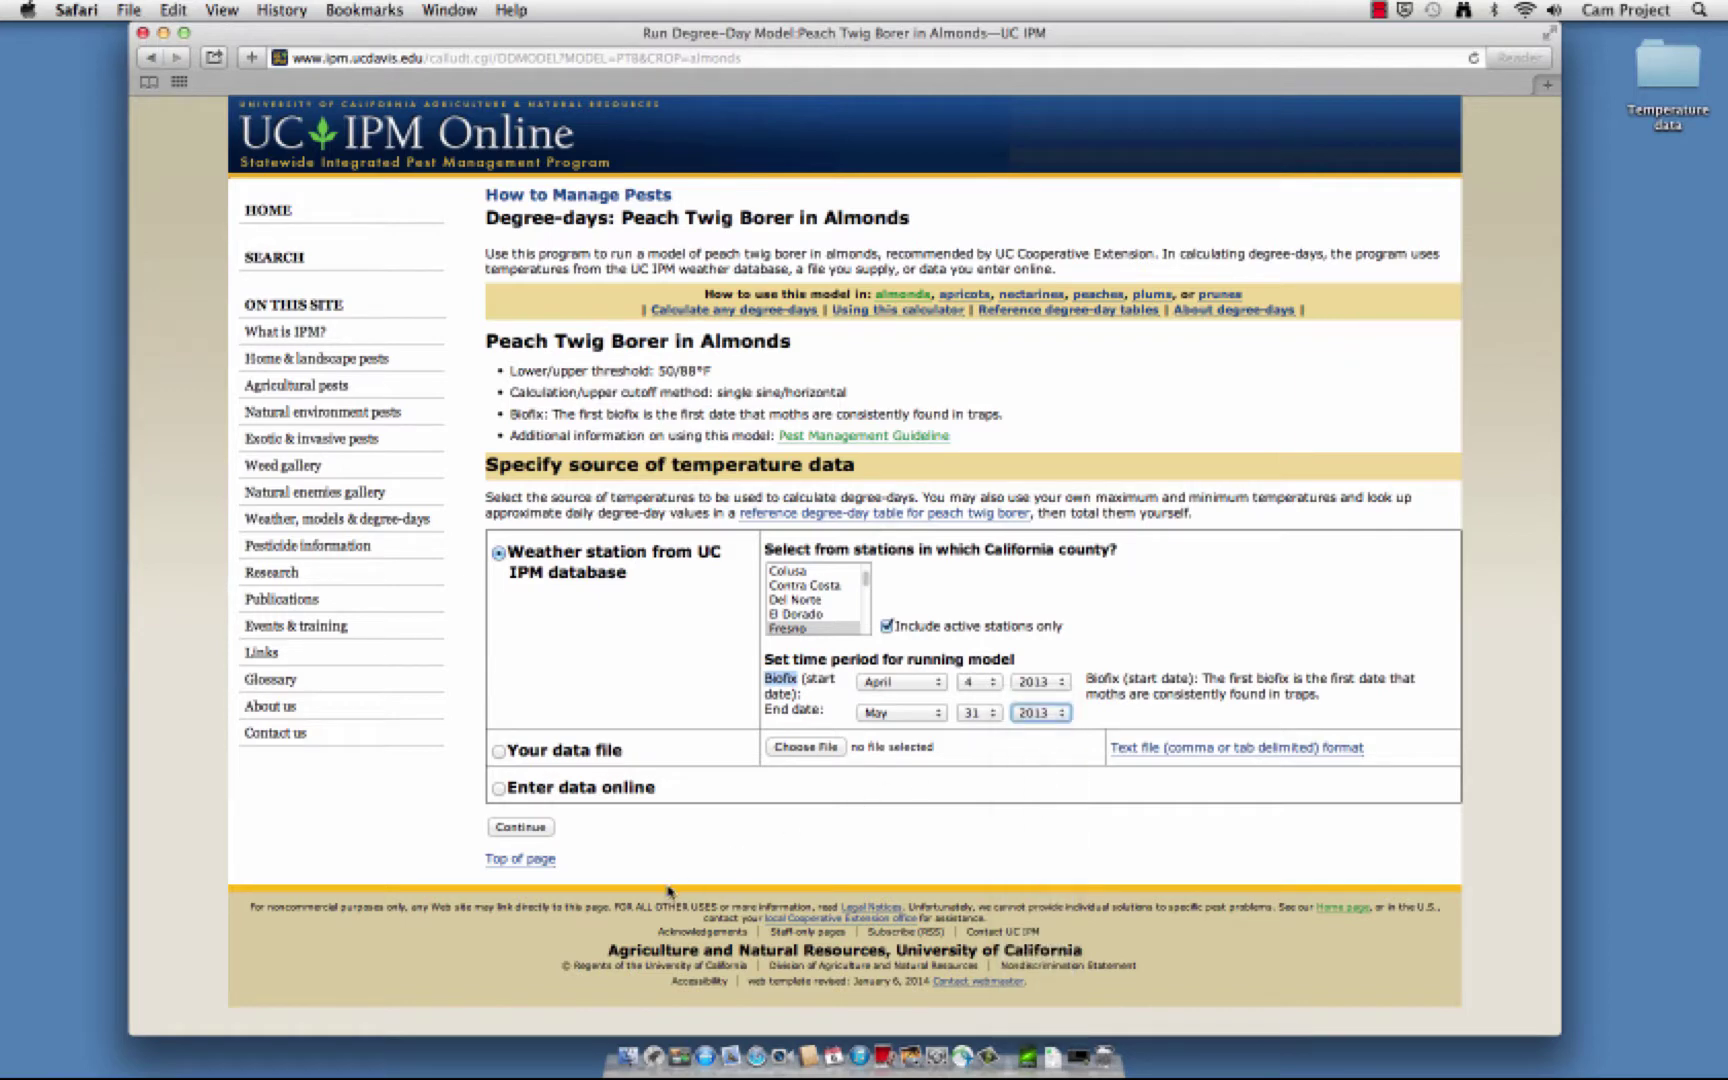
{"action": "left_click", "coordinate": [520, 827]}
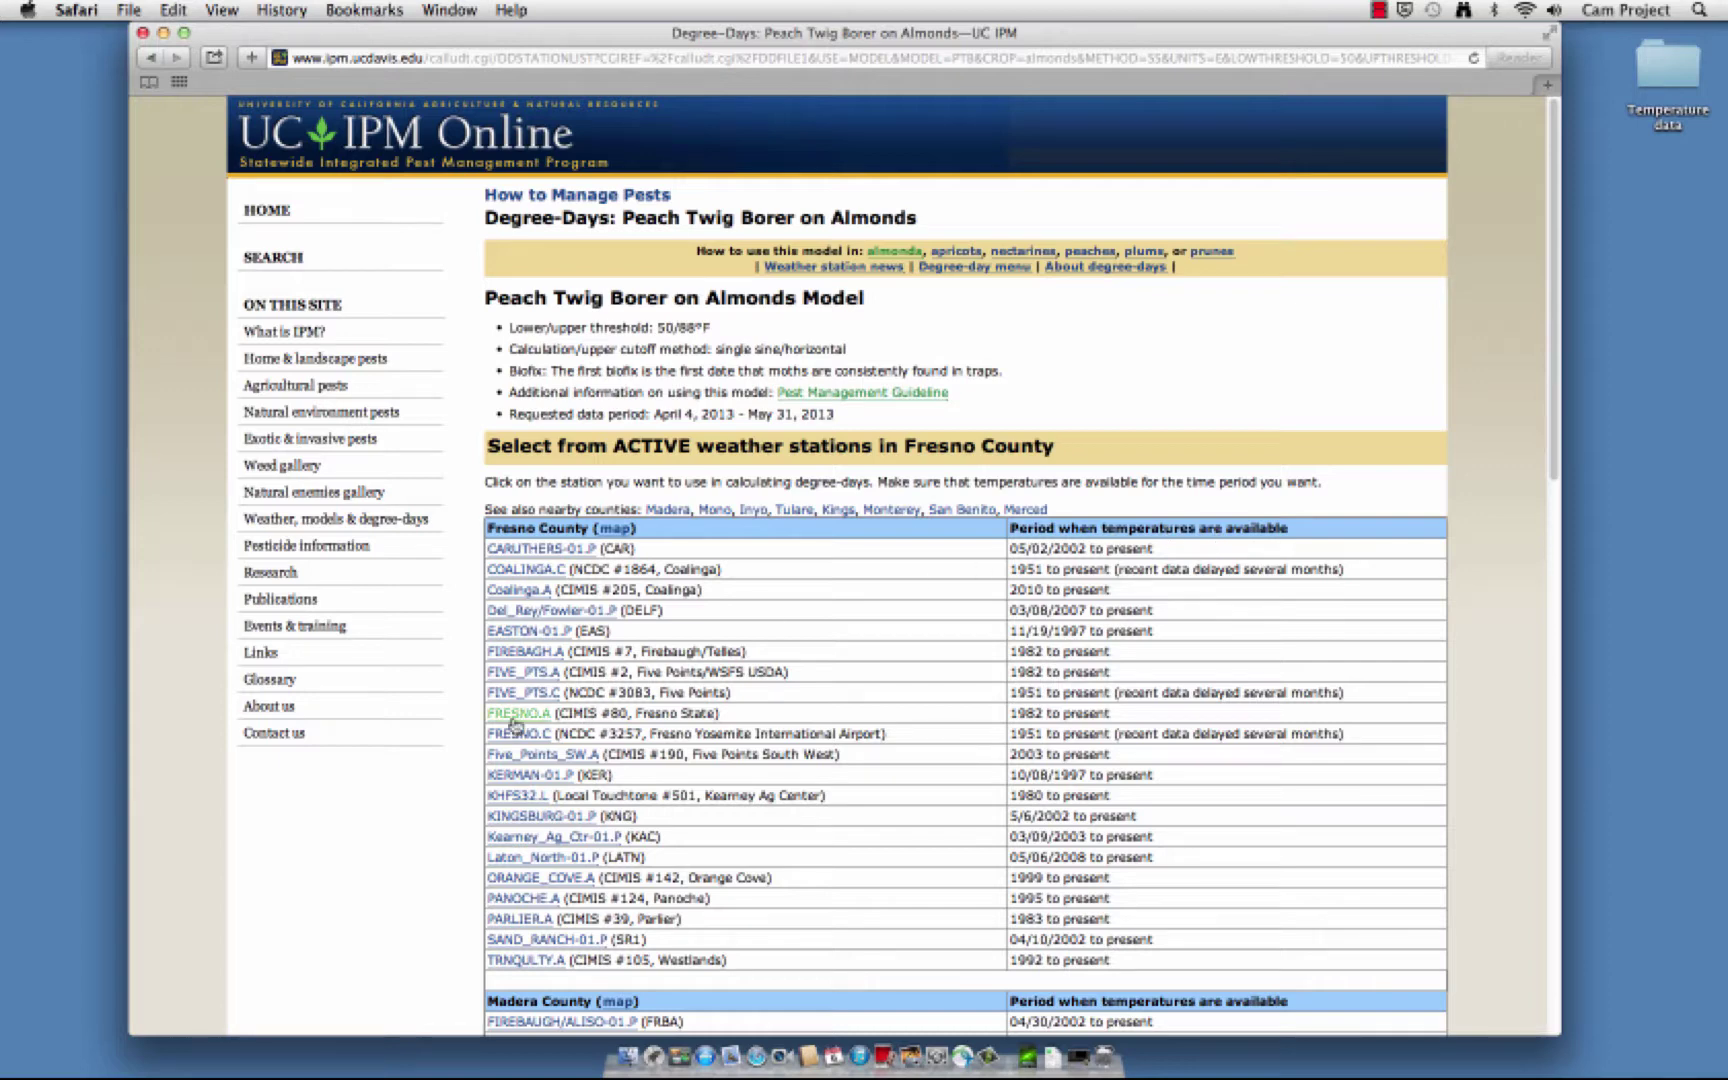
Choose the FRESNO.A (CIMIS #80, Fresno State) station from the Fresno County list
{"action": "left_click", "coordinate": [512, 716]}
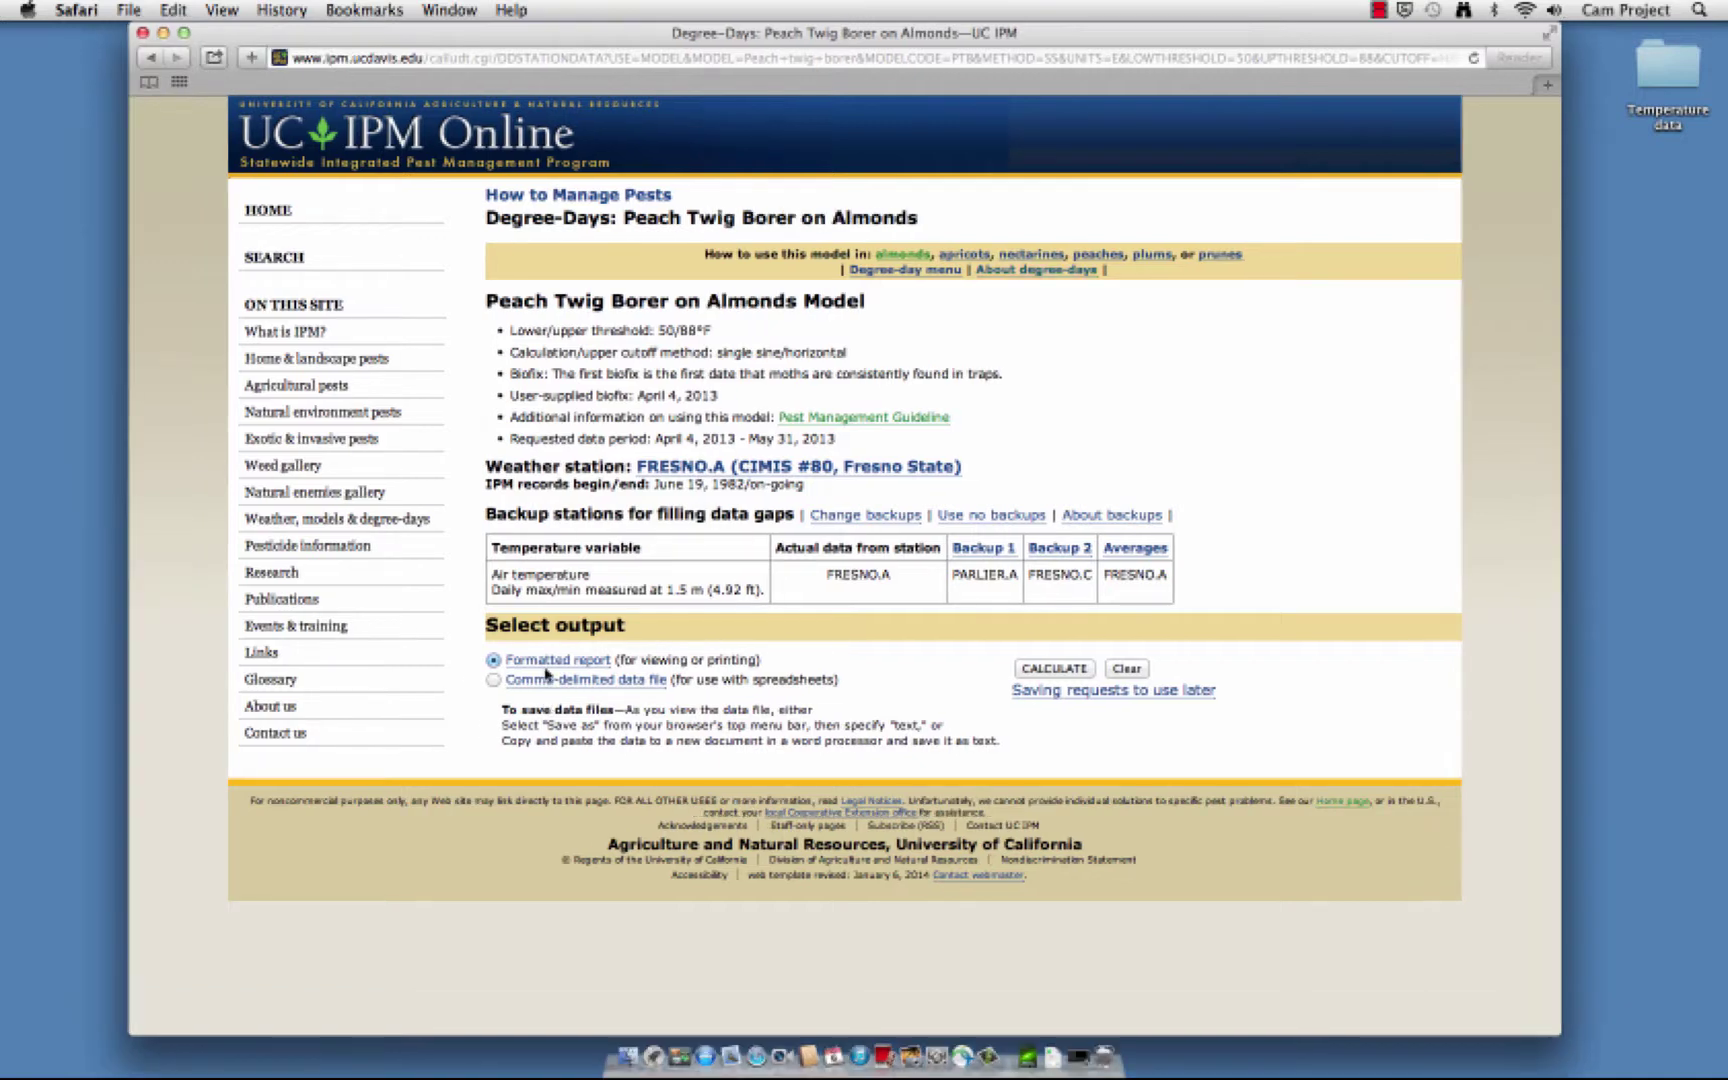
Calculate the formatted report and review its Accumulated degree-days column
{"action": "left_click", "coordinate": [1060, 670]}
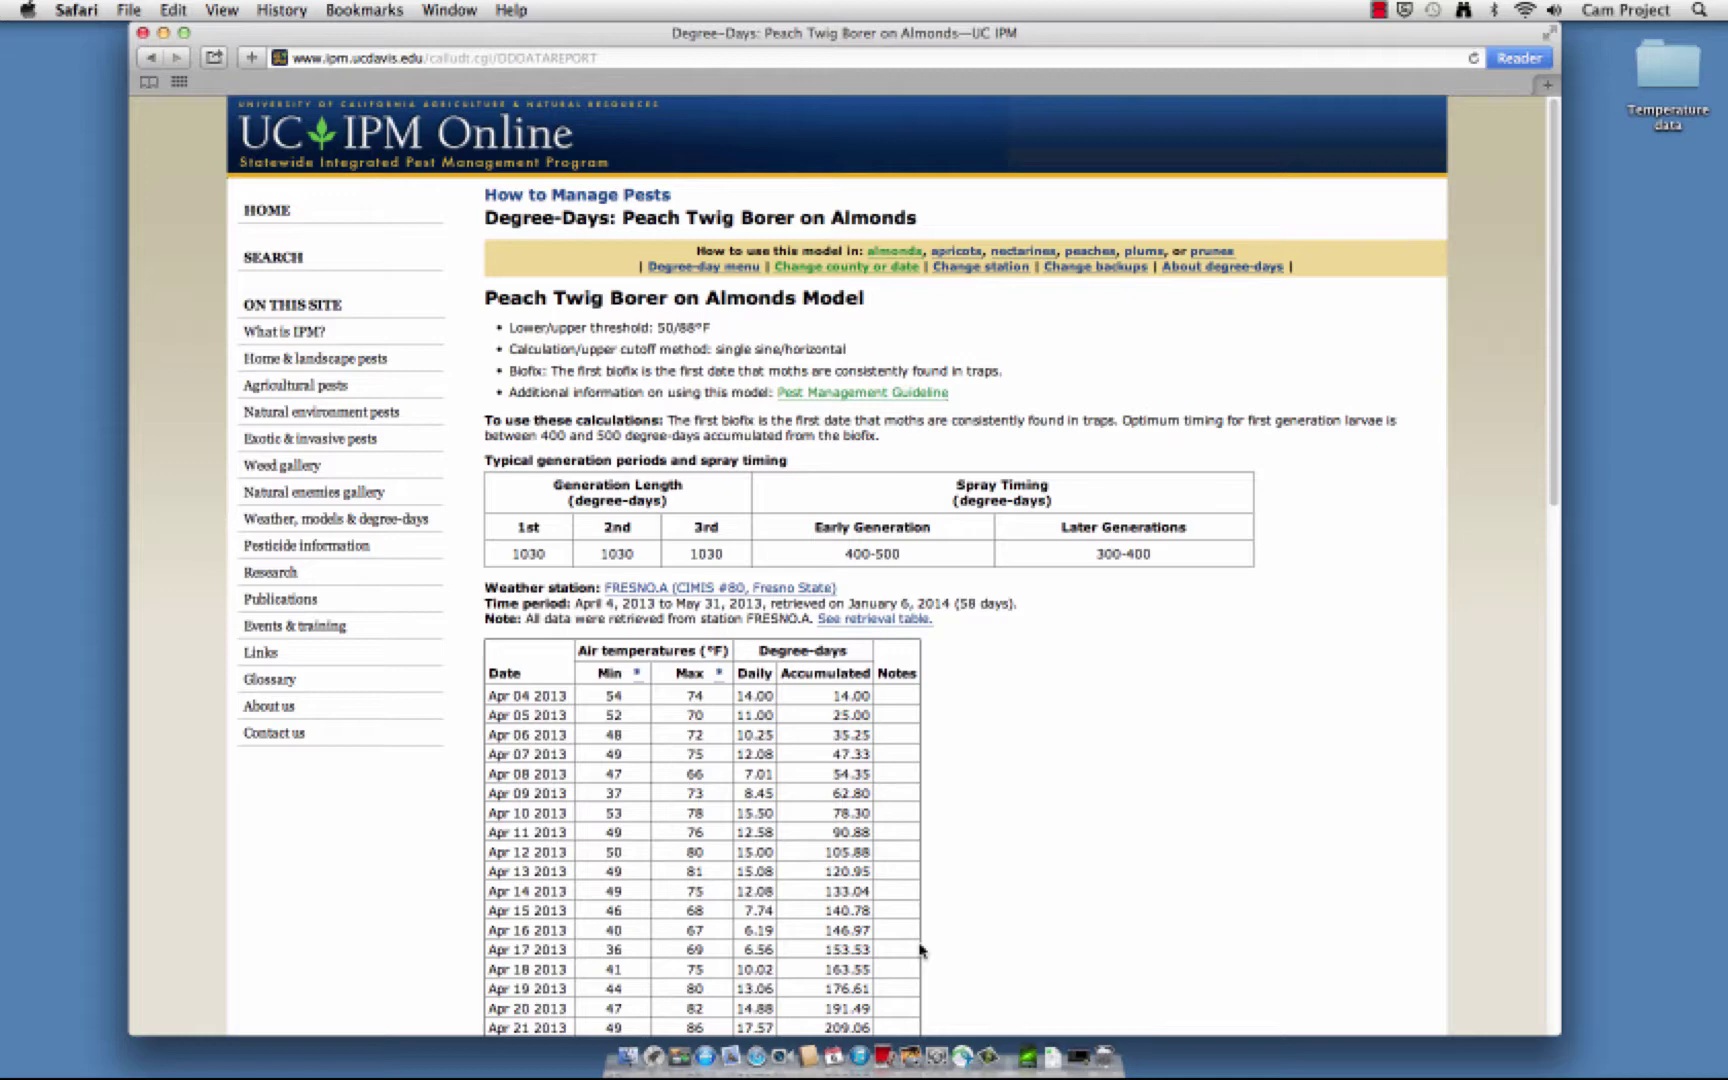
{"action": "double_click", "coordinate": [810, 673]}
{"action": "scroll", "coordinate": [554, 688], "scroll_direction": "down", "scroll_amount": 10}
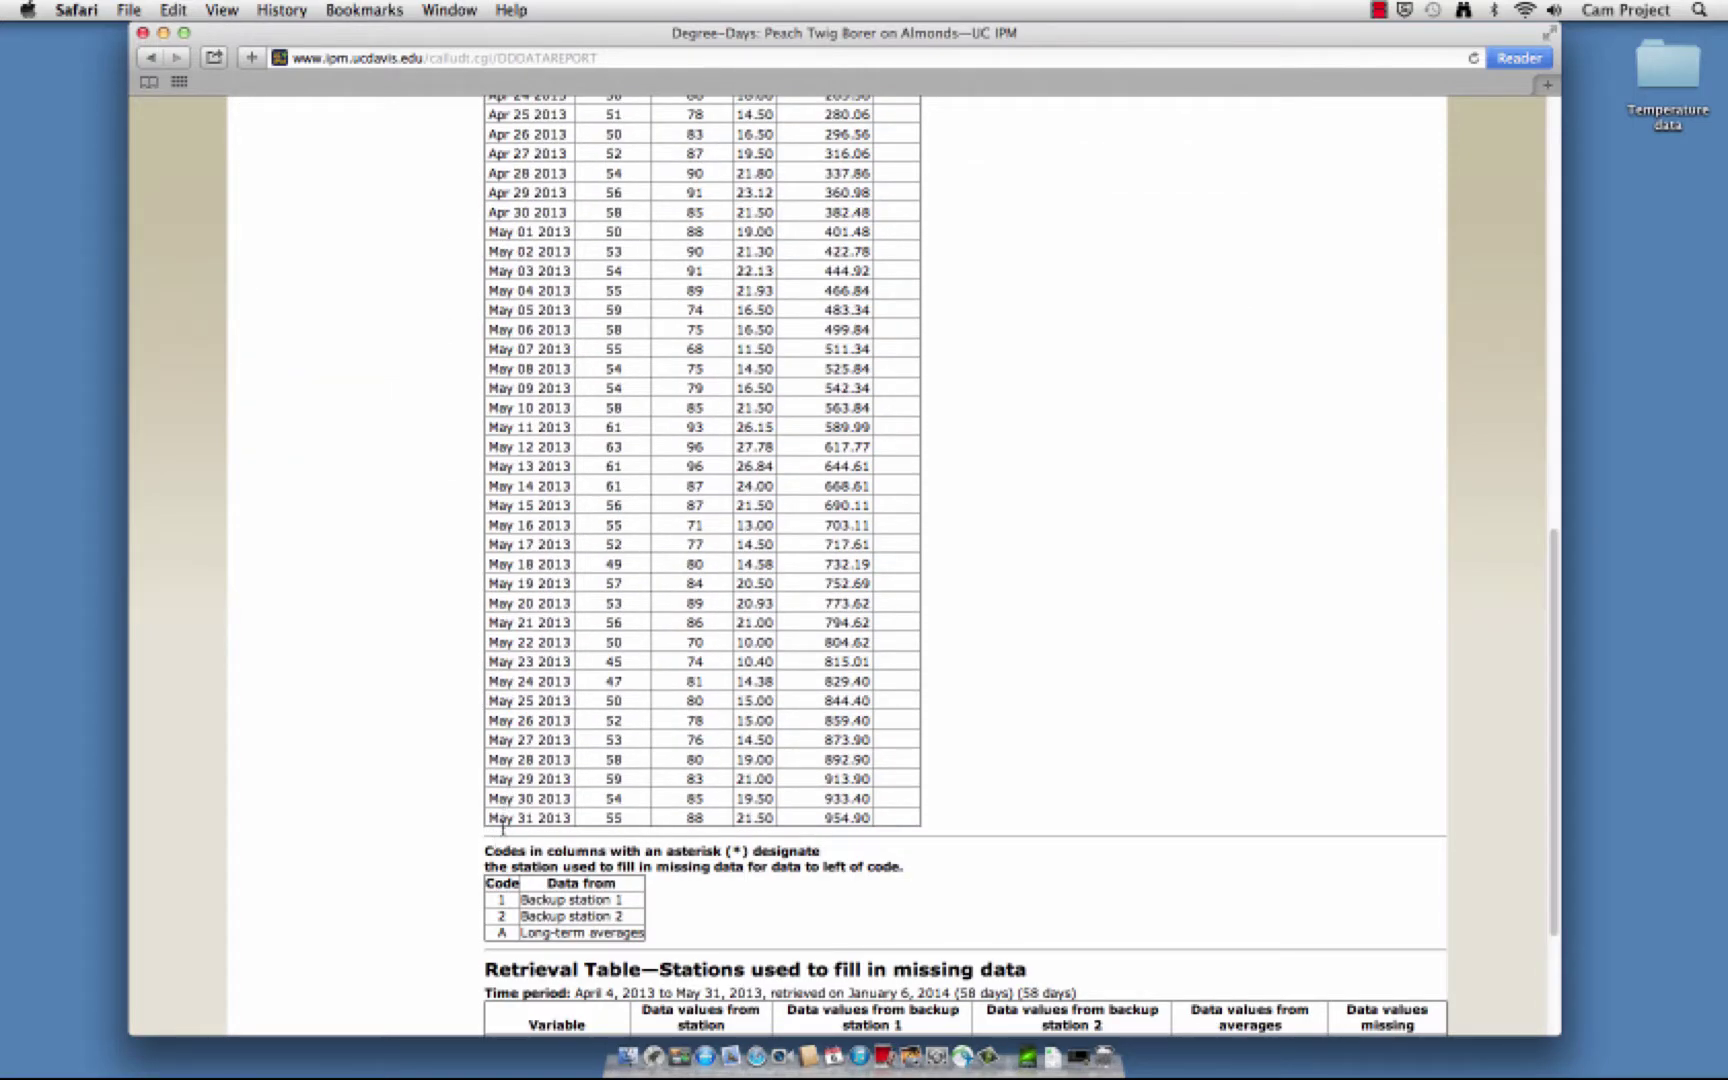
{"action": "scroll", "coordinate": [505, 825], "scroll_direction": "up", "scroll_amount": 10}
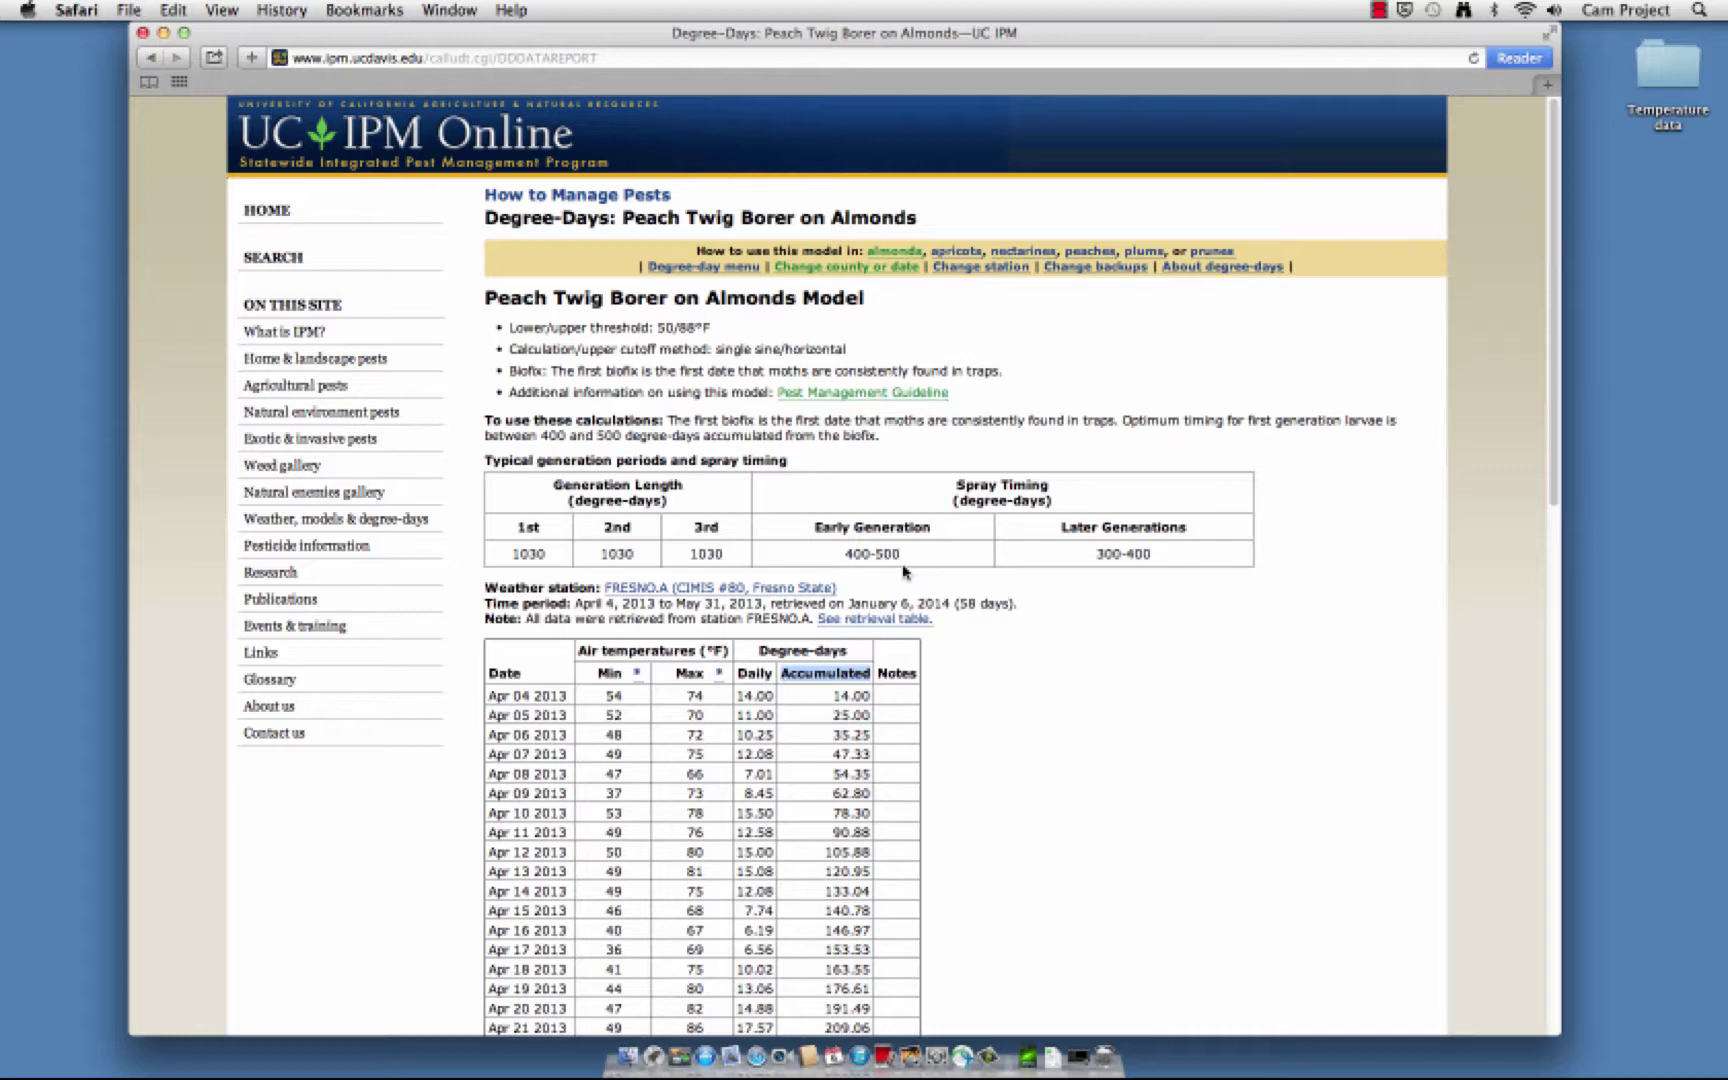
Highlight the accumulated degree-days of 401.48 on May 01 and 499.84 on May 06
{"action": "scroll", "coordinate": [905, 572], "scroll_direction": "down", "scroll_amount": 5}
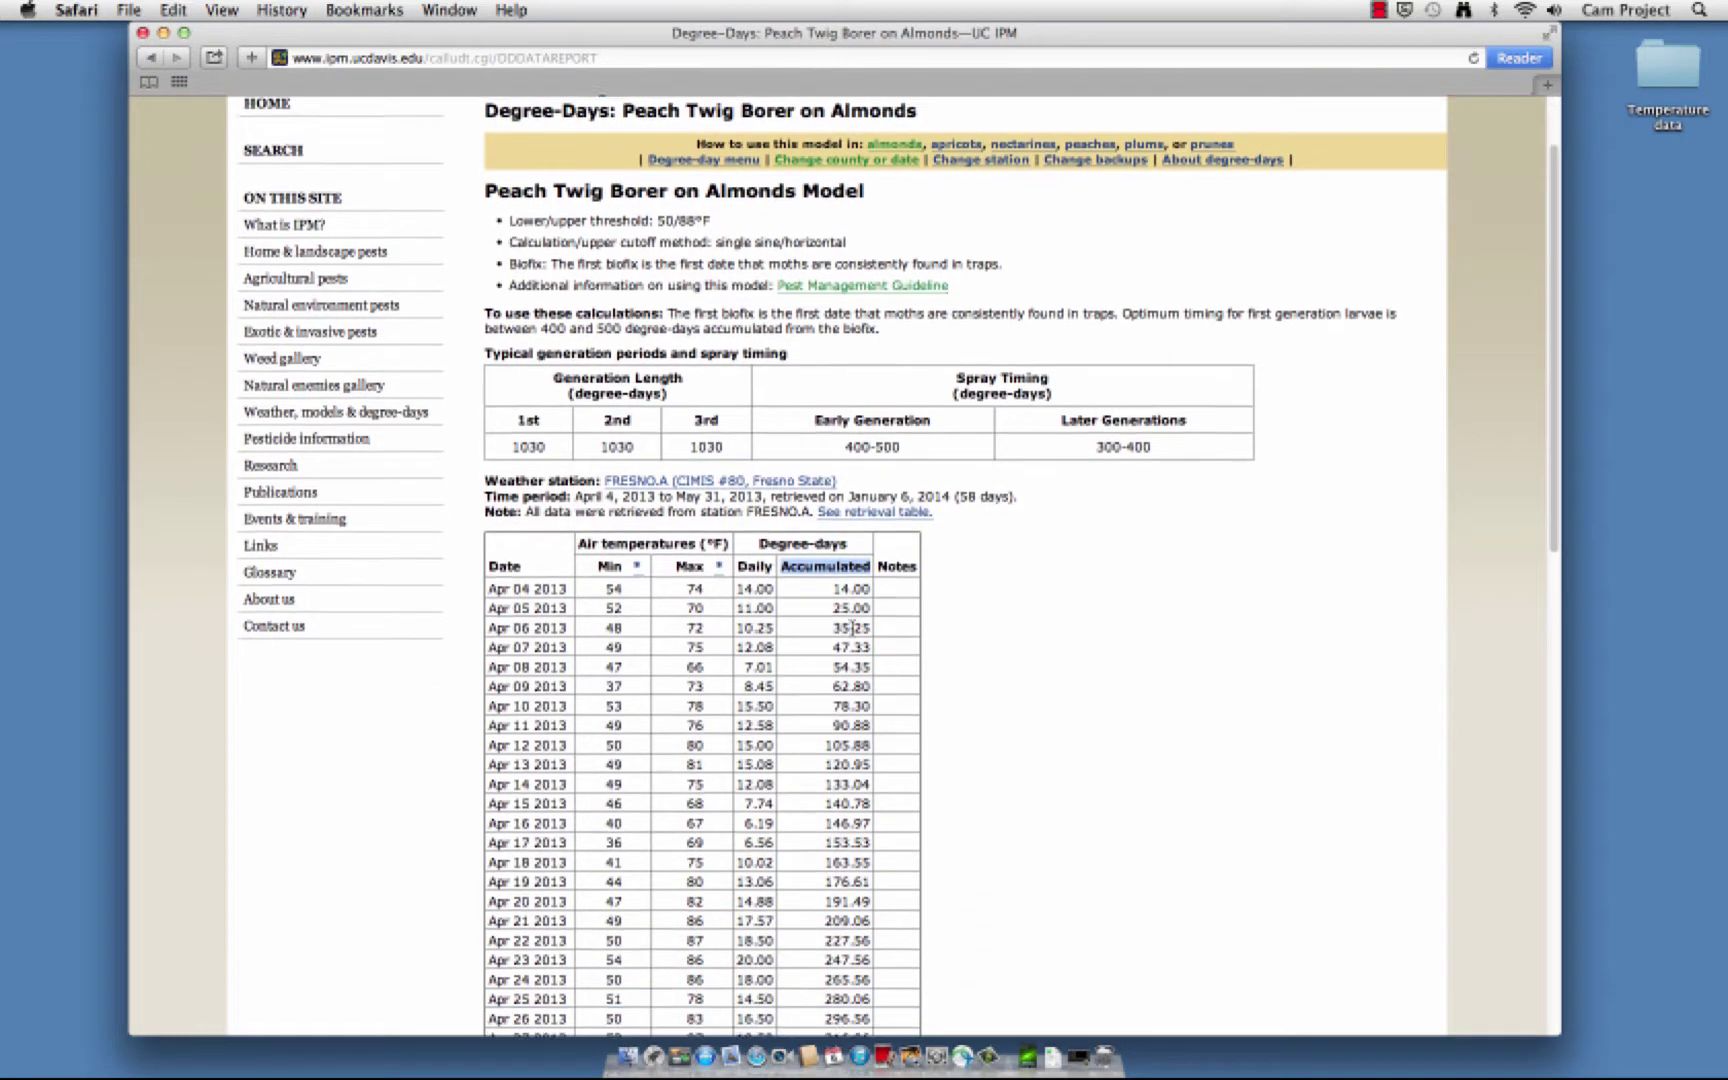
{"action": "scroll", "coordinate": [848, 634], "scroll_direction": "down", "scroll_amount": 5}
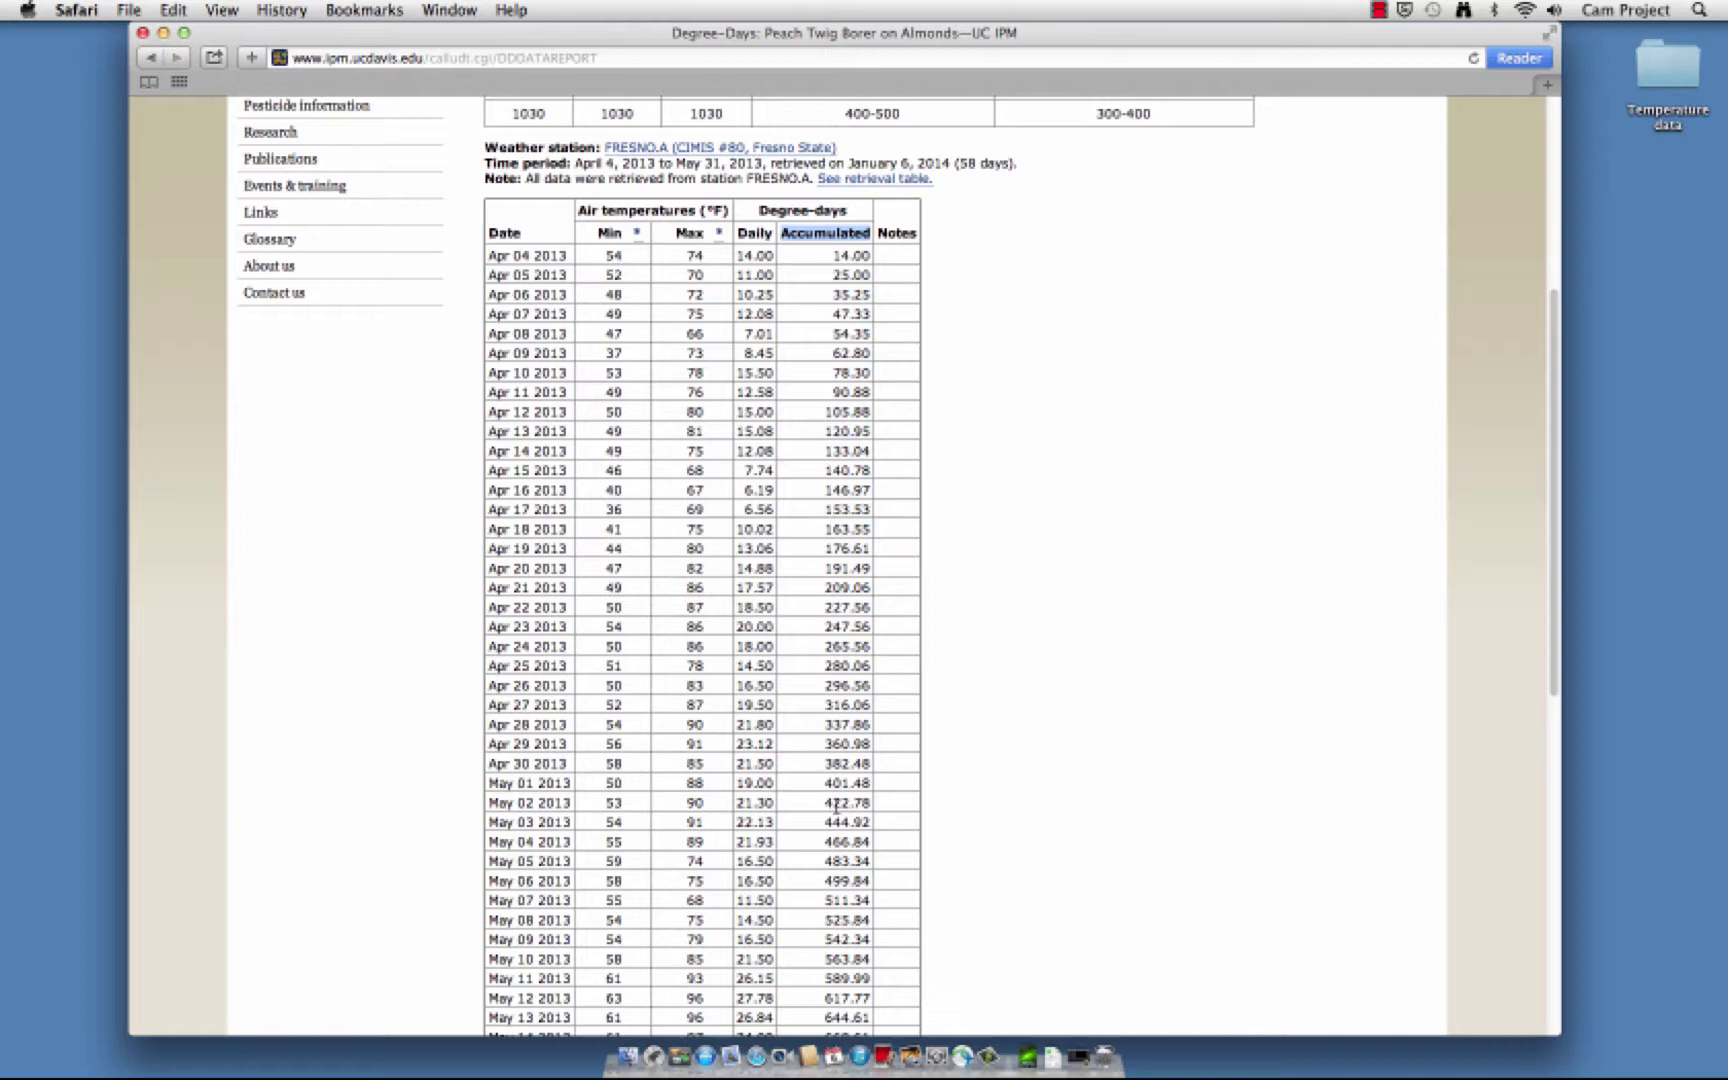
{"action": "left_click", "coordinate": [839, 783]}
{"action": "double_click", "coordinate": [839, 783]}
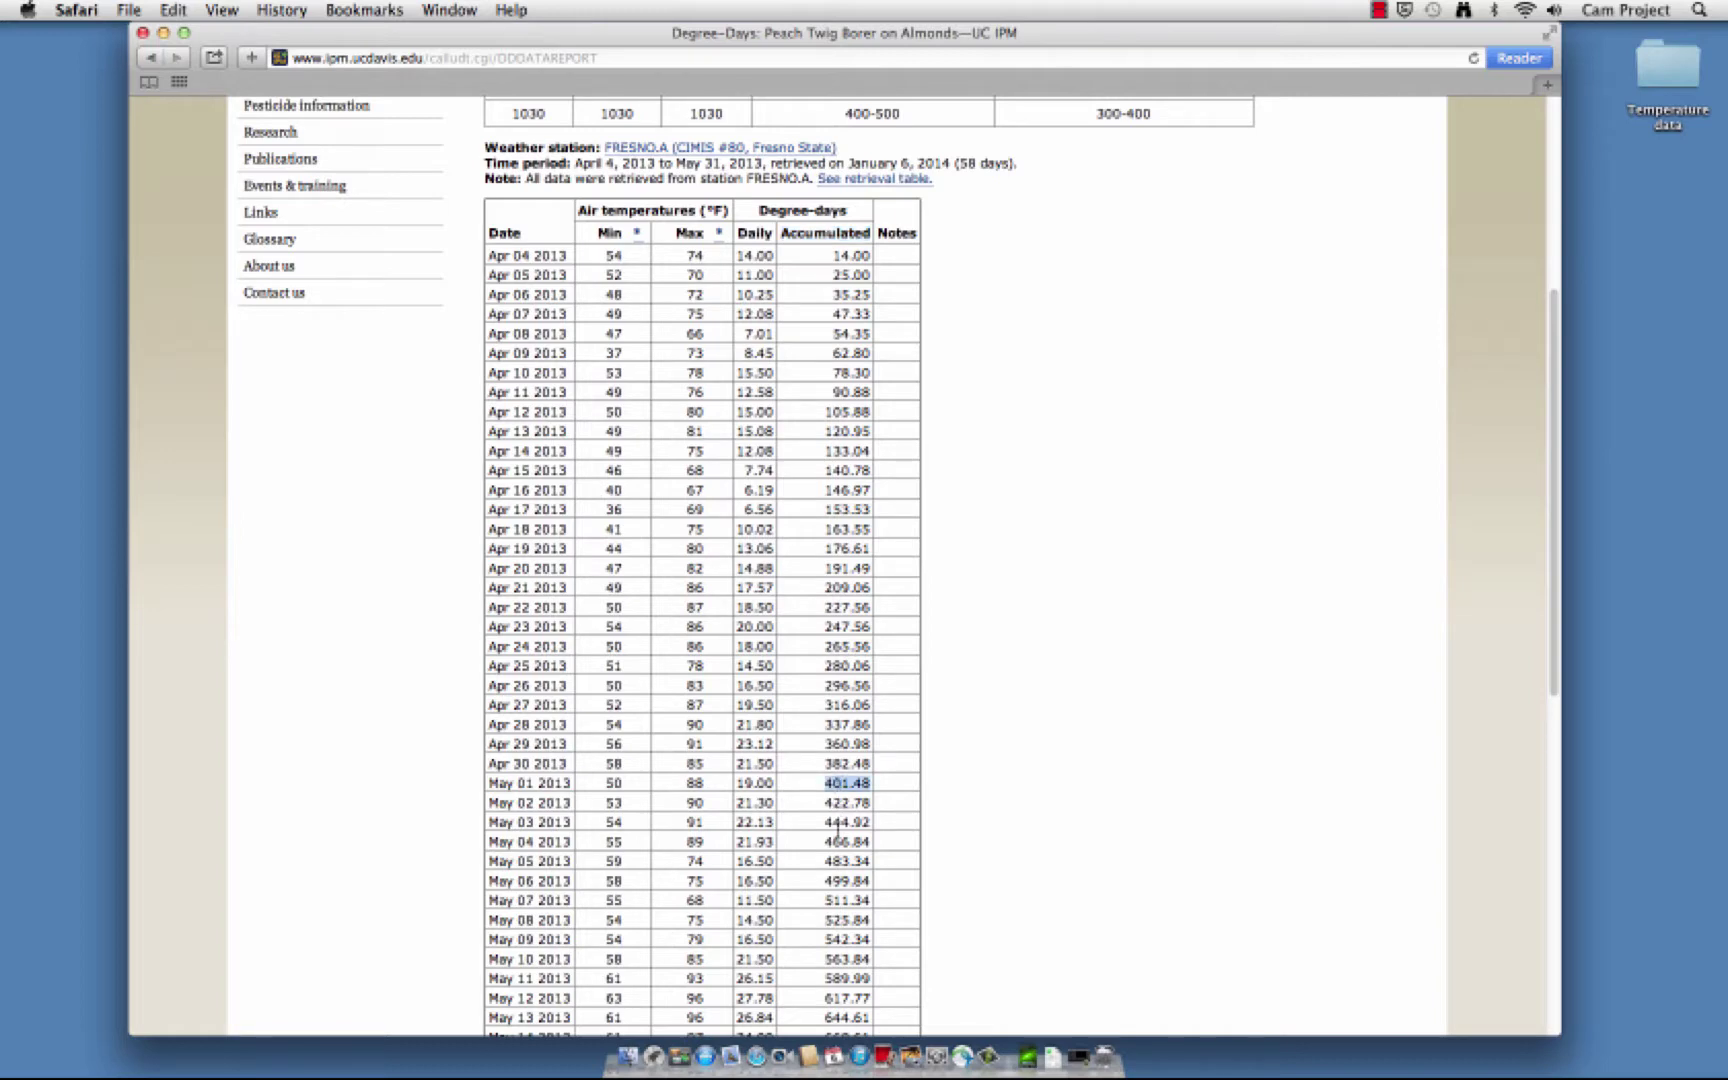
{"action": "double_click", "coordinate": [838, 876]}
{"action": "scroll", "coordinate": [838, 873], "scroll_direction": "down", "scroll_amount": 5}
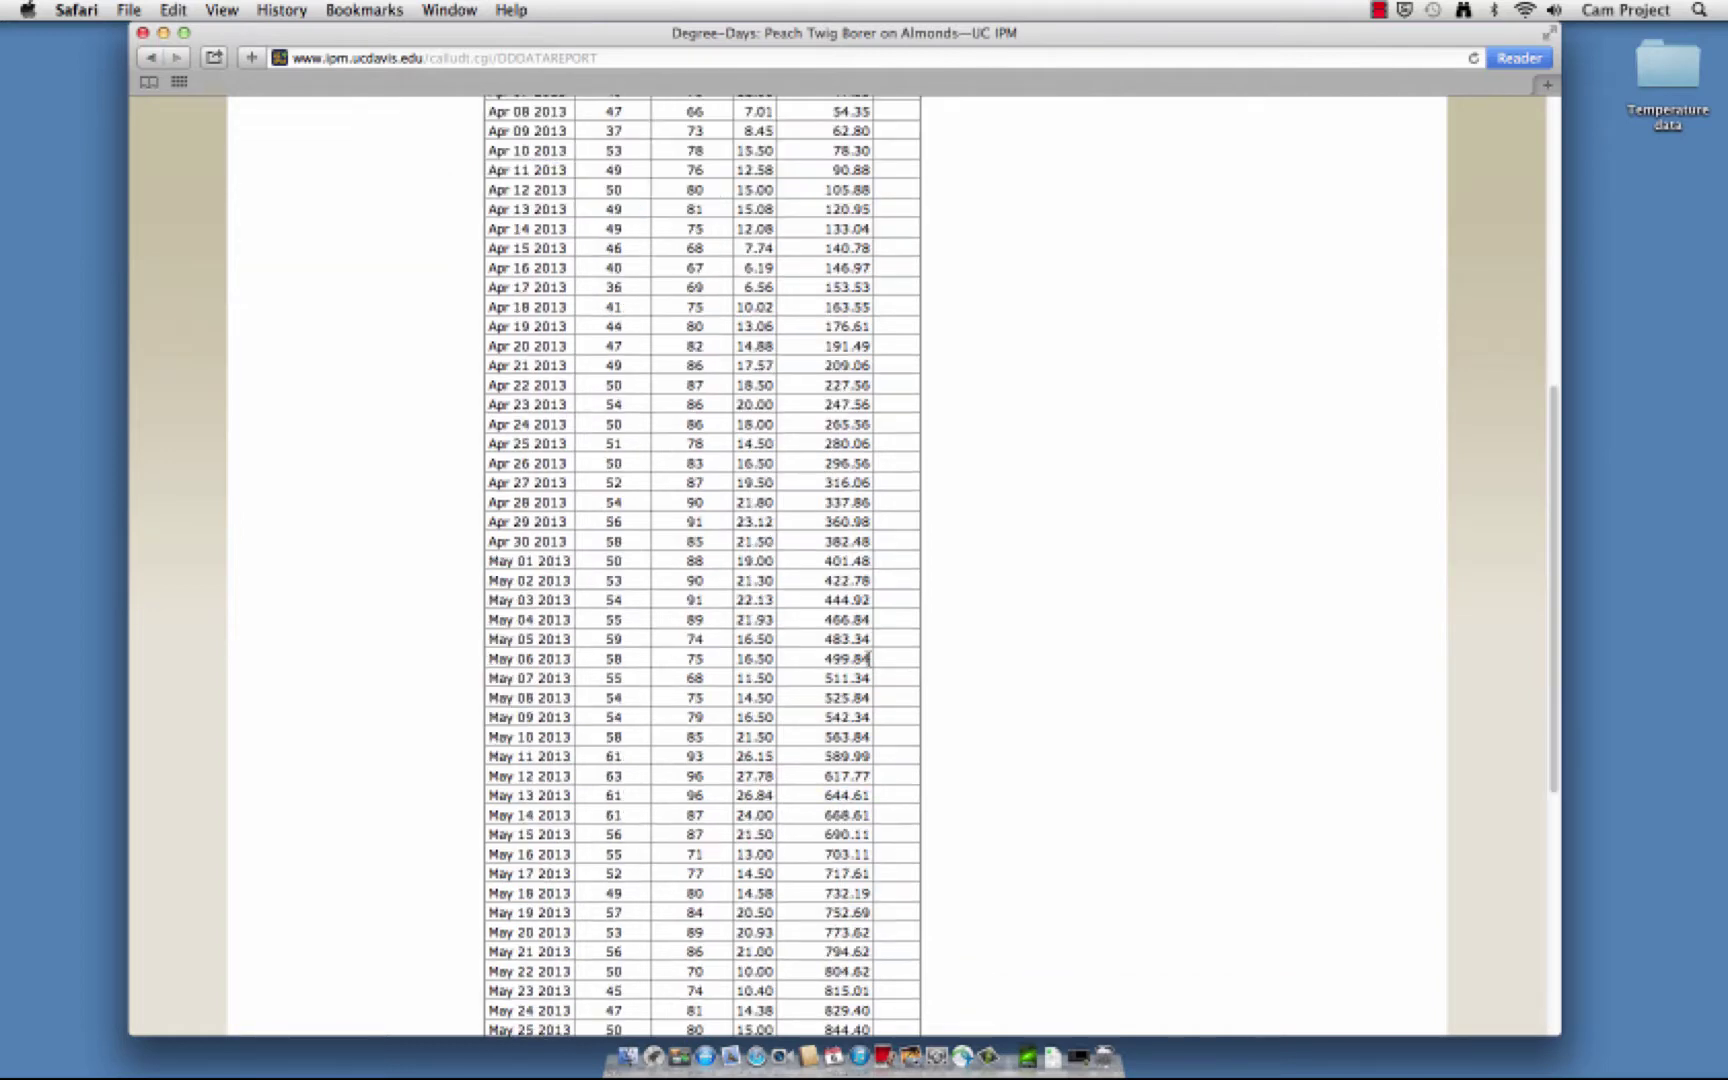
{"action": "left_click_drag", "start_coordinate": [870, 660], "coordinate": [493, 564]}
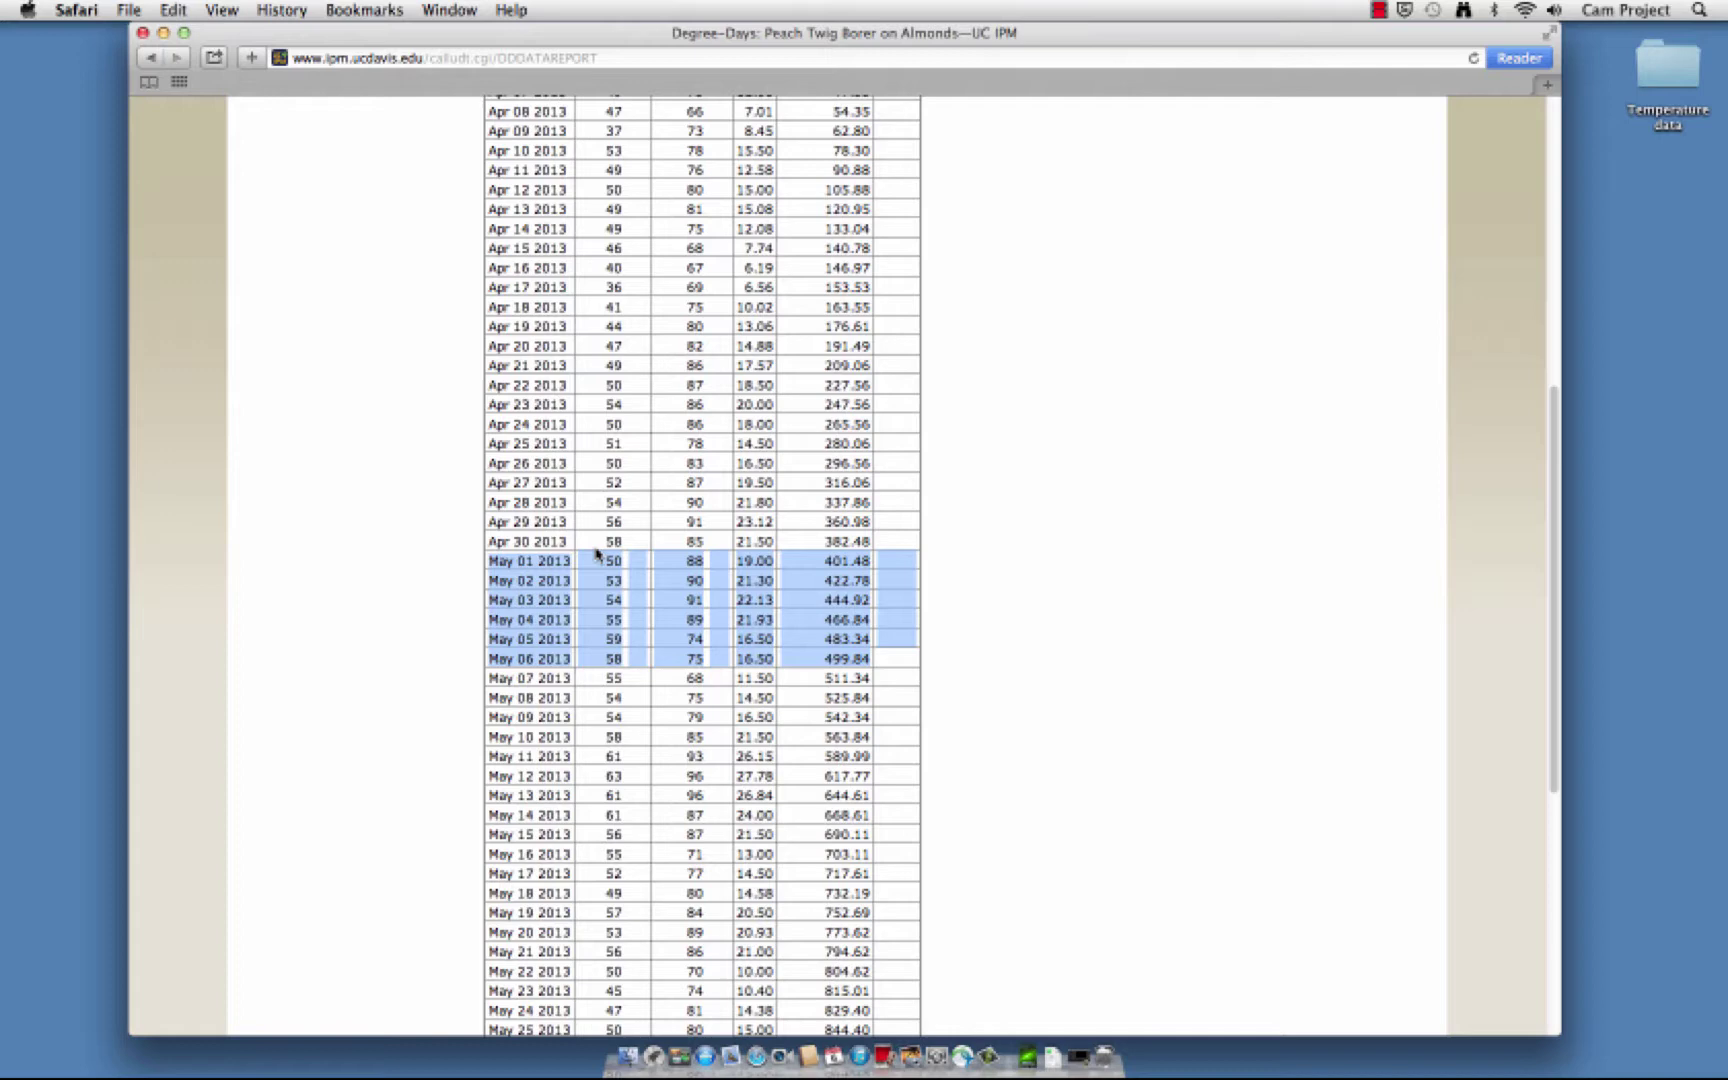
Open the peach twig borer Pest Management Guideline linked at the top of the report
{"action": "left_click", "coordinate": [396, 528]}
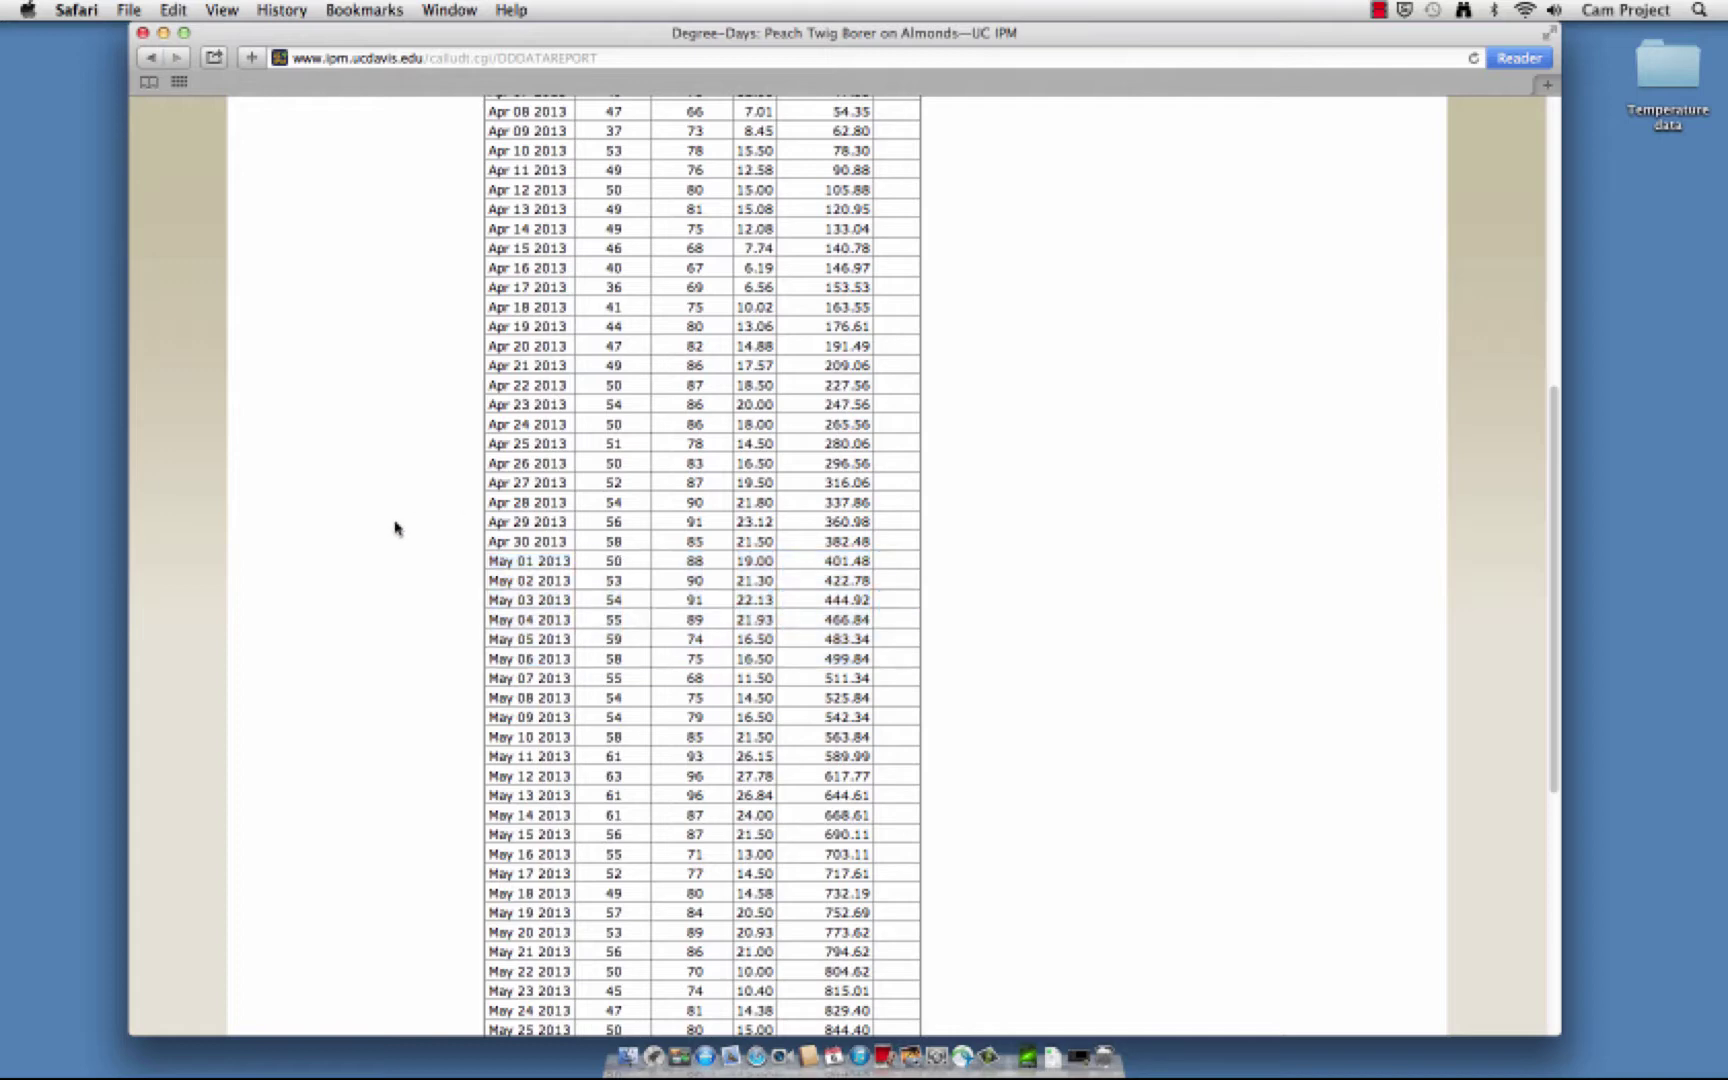
{"action": "scroll", "coordinate": [814, 441], "scroll_direction": "up", "scroll_amount": 10}
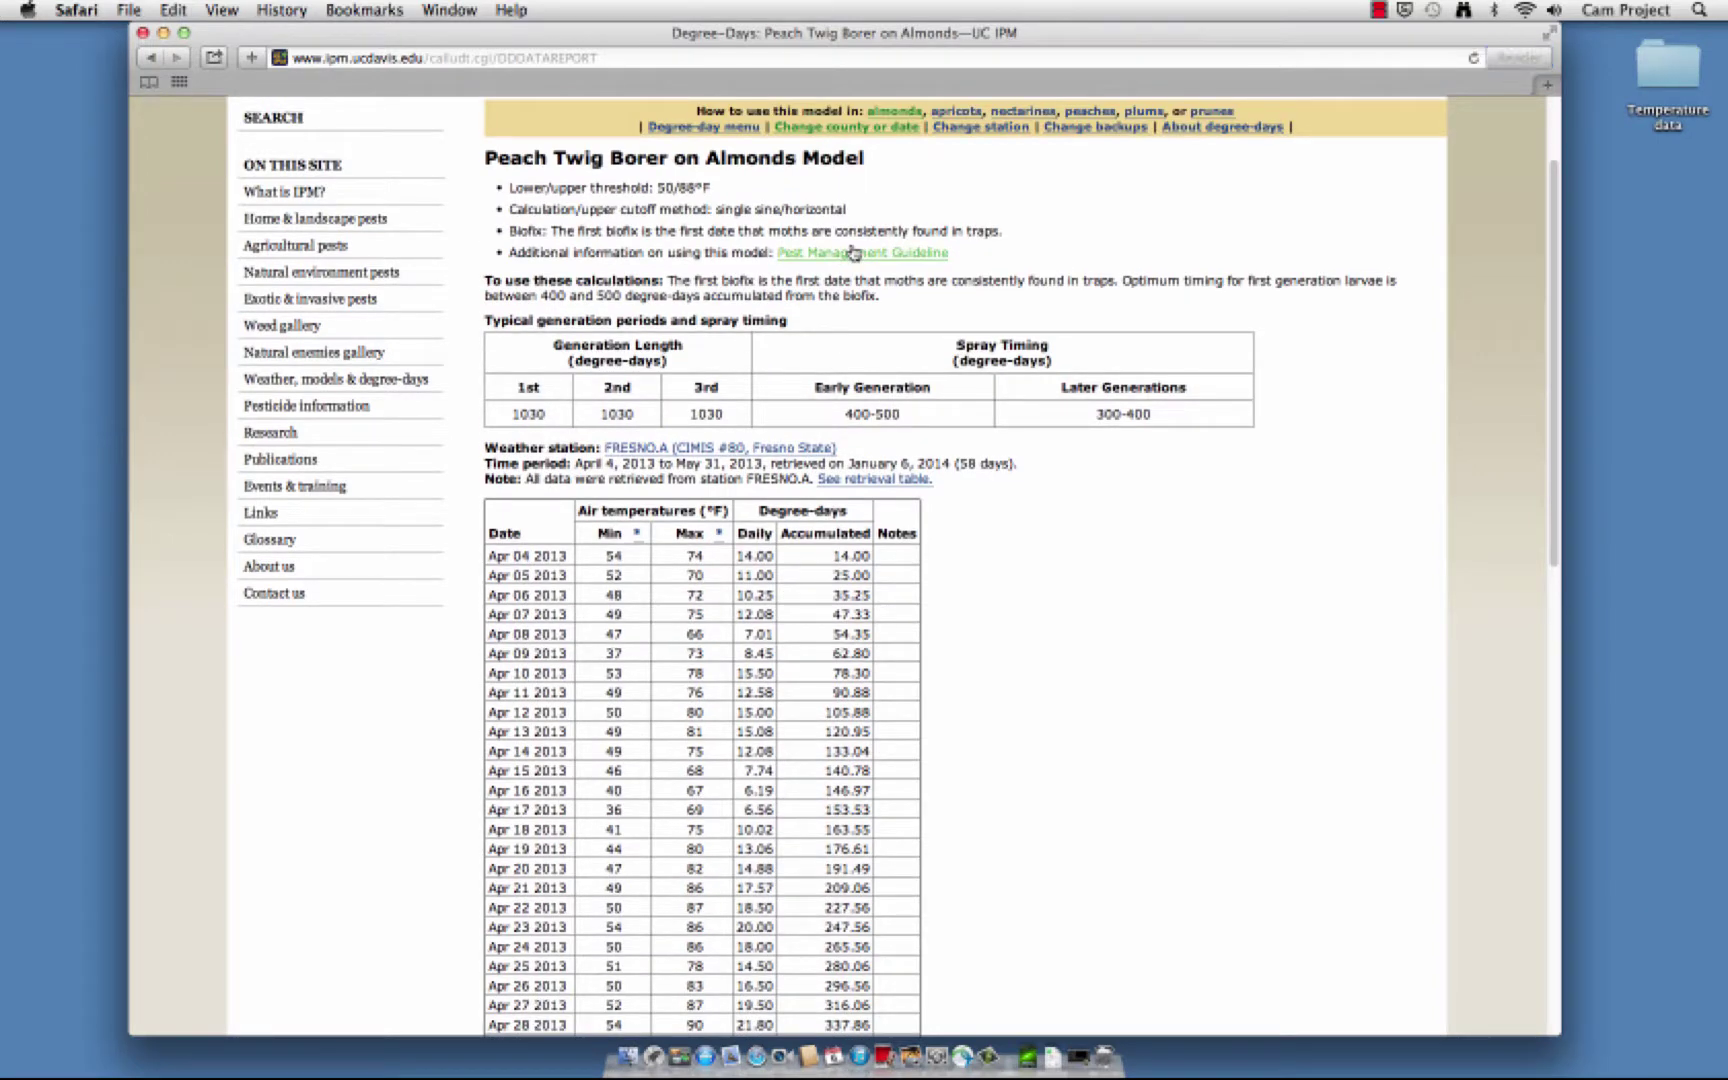
{"action": "left_click", "coordinate": [853, 252]}
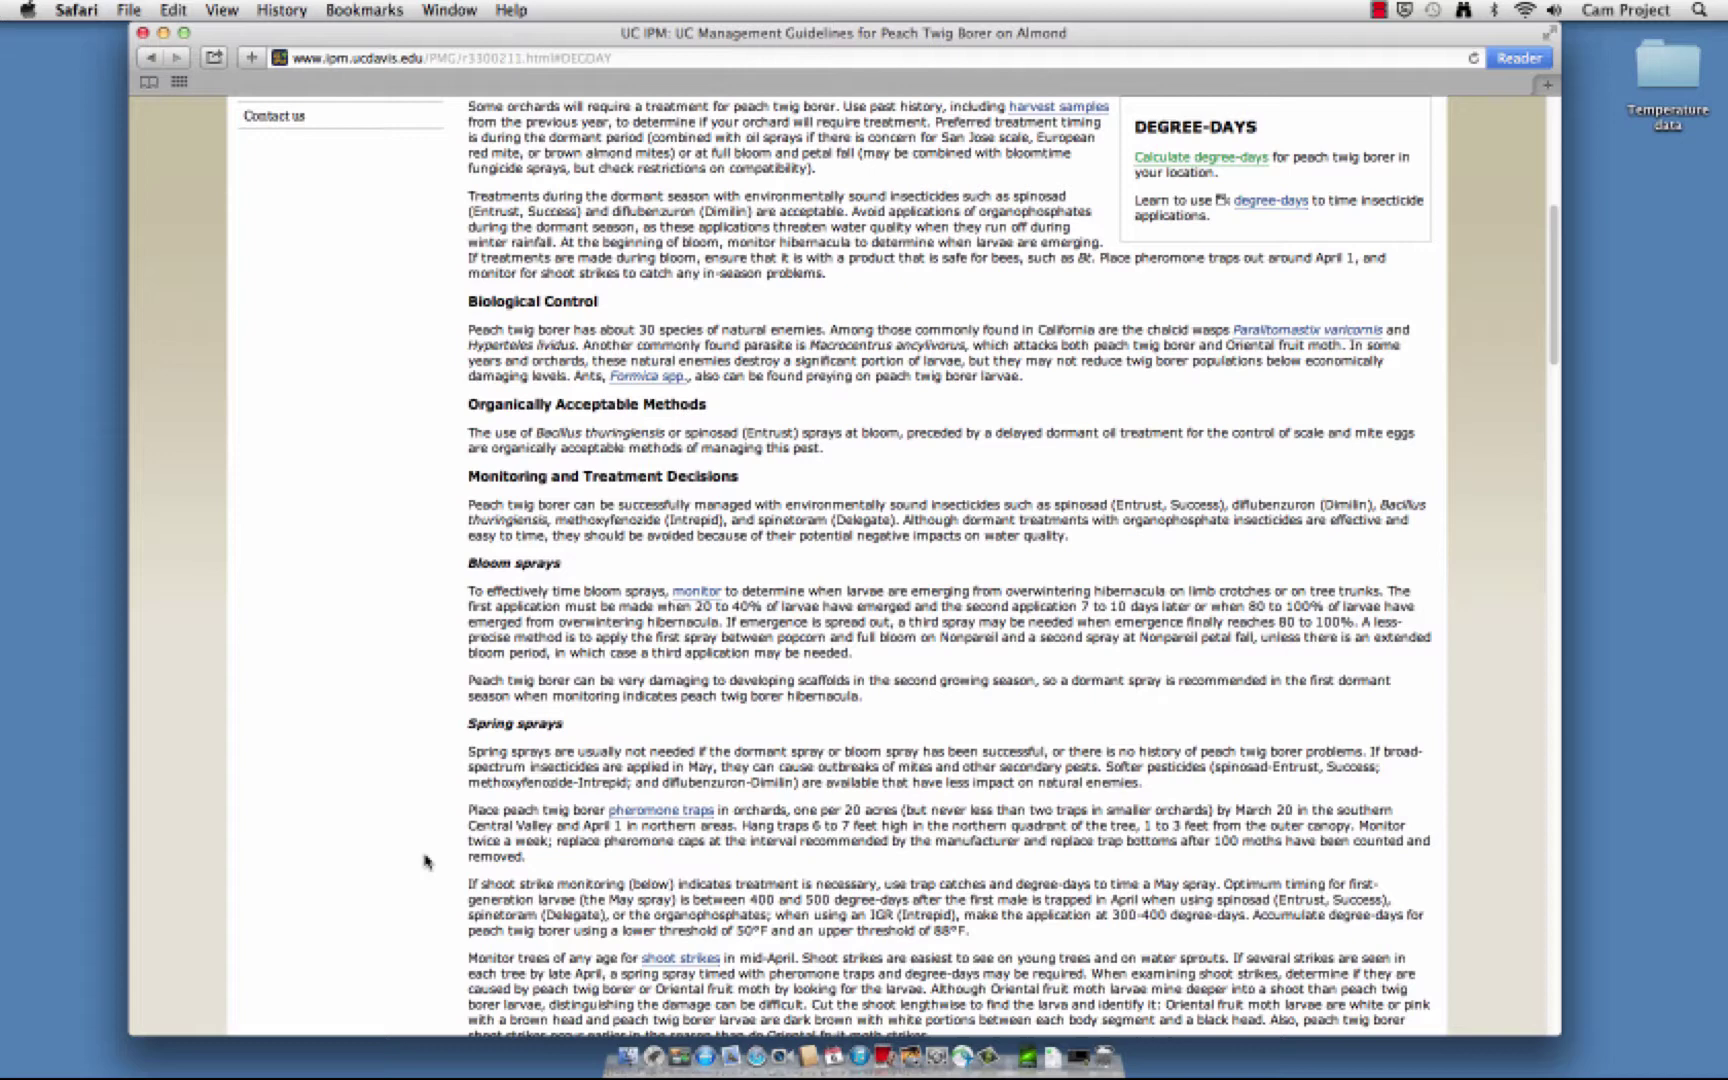
Follow the guidelines' 'Calculate degree-days' link back to the almond peach twig borer model
{"action": "left_click", "coordinate": [1219, 158]}
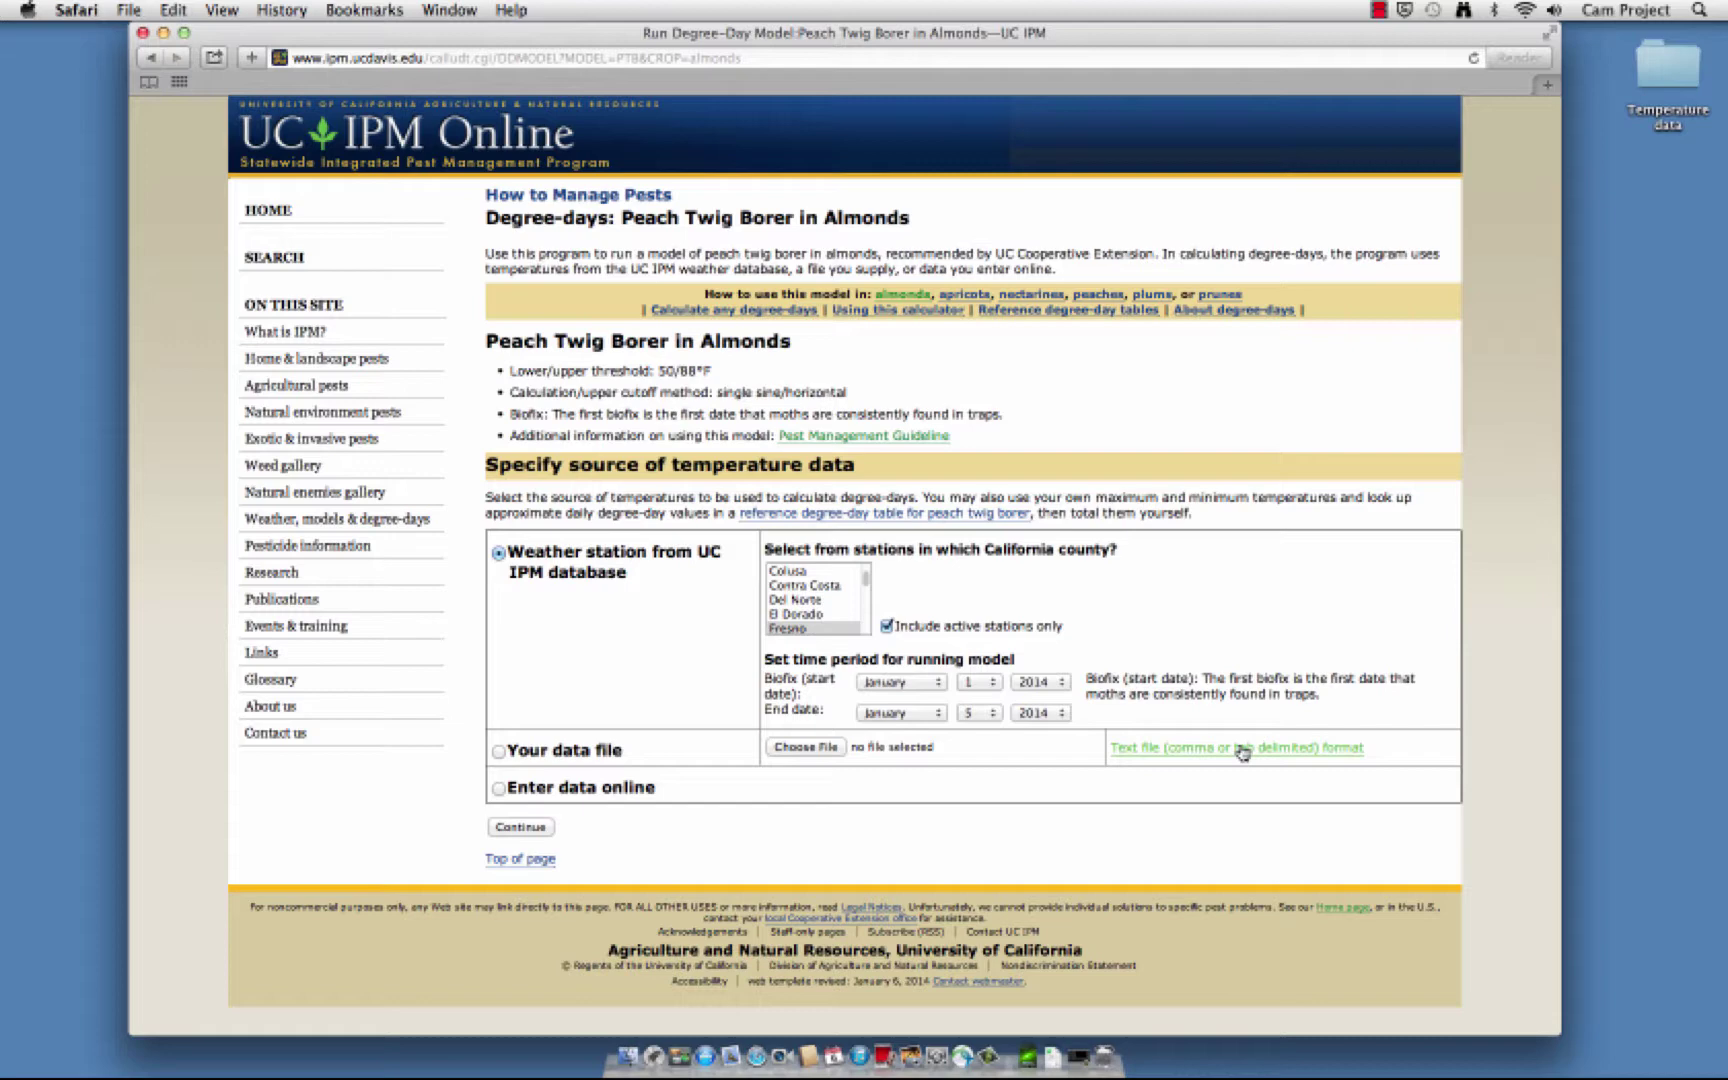
Upload temp data 2013.txt as the temperature source and calculate the degree-day report
{"action": "left_click", "coordinate": [499, 752]}
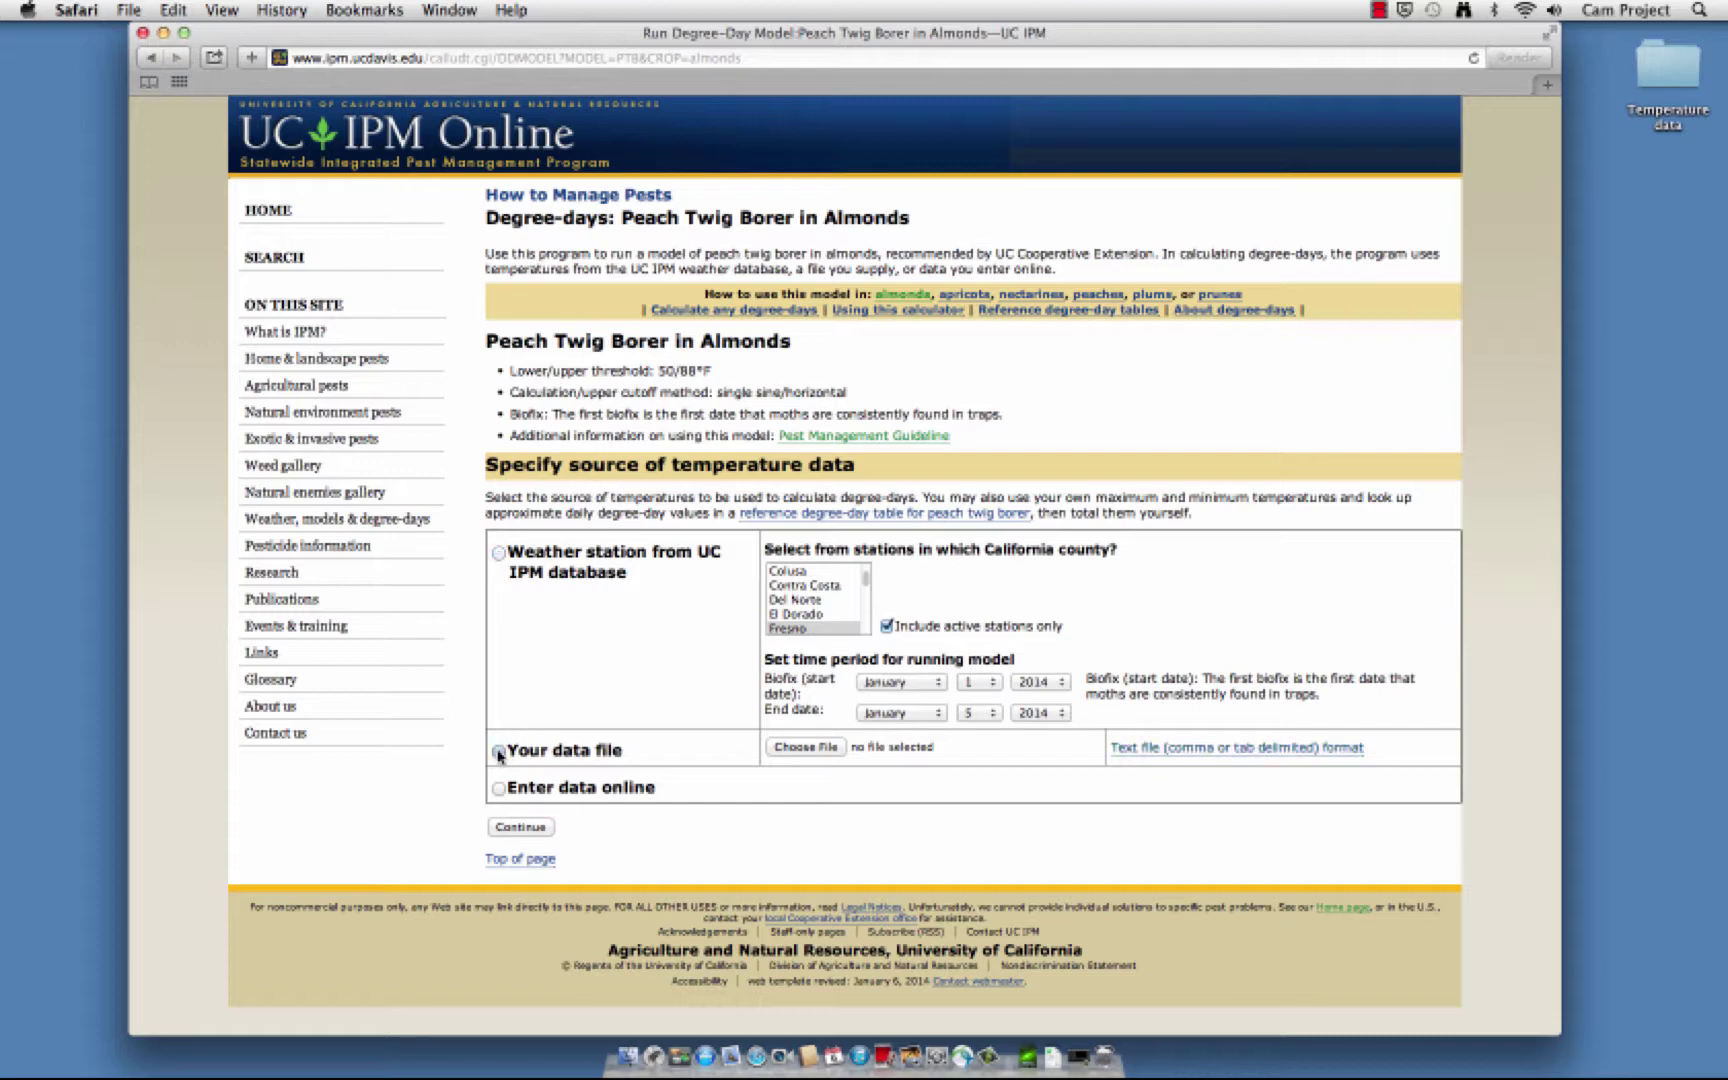
{"action": "left_click", "coordinate": [826, 750]}
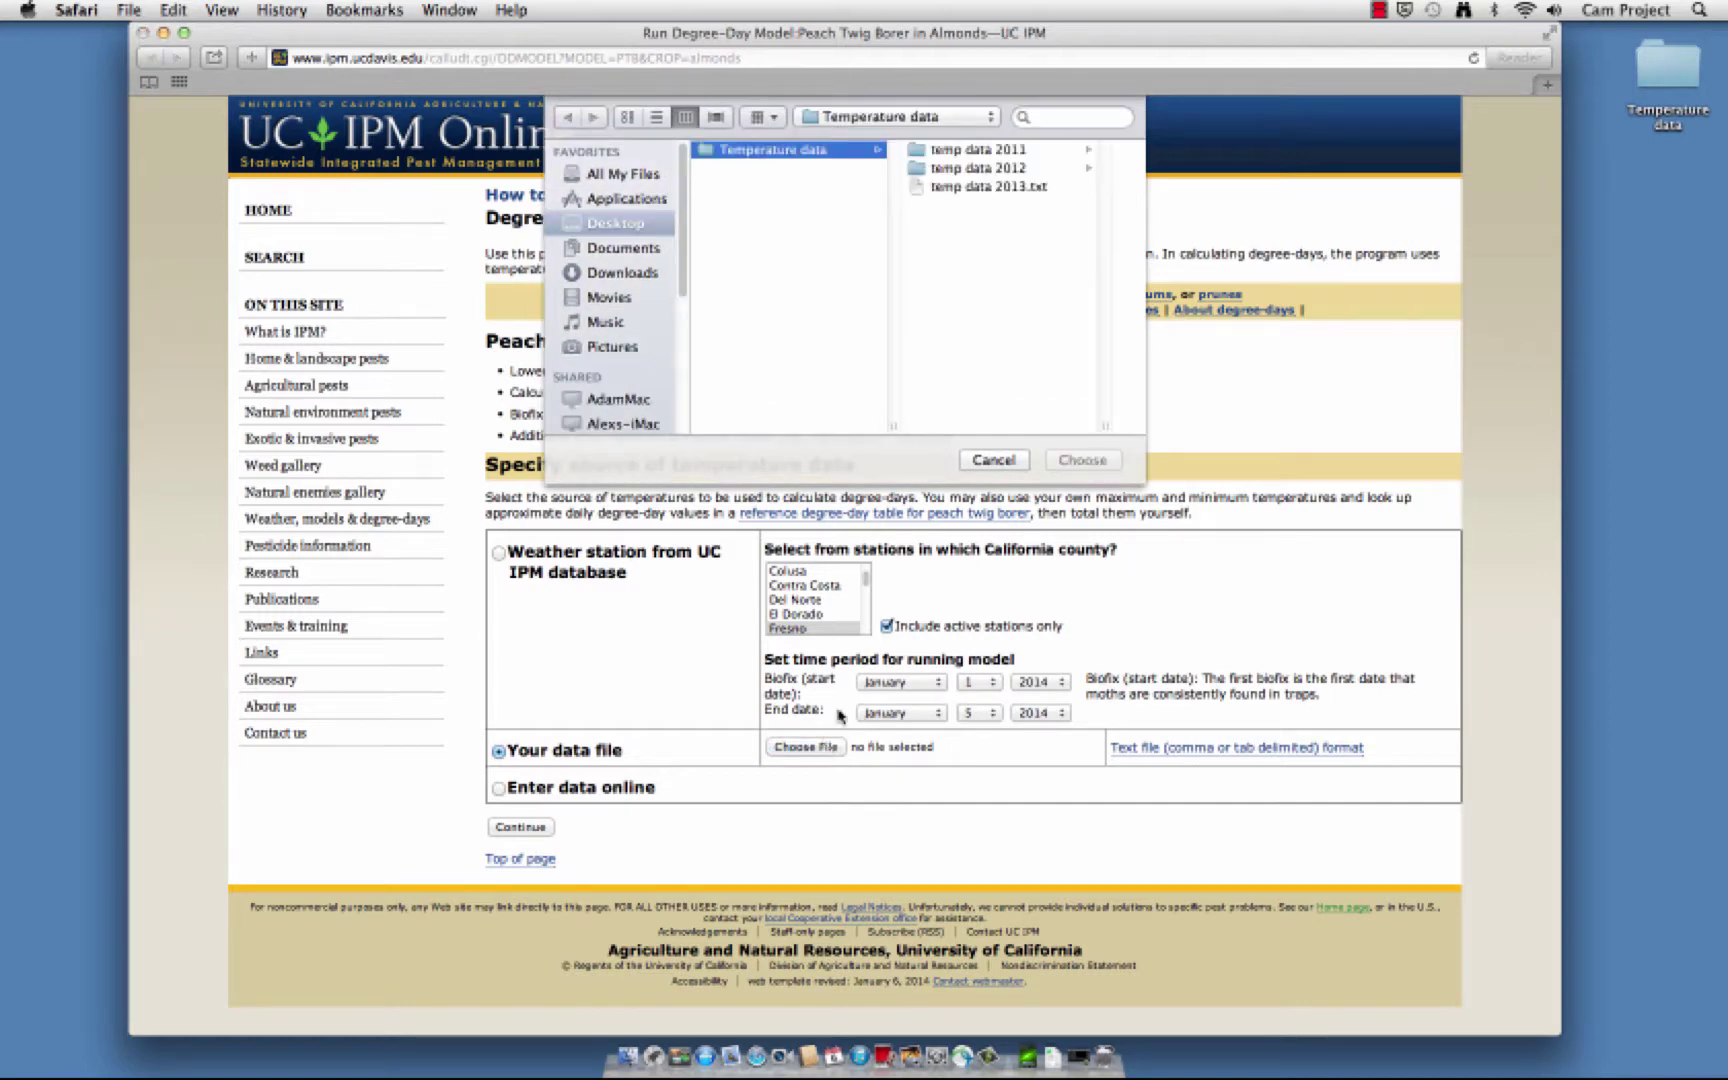
{"action": "left_click", "coordinate": [988, 188]}
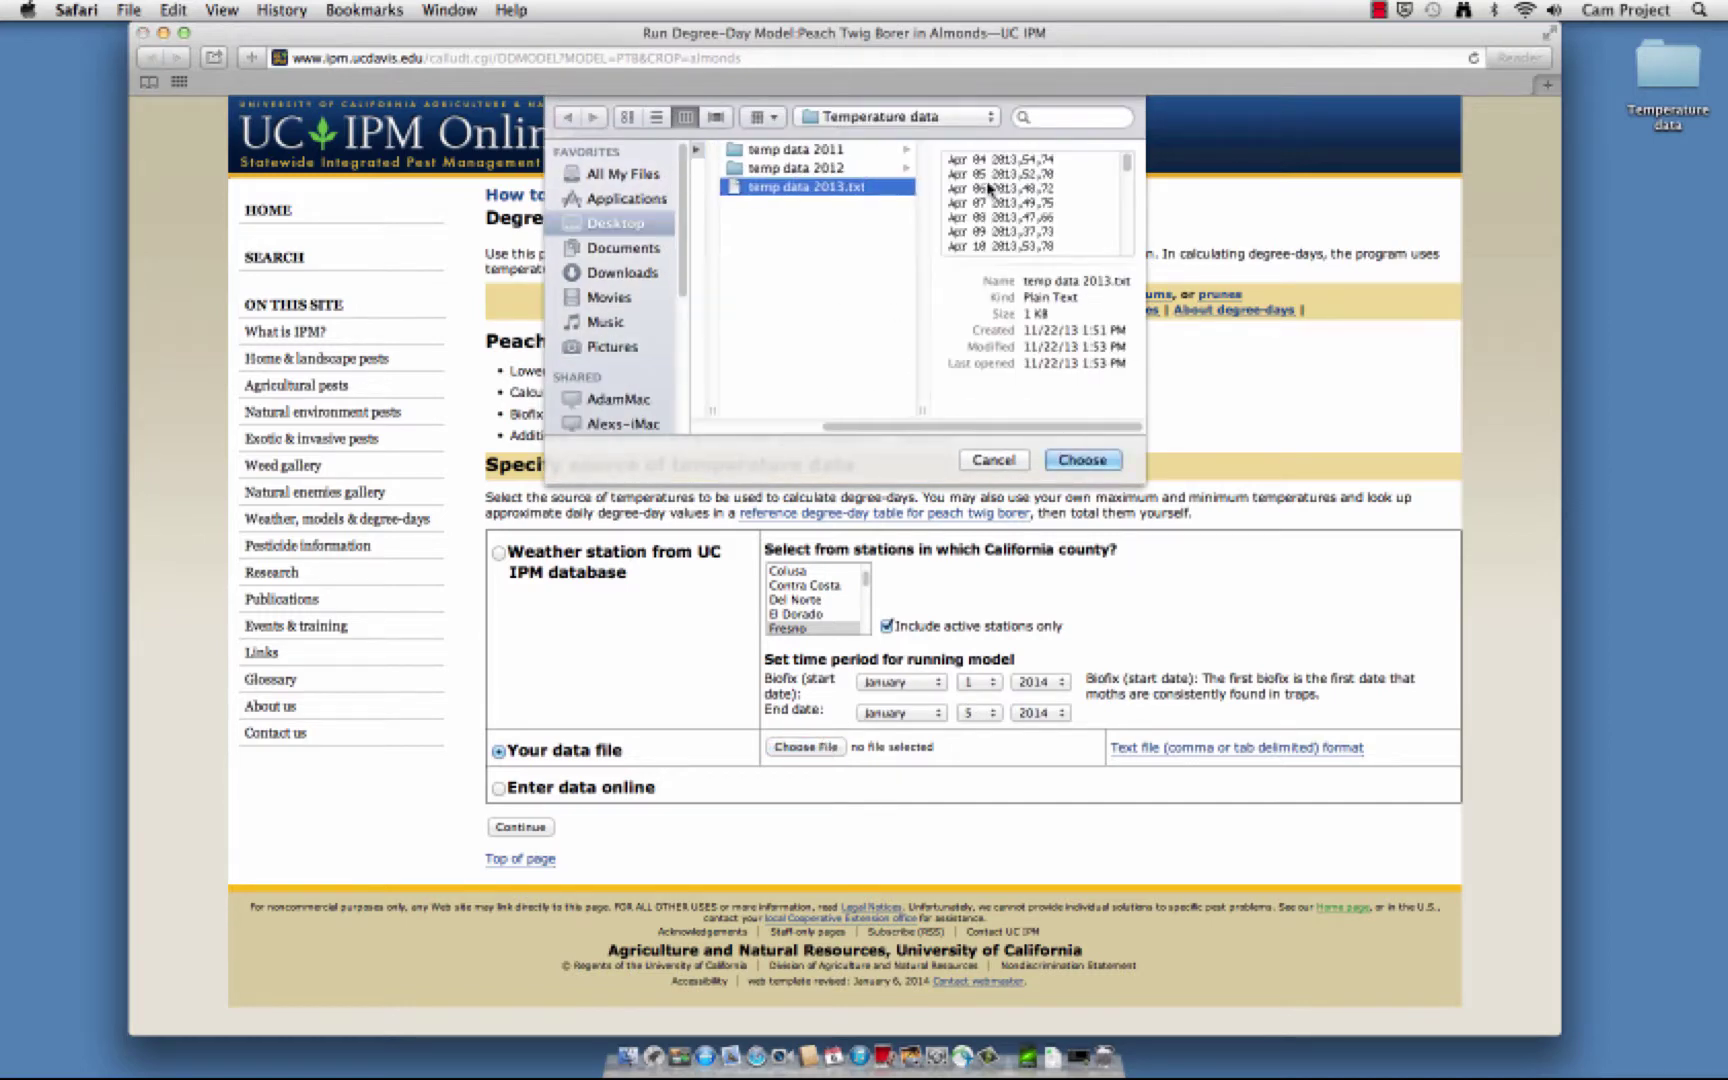
{"action": "left_click", "coordinate": [1080, 461]}
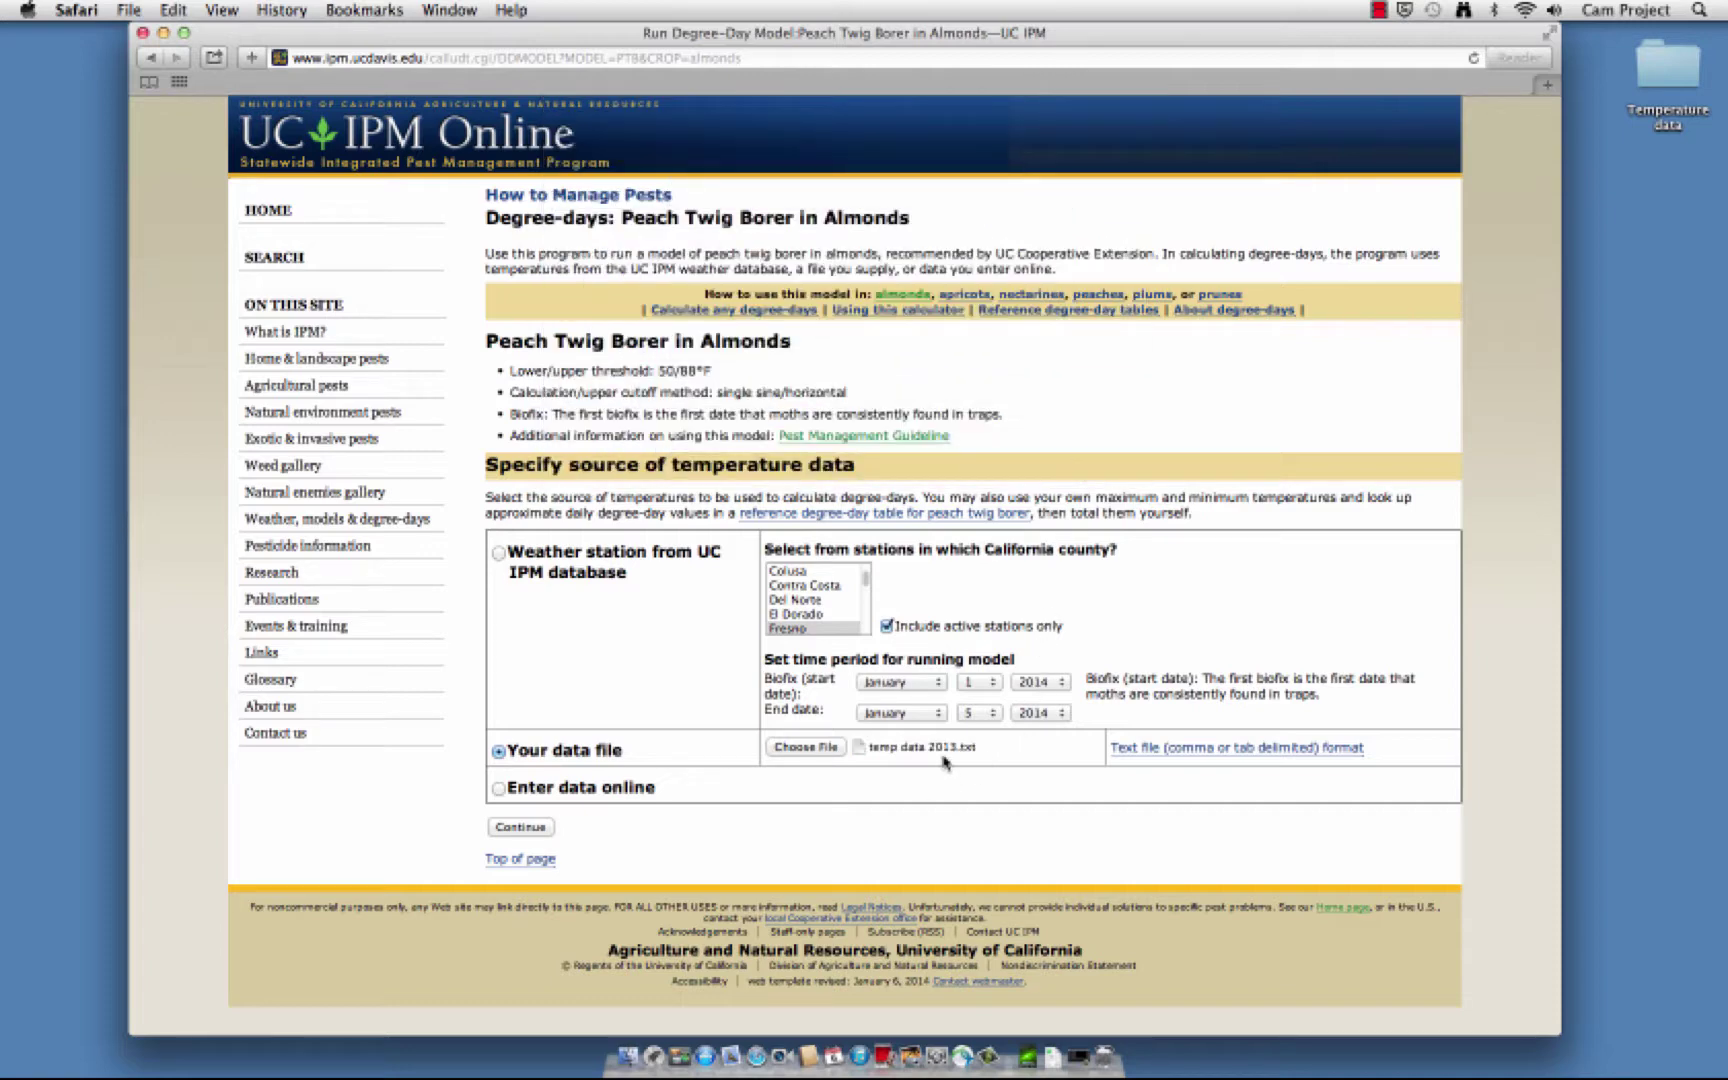
{"action": "left_click", "coordinate": [521, 827]}
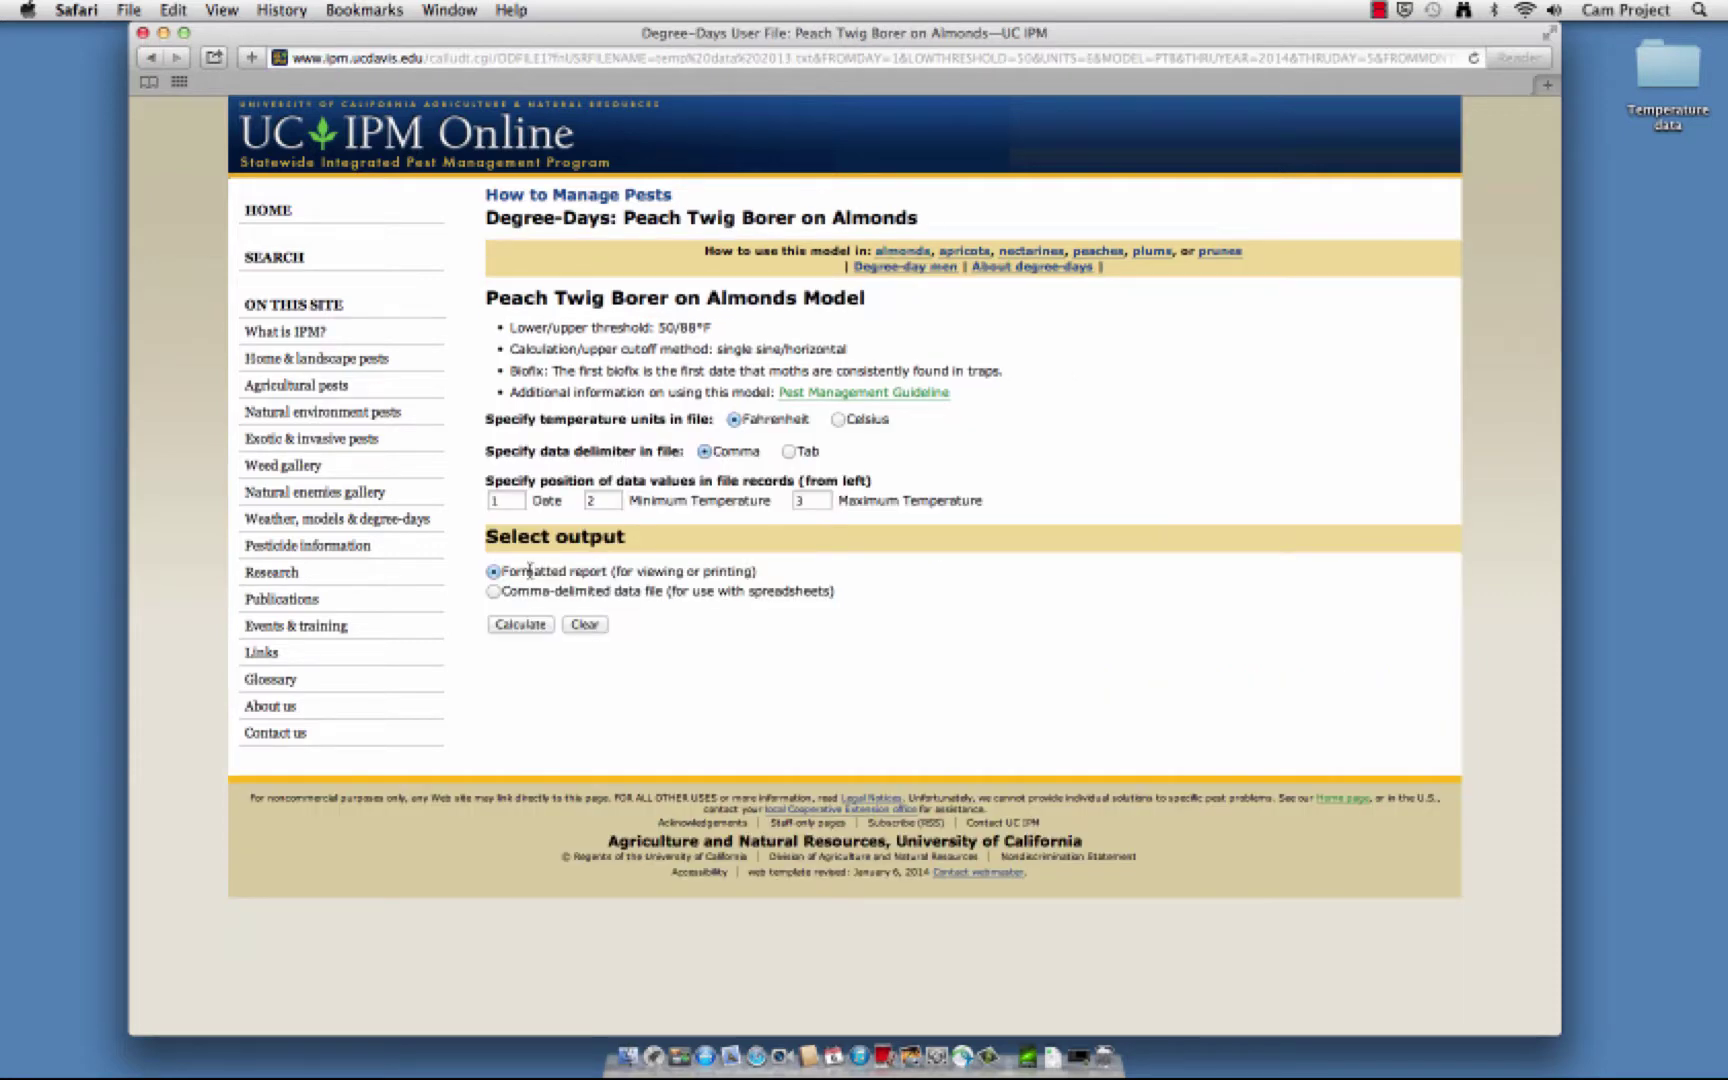
{"action": "left_click", "coordinate": [524, 625]}
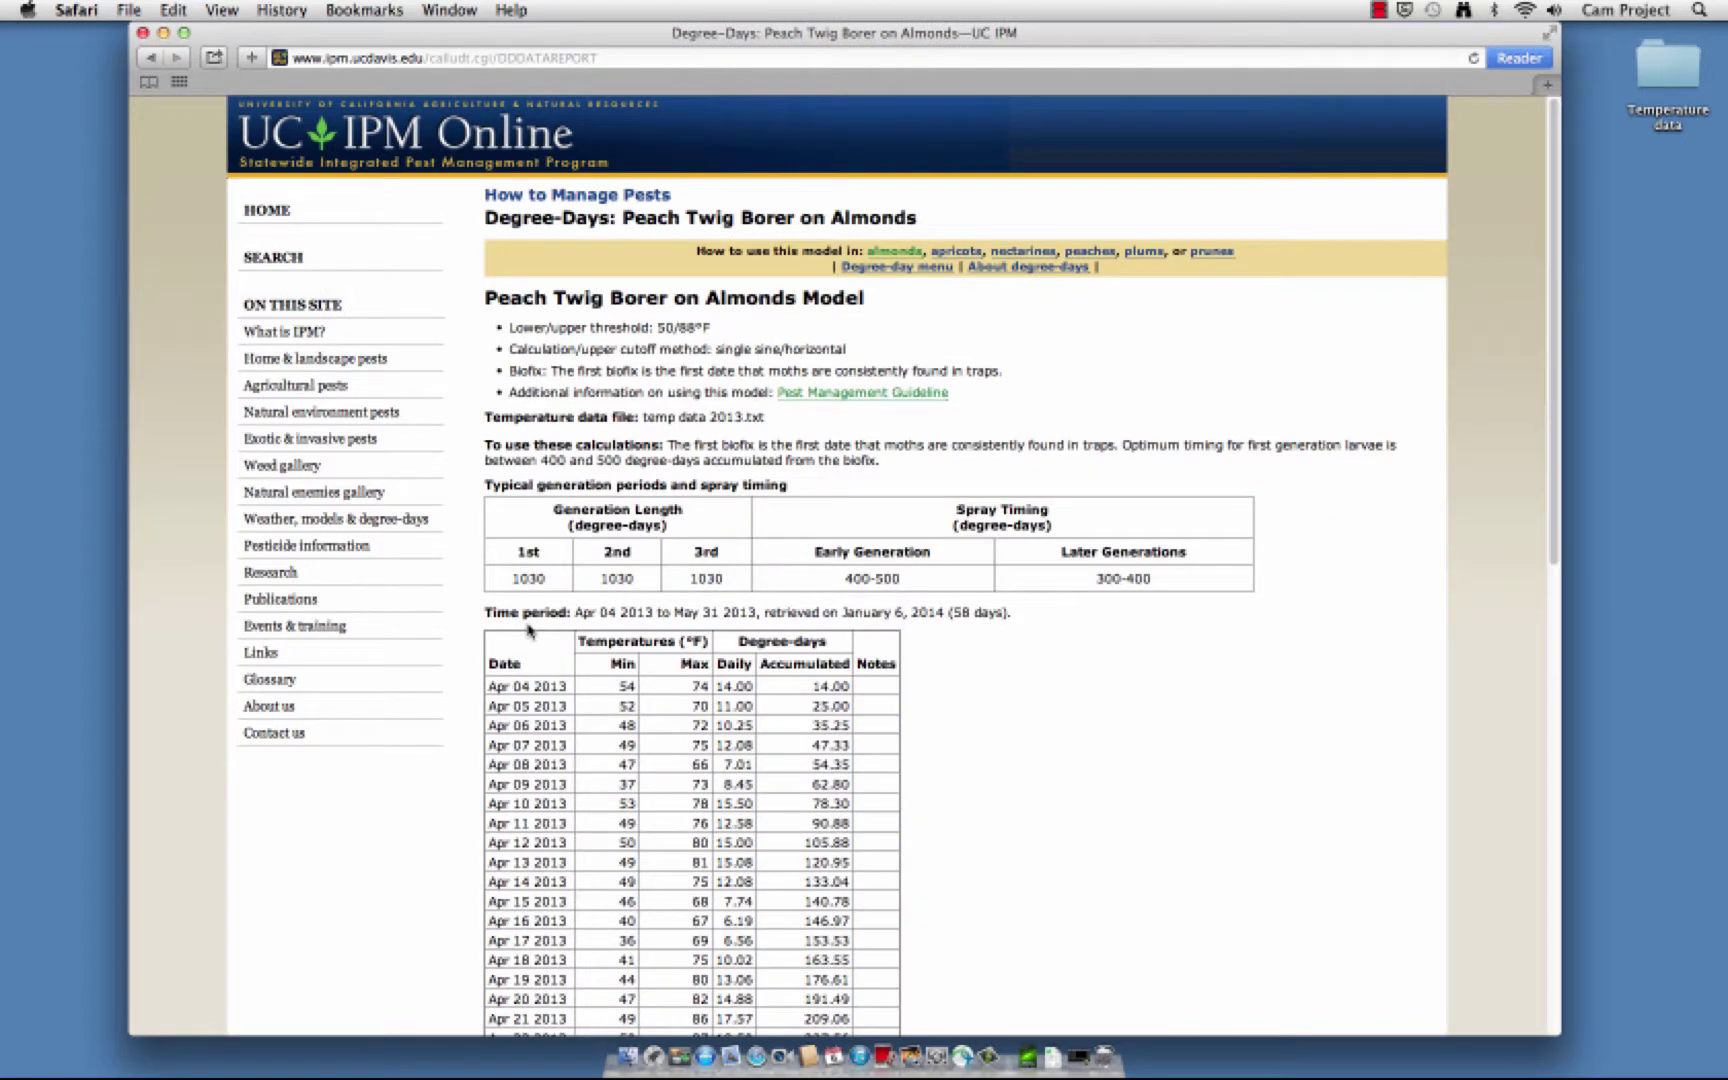
Return to the temperature source page and choose 'Enter data online'
{"action": "left_click", "coordinate": [153, 62]}
{"action": "left_click", "coordinate": [153, 62]}
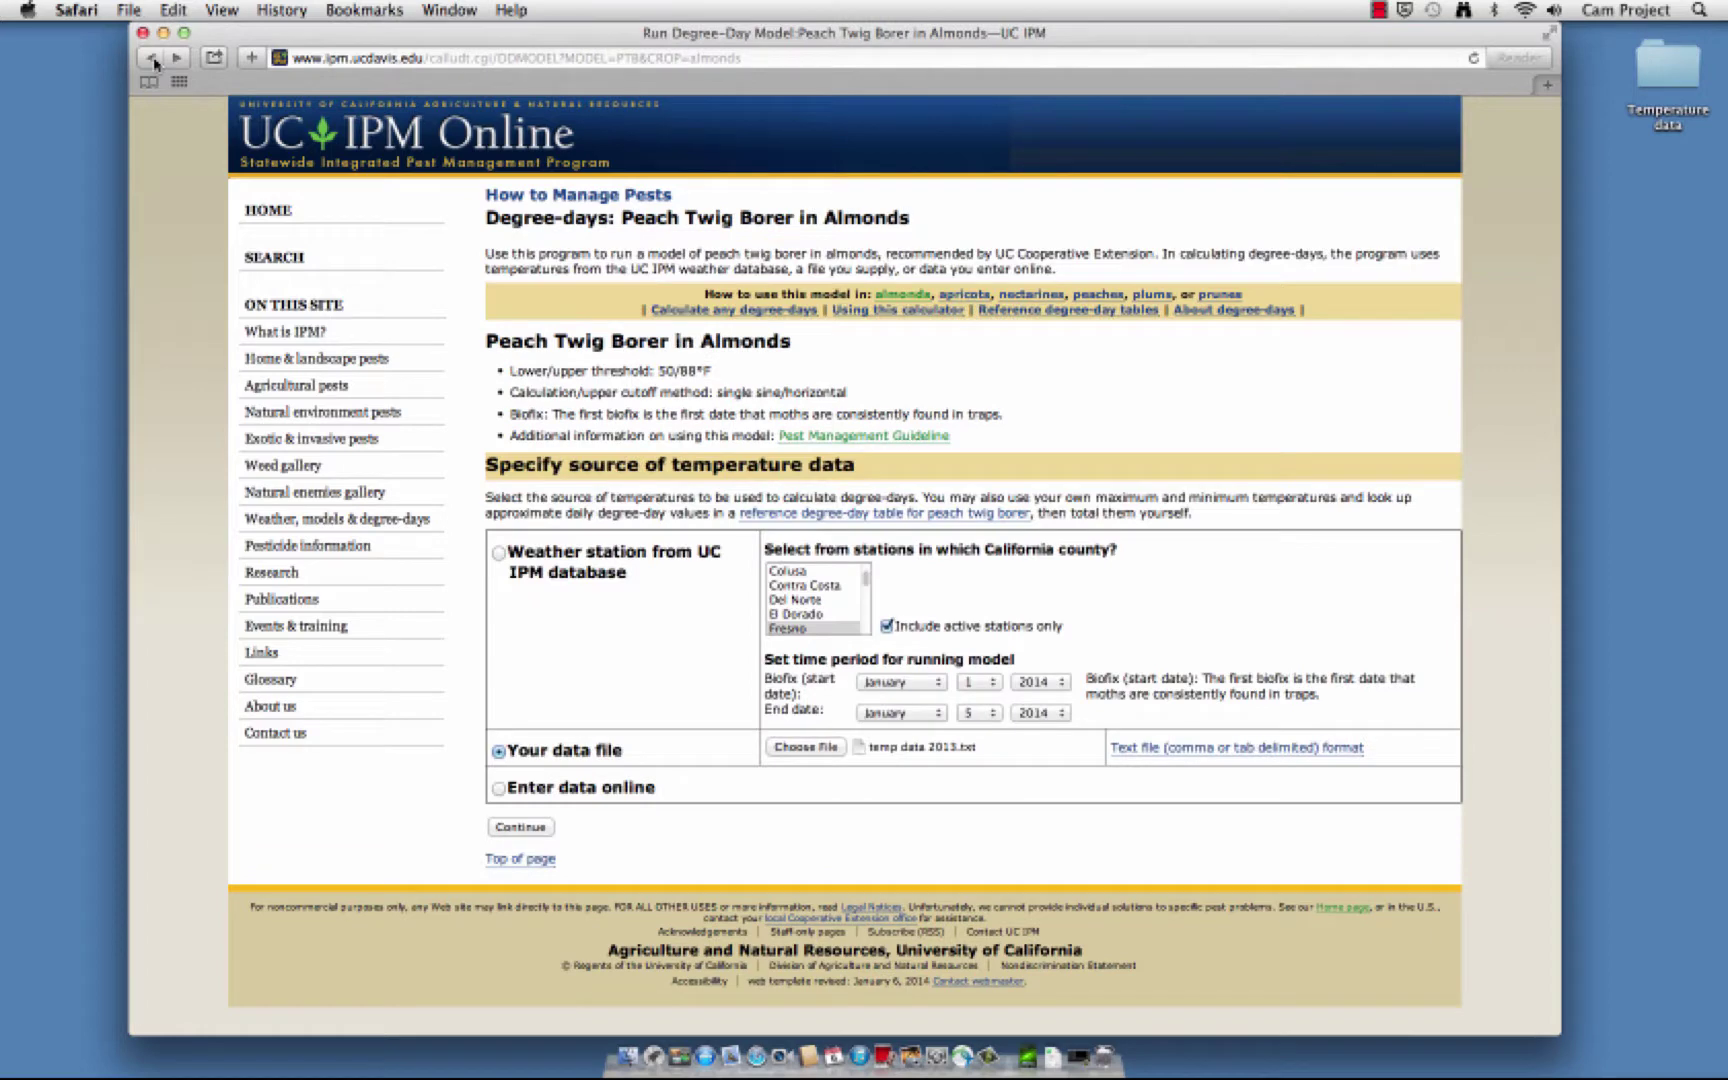
{"action": "left_click", "coordinate": [500, 790]}
Enter min/max temperatures 37/75, 36/67 and 43/70 for Days 1–3 and calculate
{"action": "type", "text": "37"}
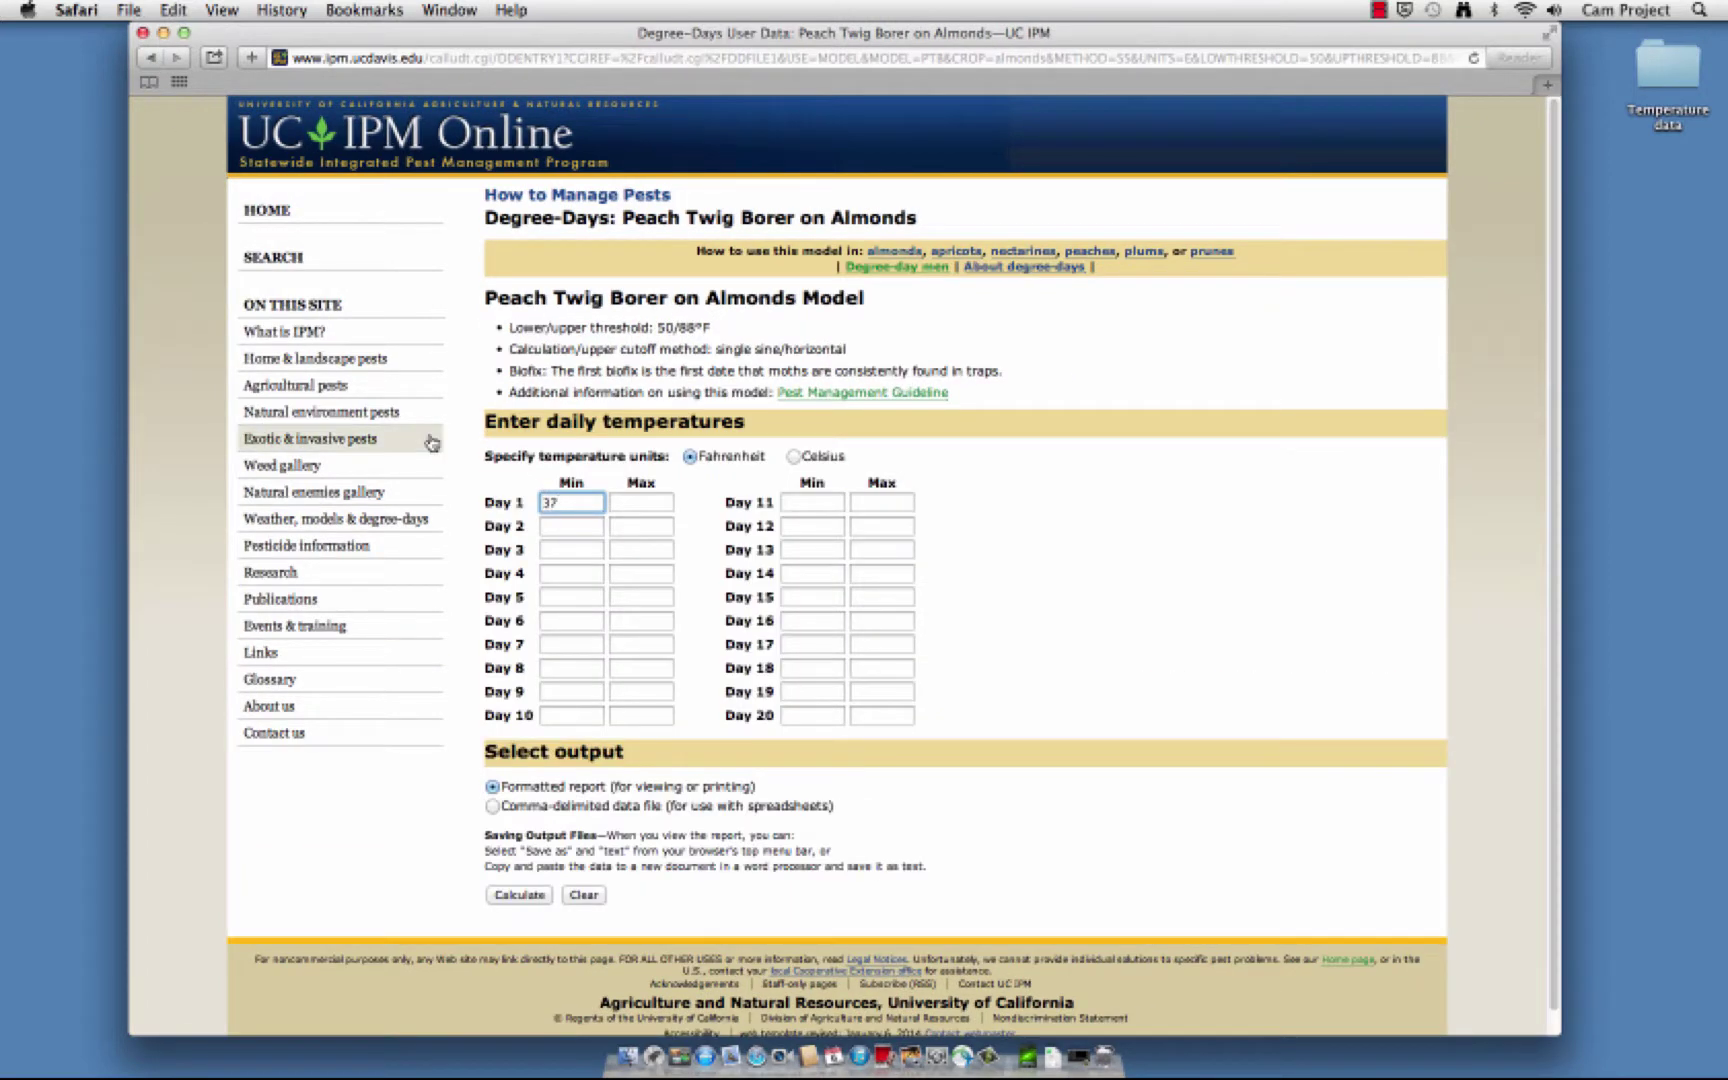
{"action": "left_click", "coordinate": [648, 500]}
{"action": "type", "text": "75"}
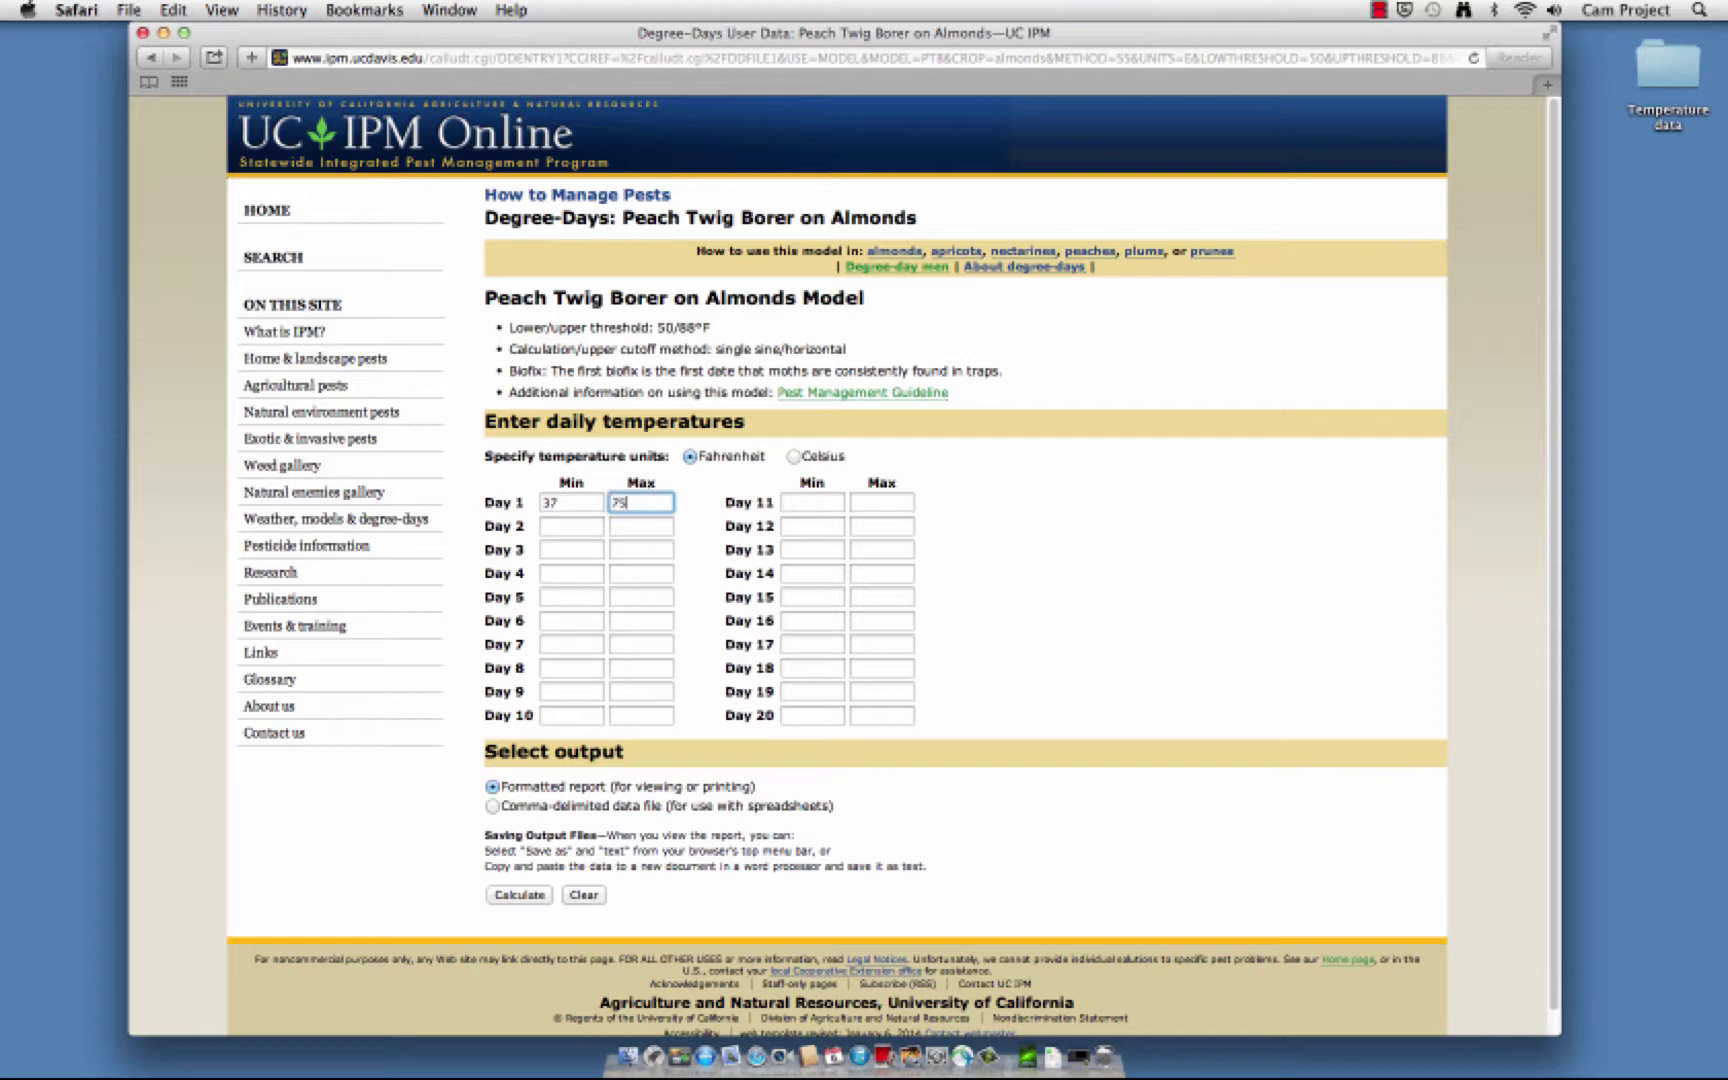
{"action": "left_click", "coordinate": [580, 521]}
{"action": "type", "text": "36"}
{"action": "left_click", "coordinate": [630, 520]}
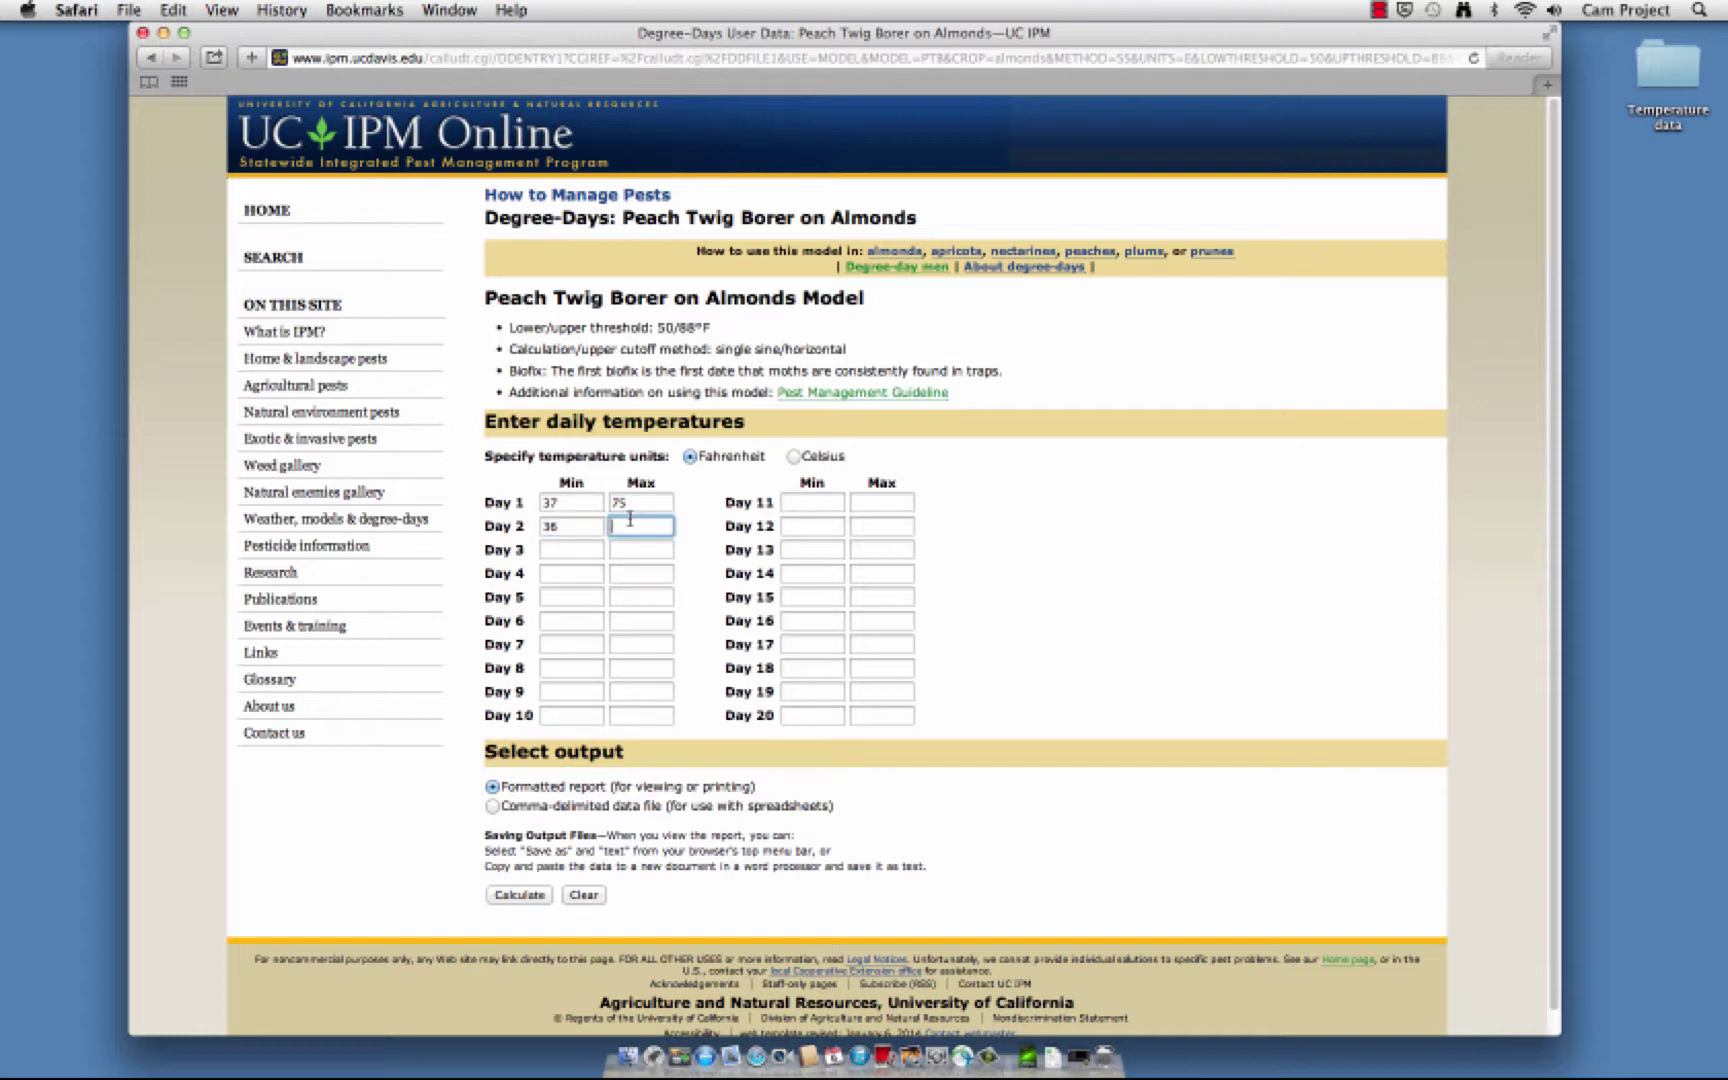
{"action": "type", "text": "67"}
{"action": "left_click", "coordinate": [599, 553]}
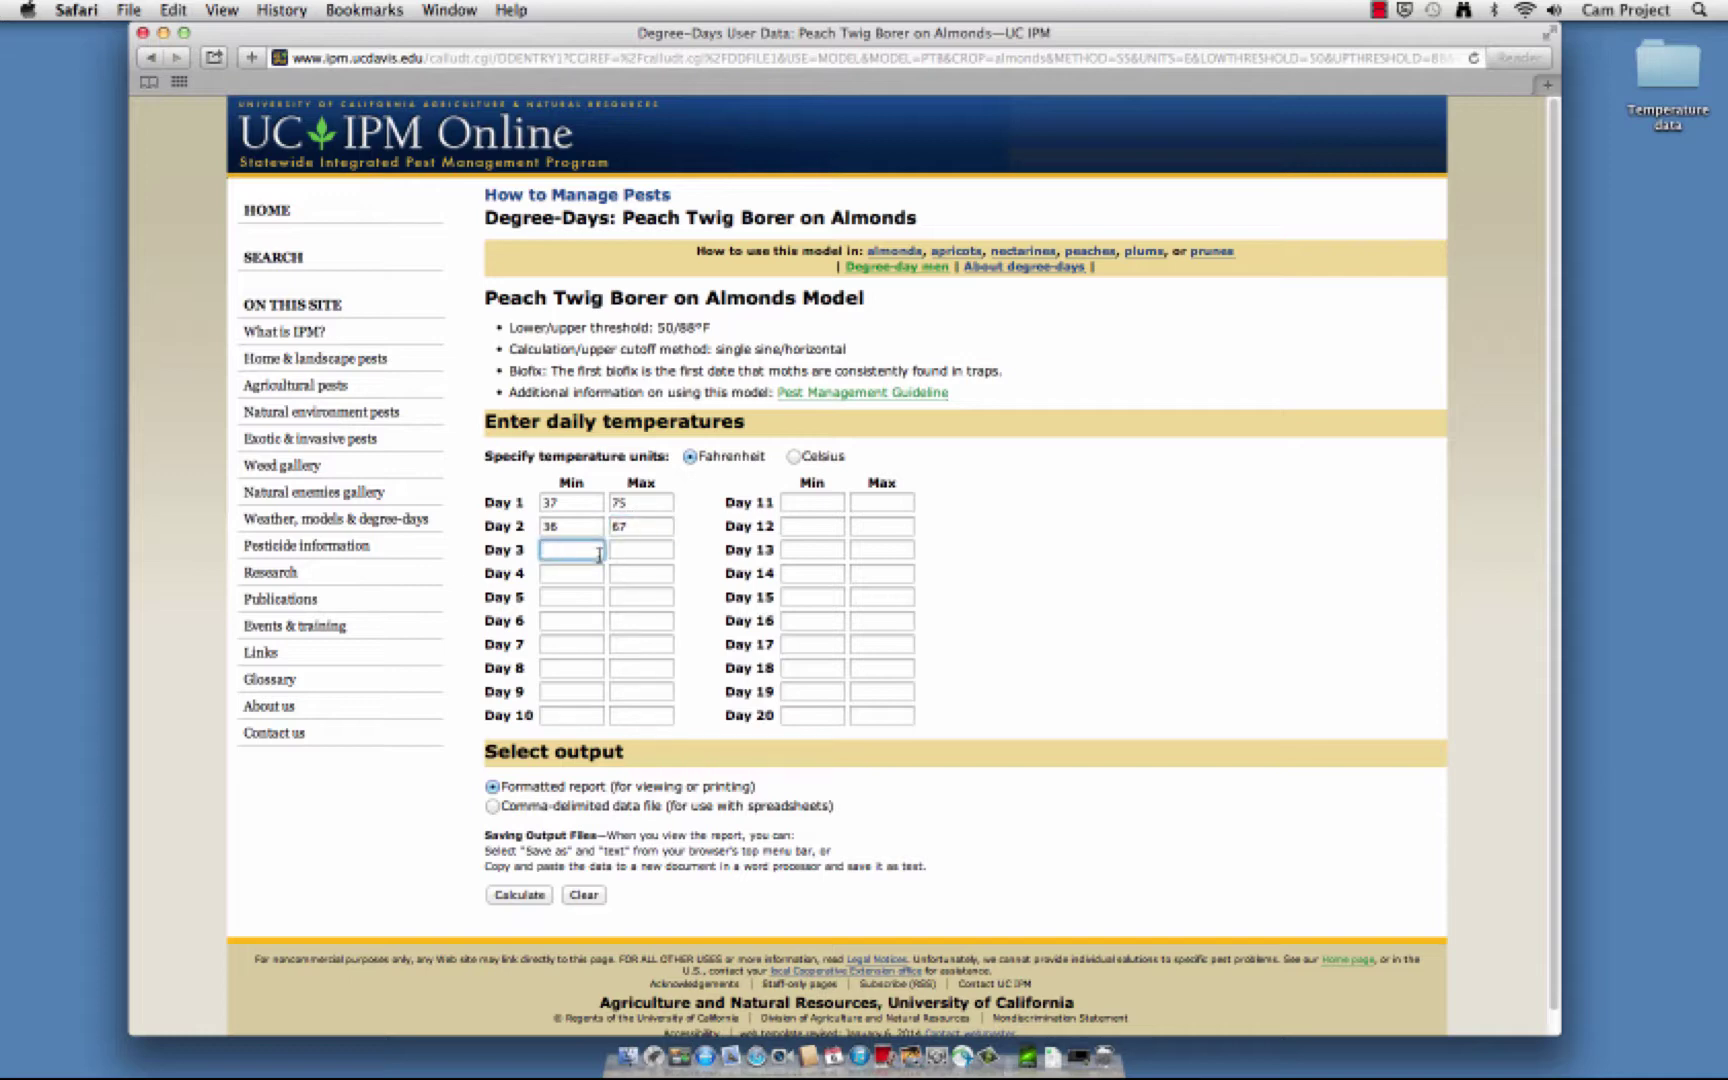
{"action": "type", "text": "43"}
{"action": "key", "text": "Tab"}
{"action": "type", "text": "70"}
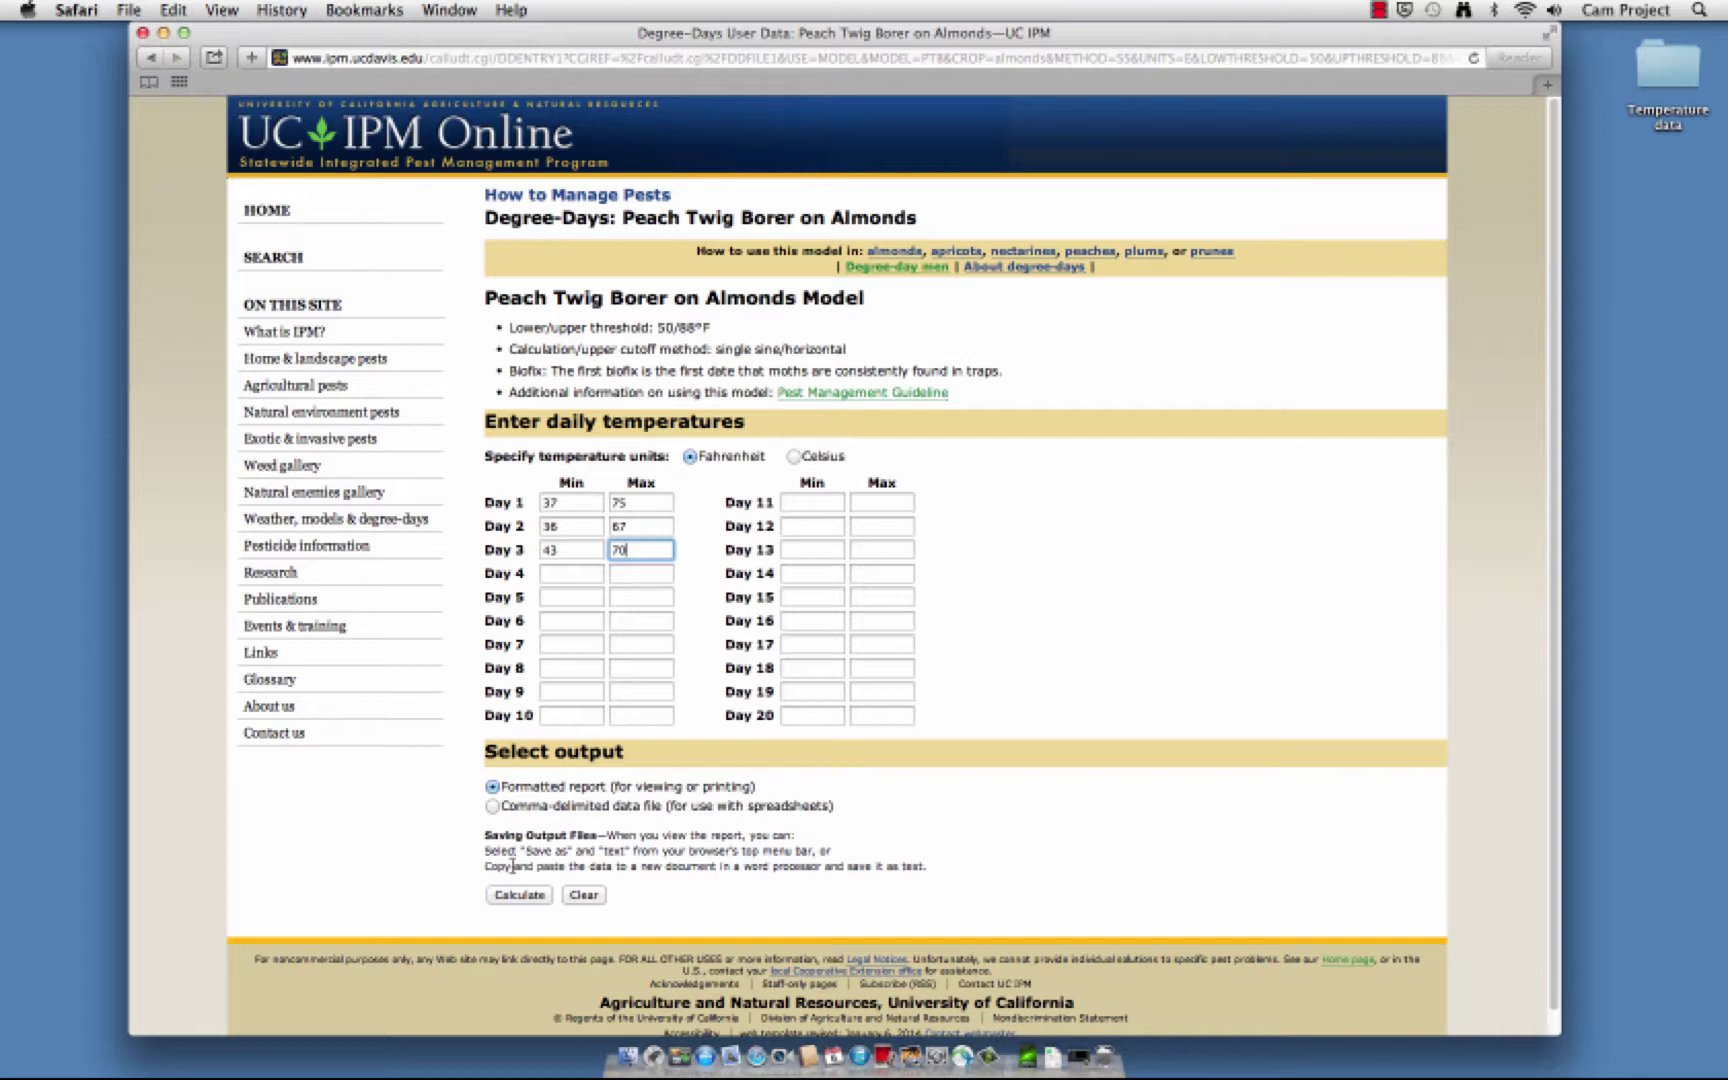
{"action": "left_click", "coordinate": [515, 894]}
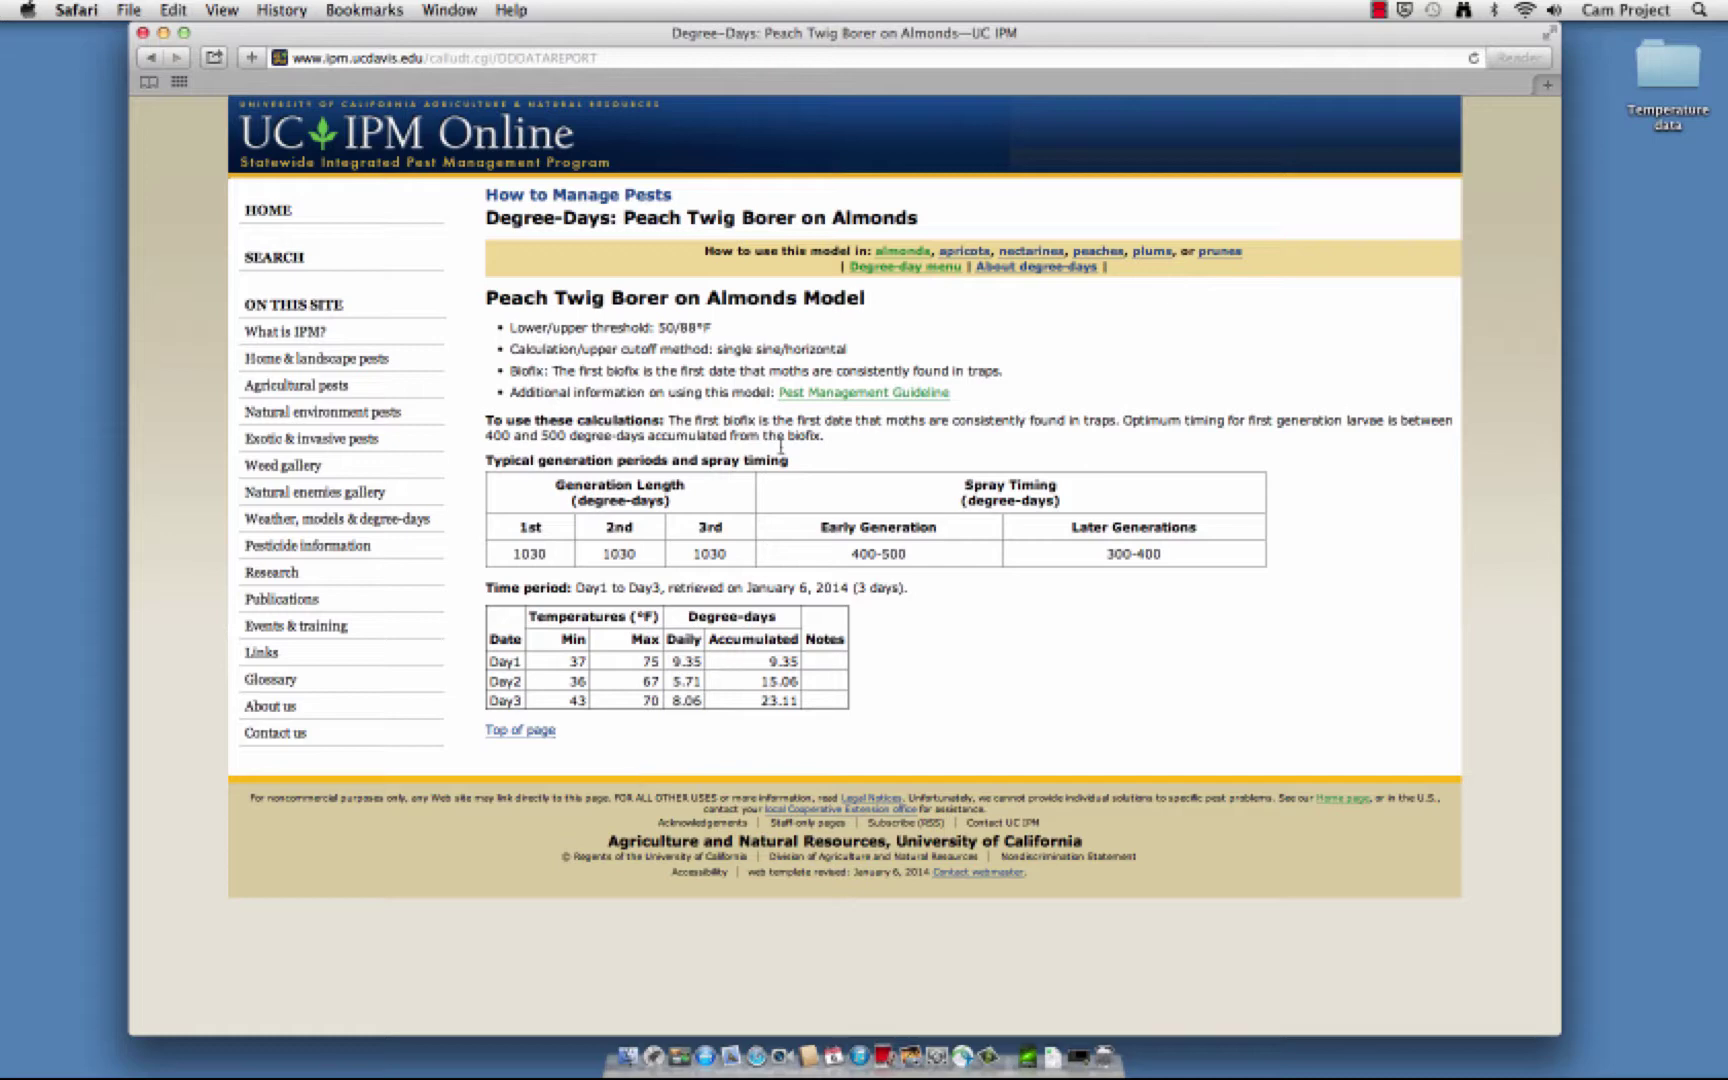
From the Degree-day menu, open the peach twig borer TABLE PDF
{"action": "left_click", "coordinate": [874, 270]}
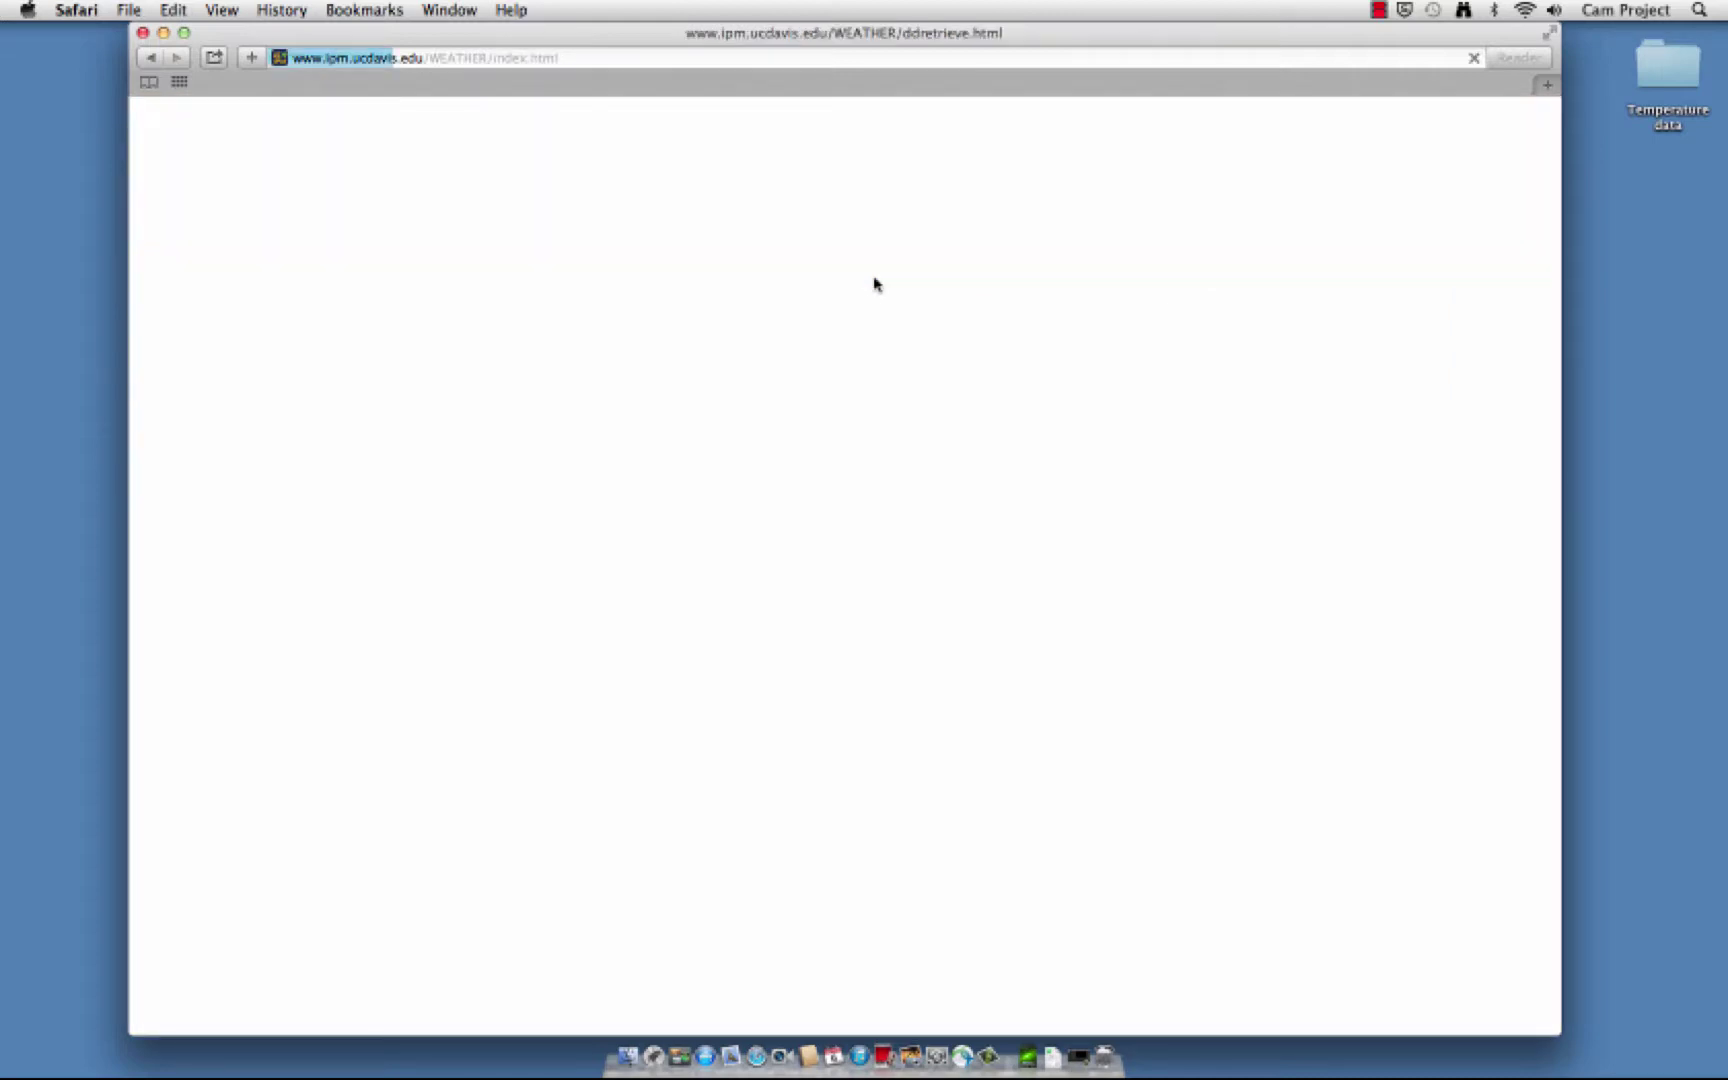
{"action": "scroll", "coordinate": [912, 672], "scroll_direction": "down", "scroll_amount": 3}
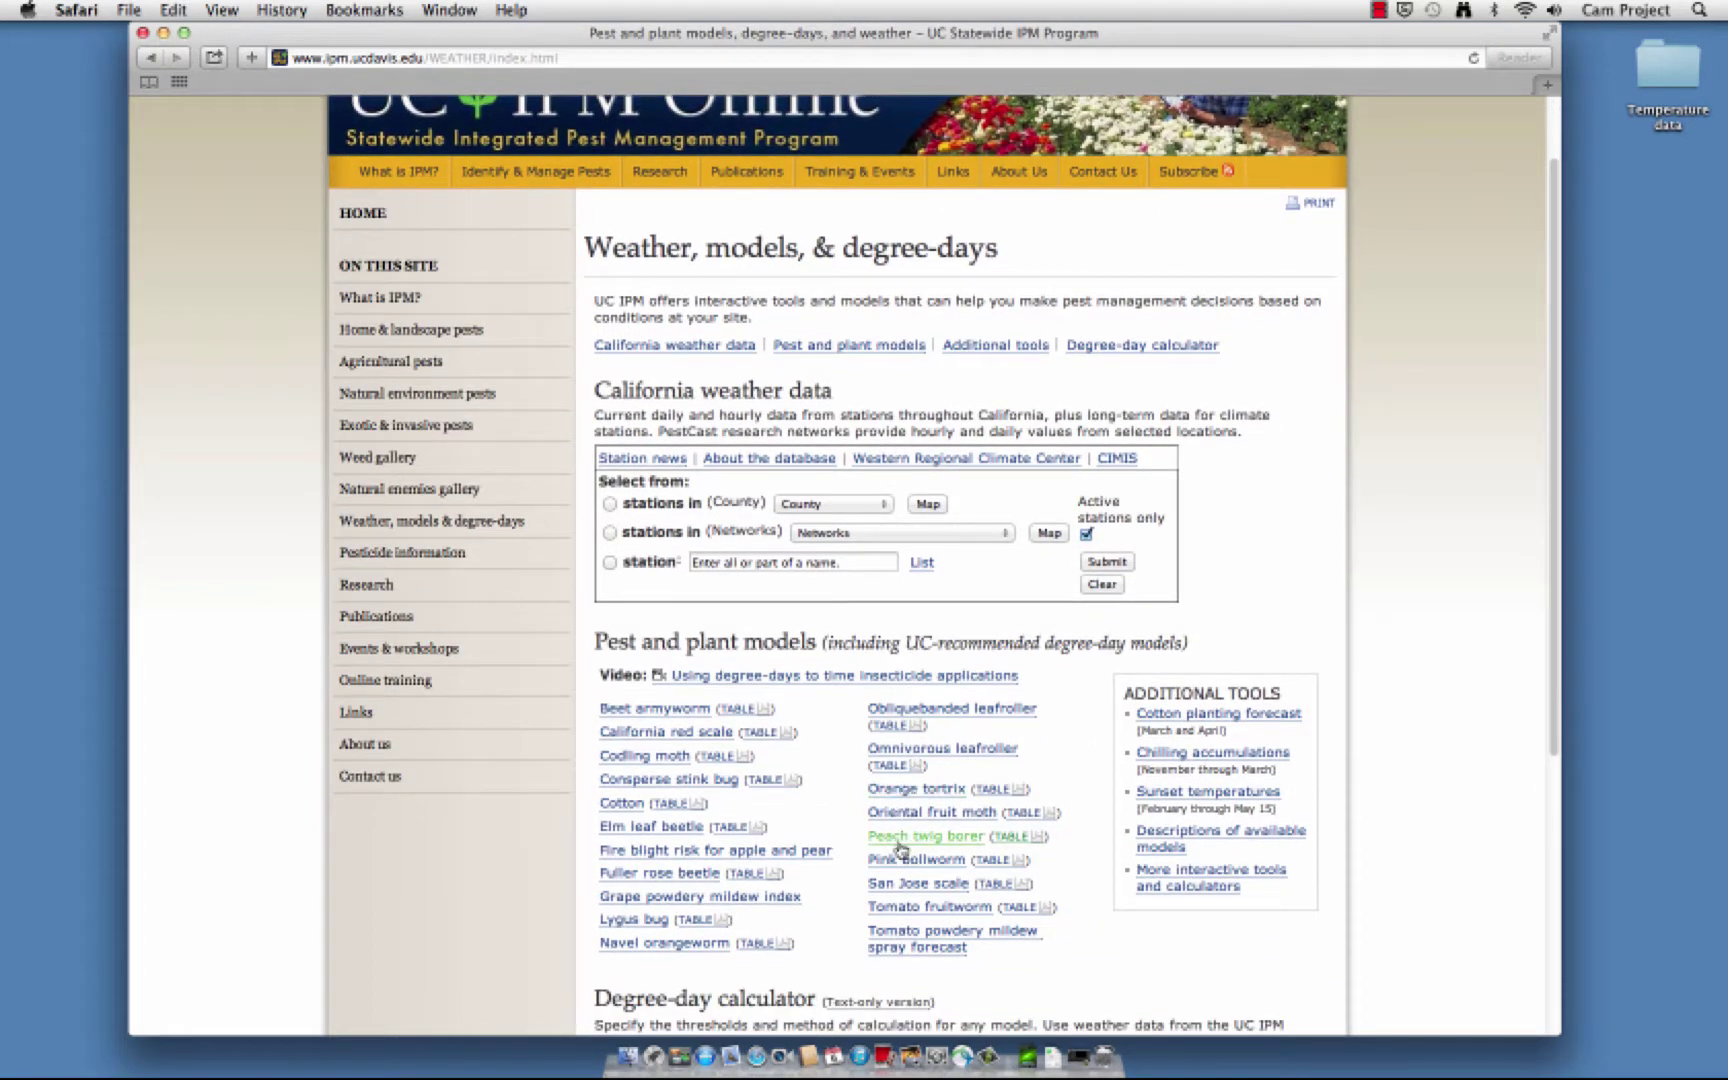
{"action": "left_click", "coordinate": [1010, 845]}
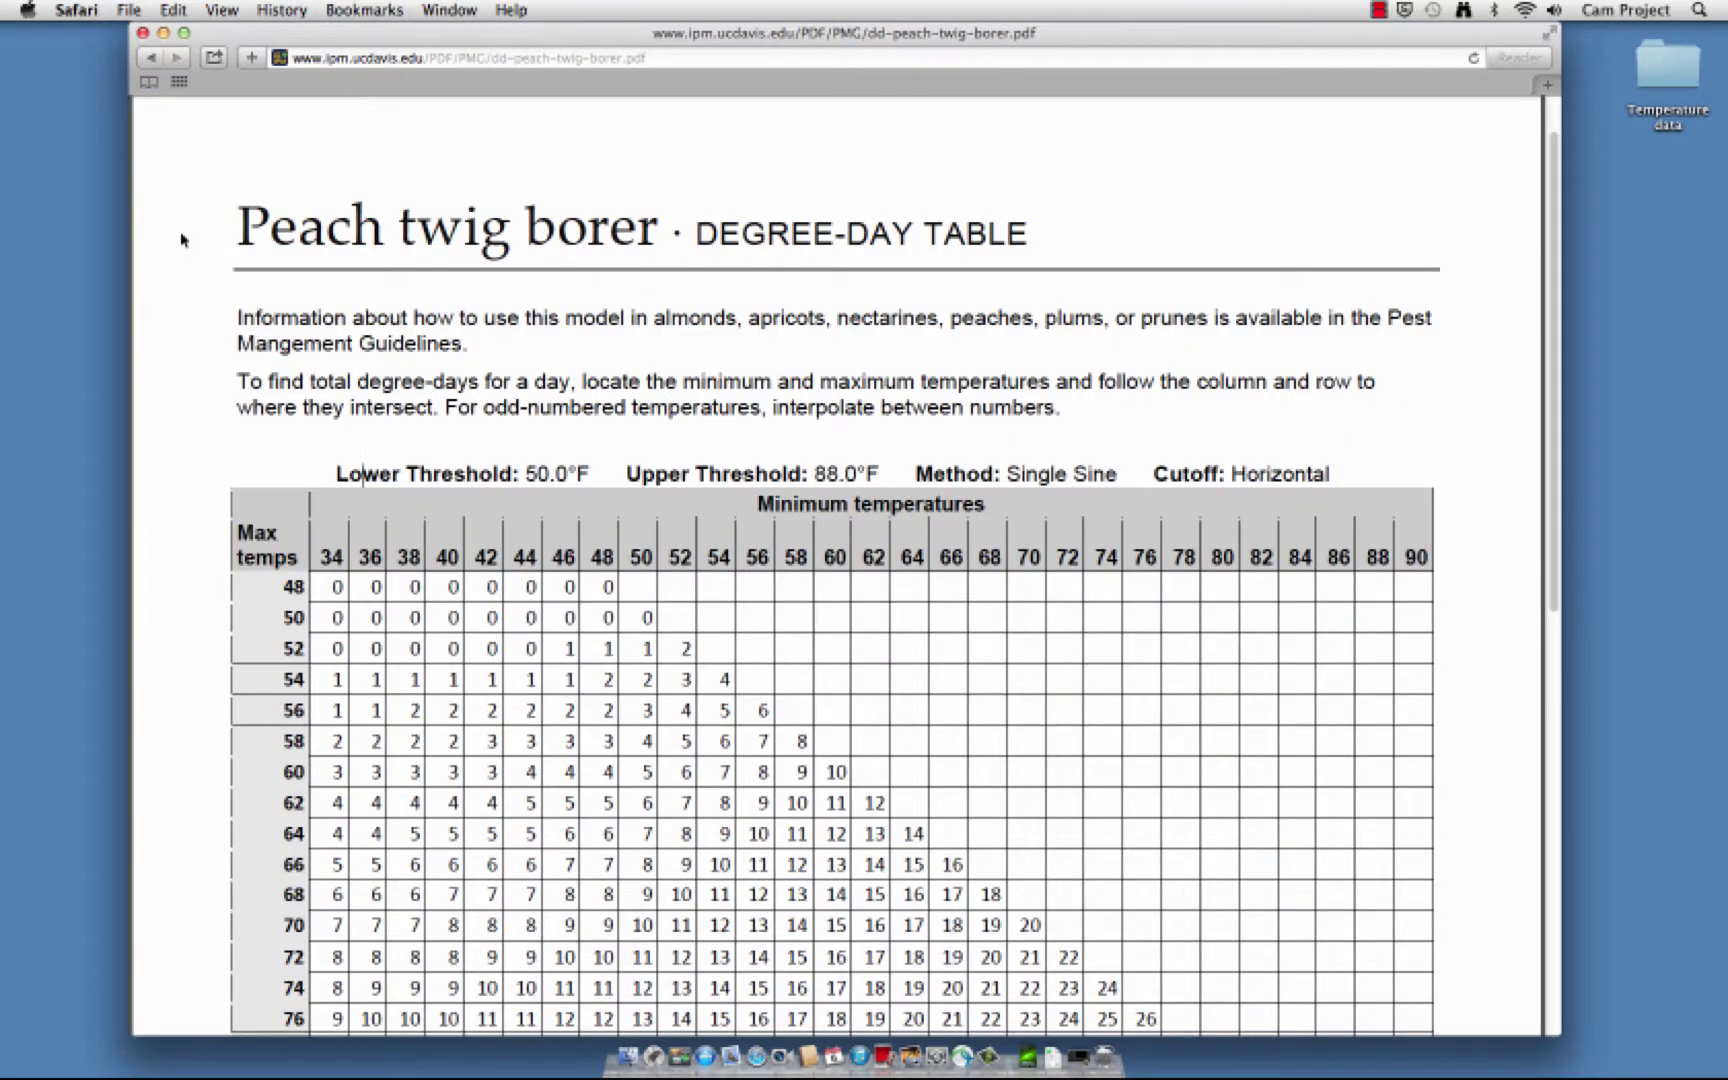
{"action": "double_click", "coordinate": [262, 534]}
{"action": "left_click", "coordinate": [792, 505]}
{"action": "double_click", "coordinate": [790, 505]}
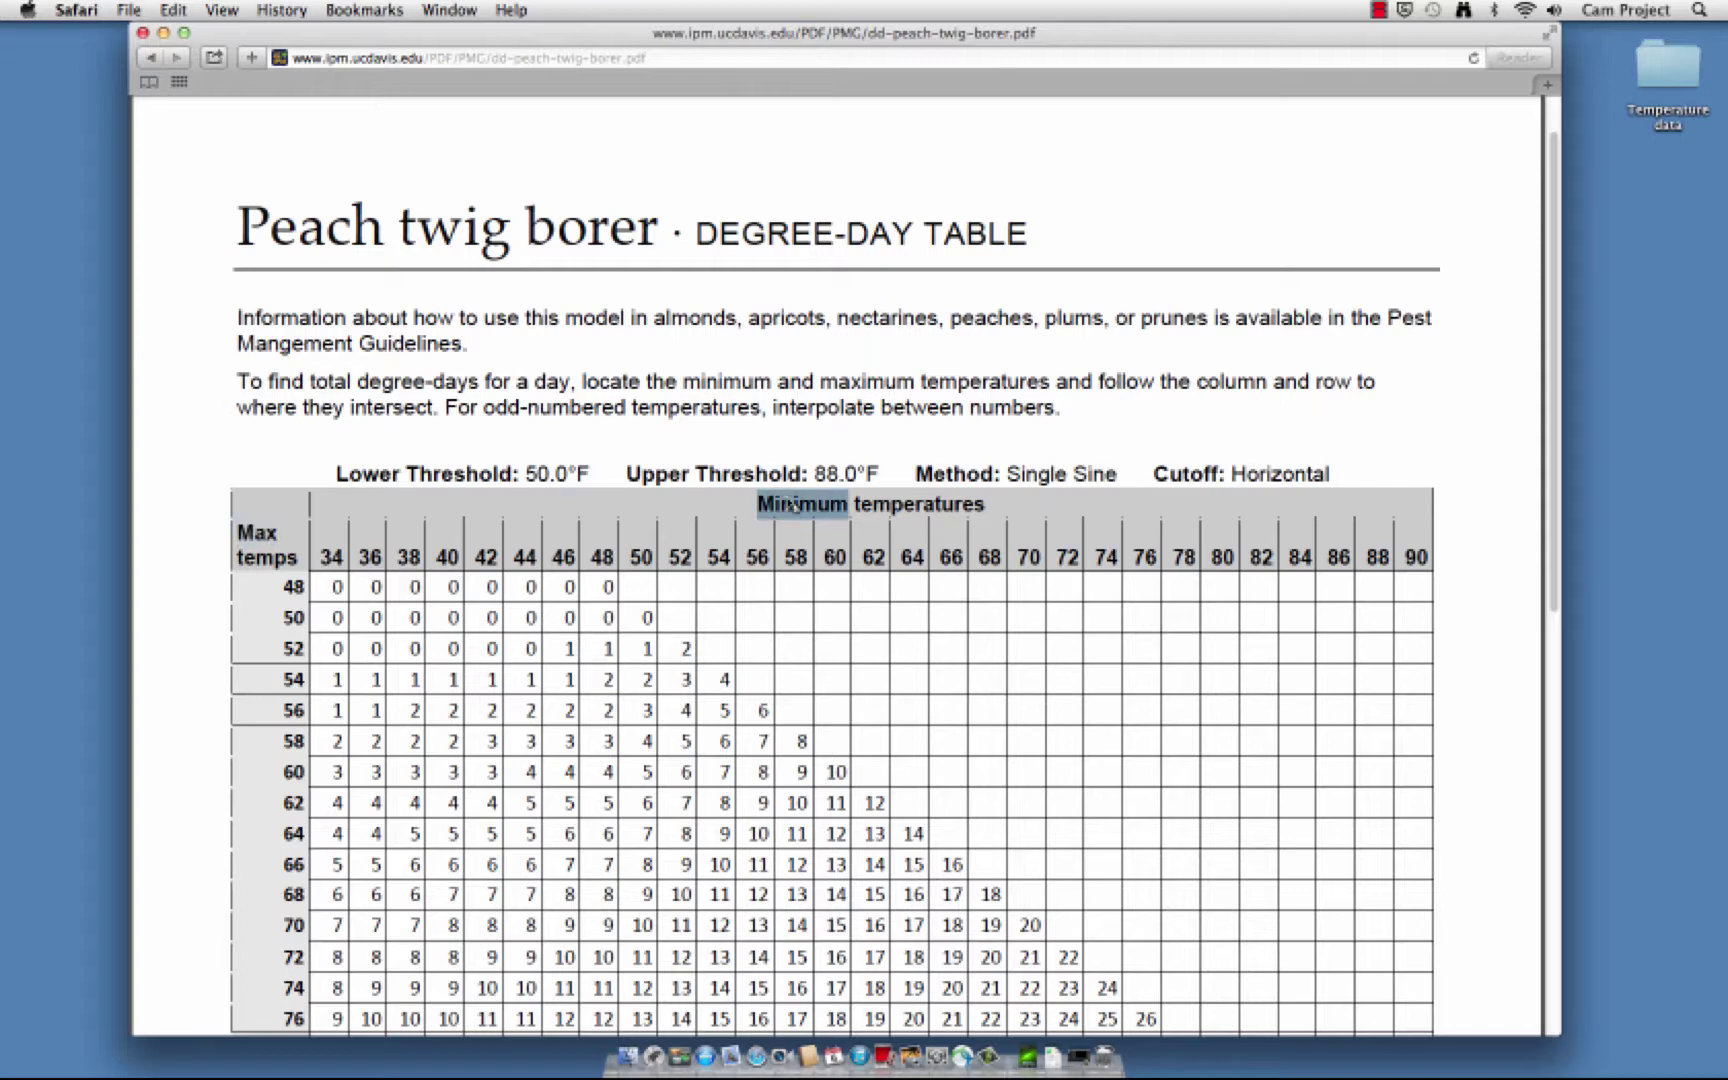
{"action": "scroll", "coordinate": [793, 505], "scroll_direction": "down", "scroll_amount": 5}
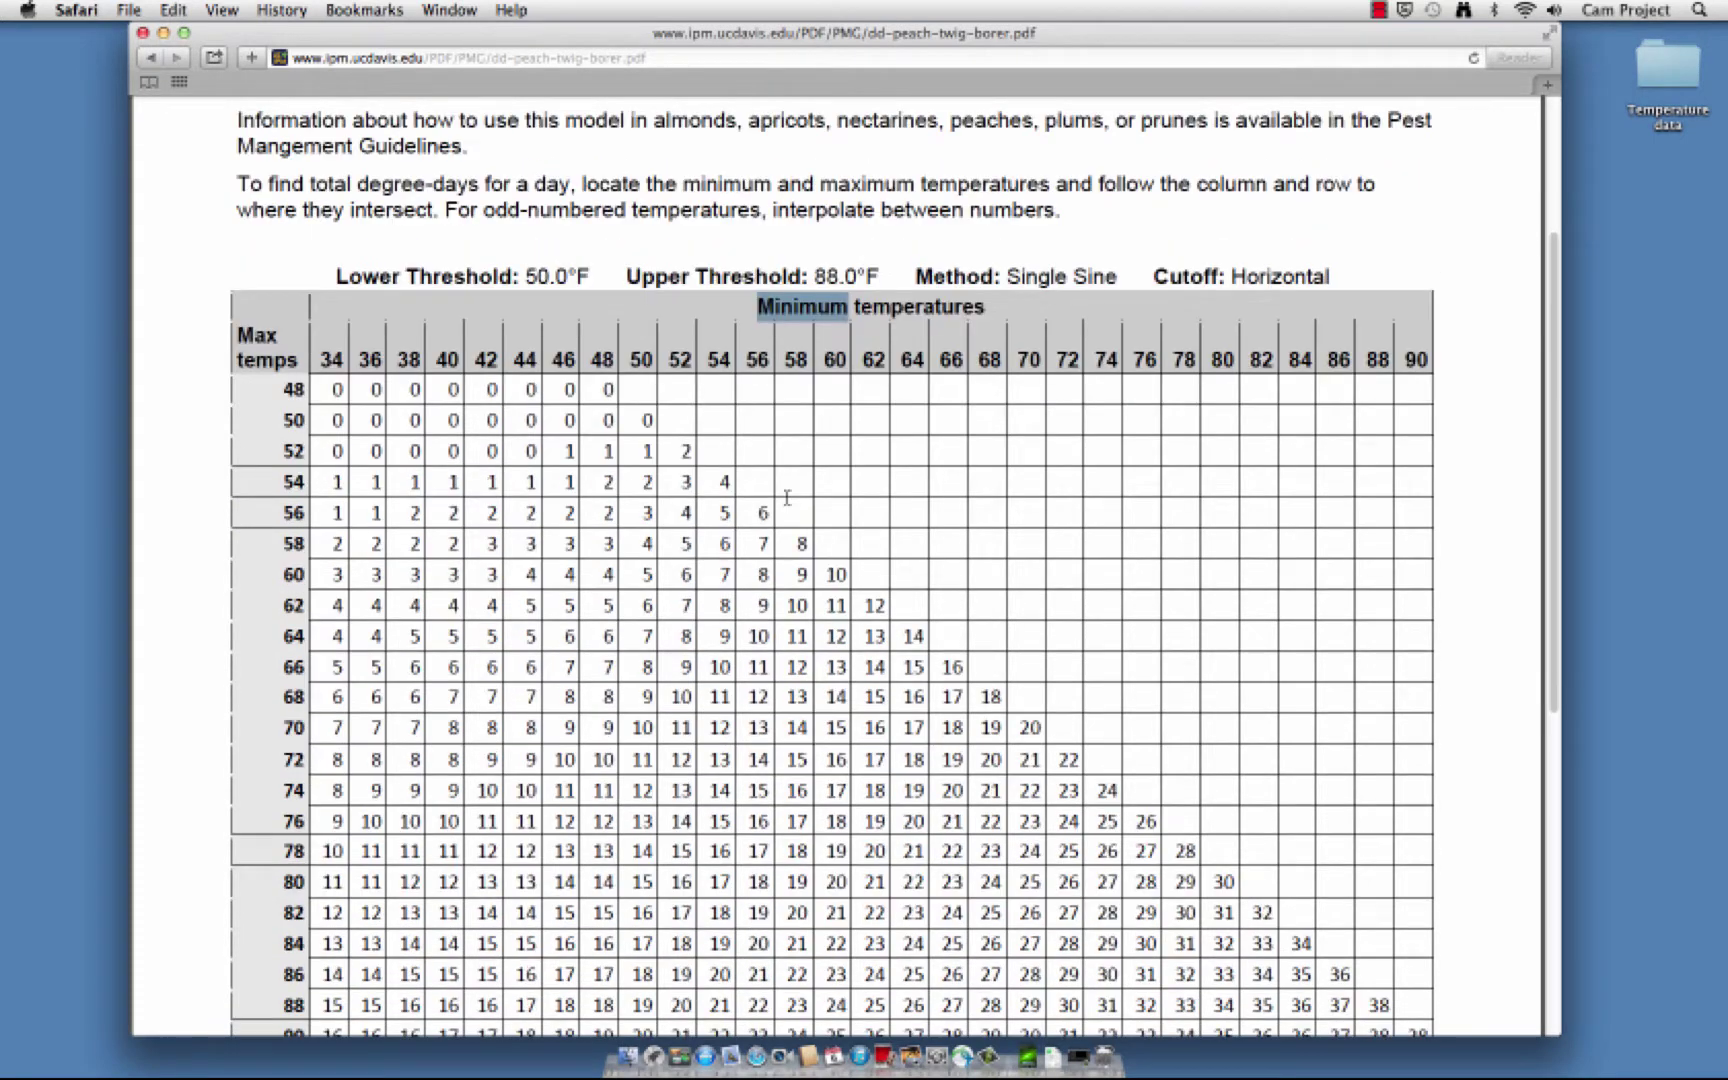
{"action": "double_click", "coordinate": [292, 790]}
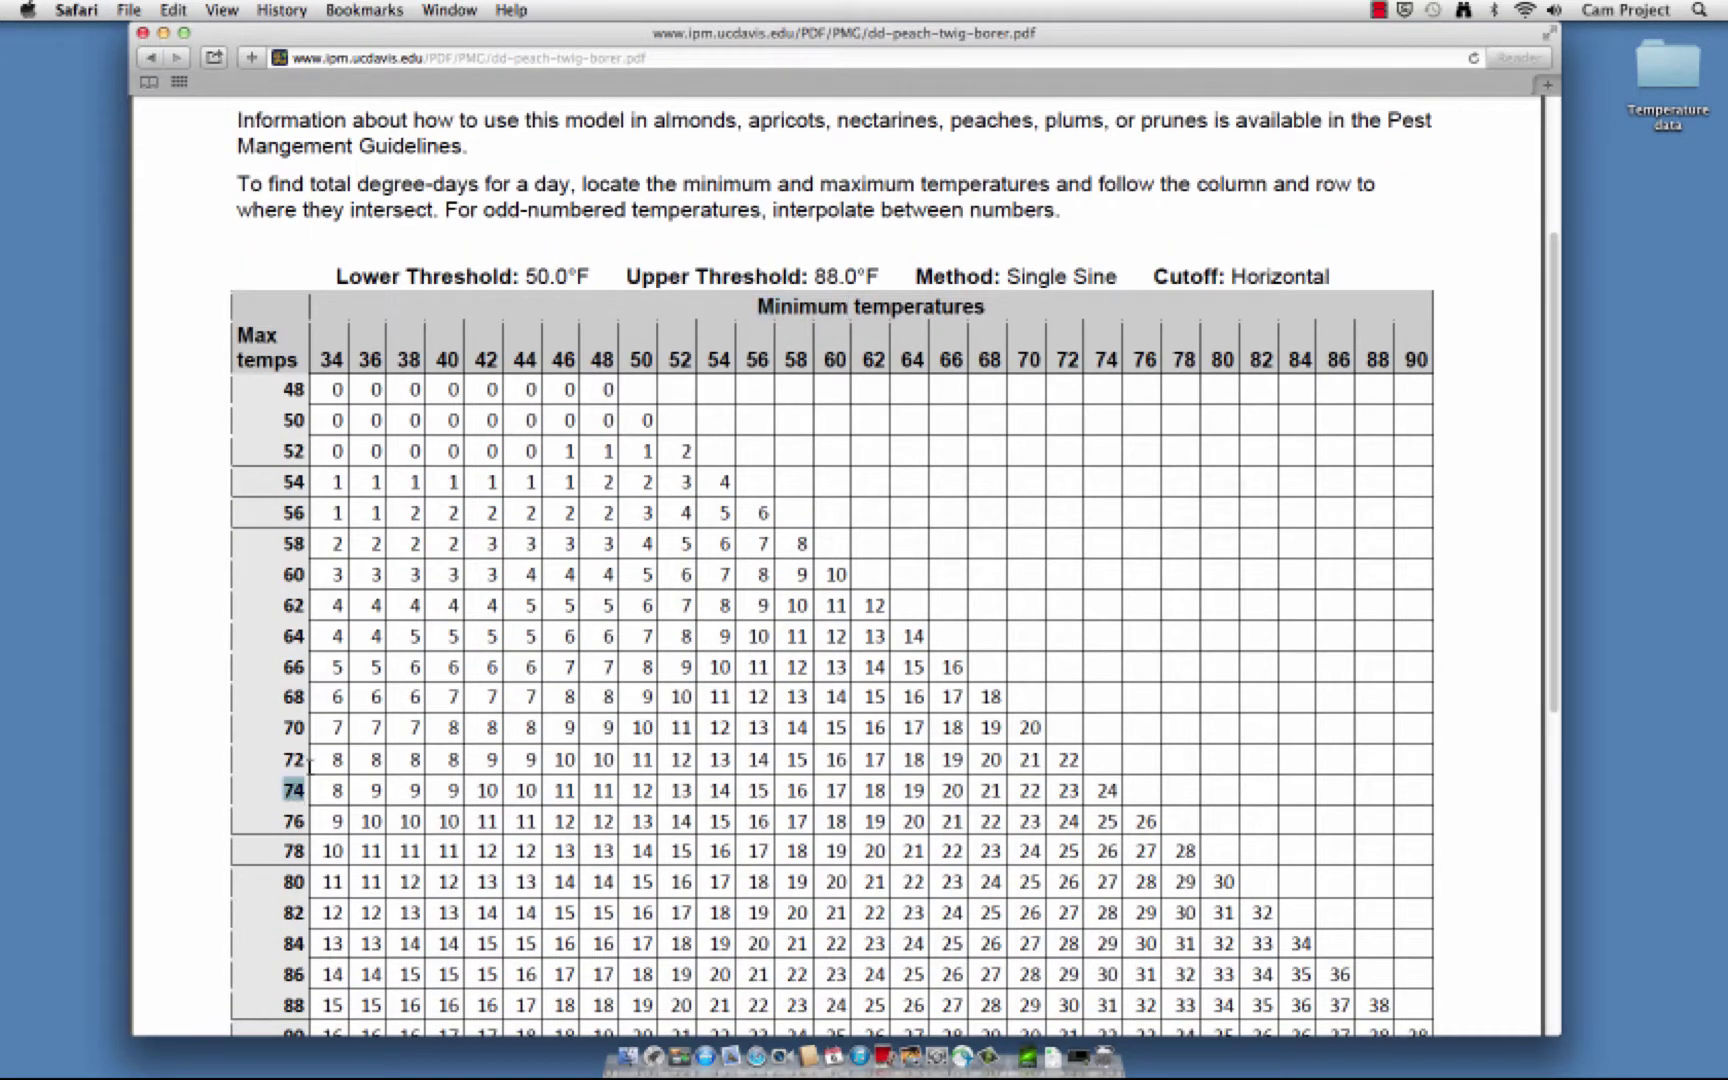
{"action": "double_click", "coordinate": [758, 360]}
{"action": "double_click", "coordinate": [757, 790]}
{"action": "scroll", "coordinate": [757, 790], "scroll_direction": "up", "scroll_amount": 2}
{"action": "left_click", "coordinate": [196, 692]}
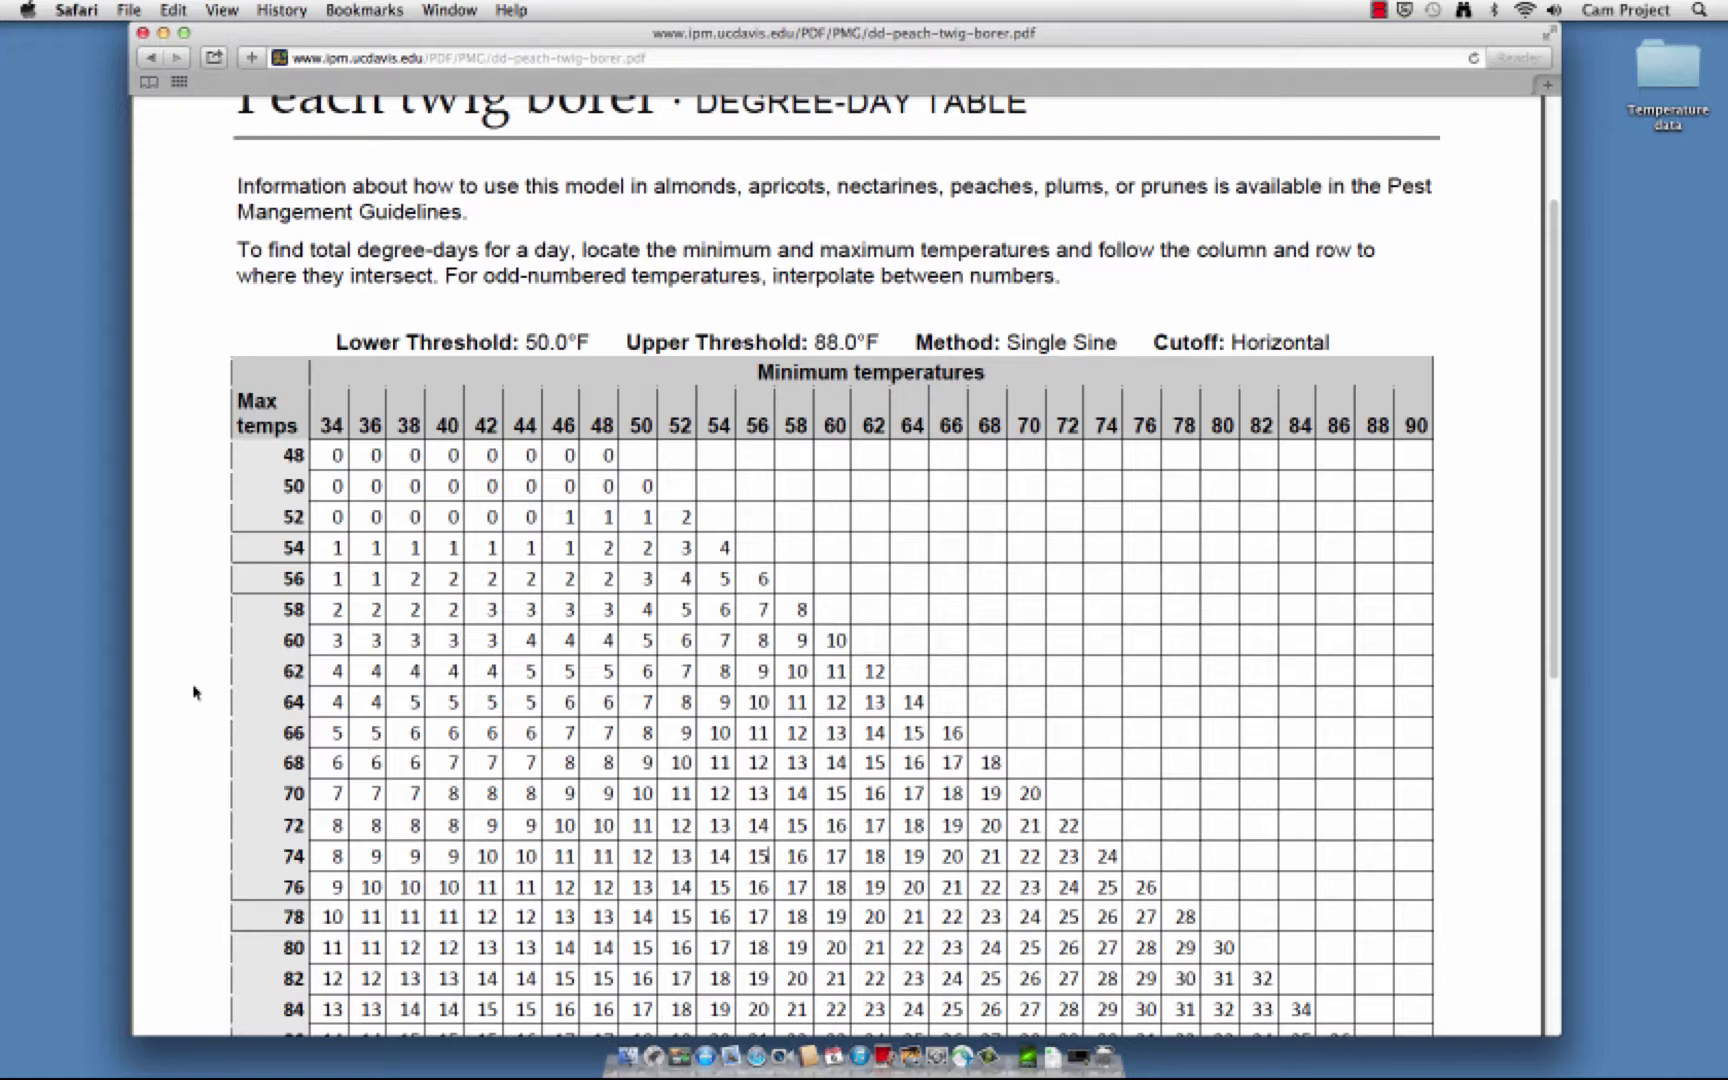
{"action": "scroll", "coordinate": [196, 692], "scroll_direction": "down", "scroll_amount": 2}
Return to the degree-days page and select the calculator's empty lower and upper threshold fields
{"action": "left_click", "coordinate": [147, 58]}
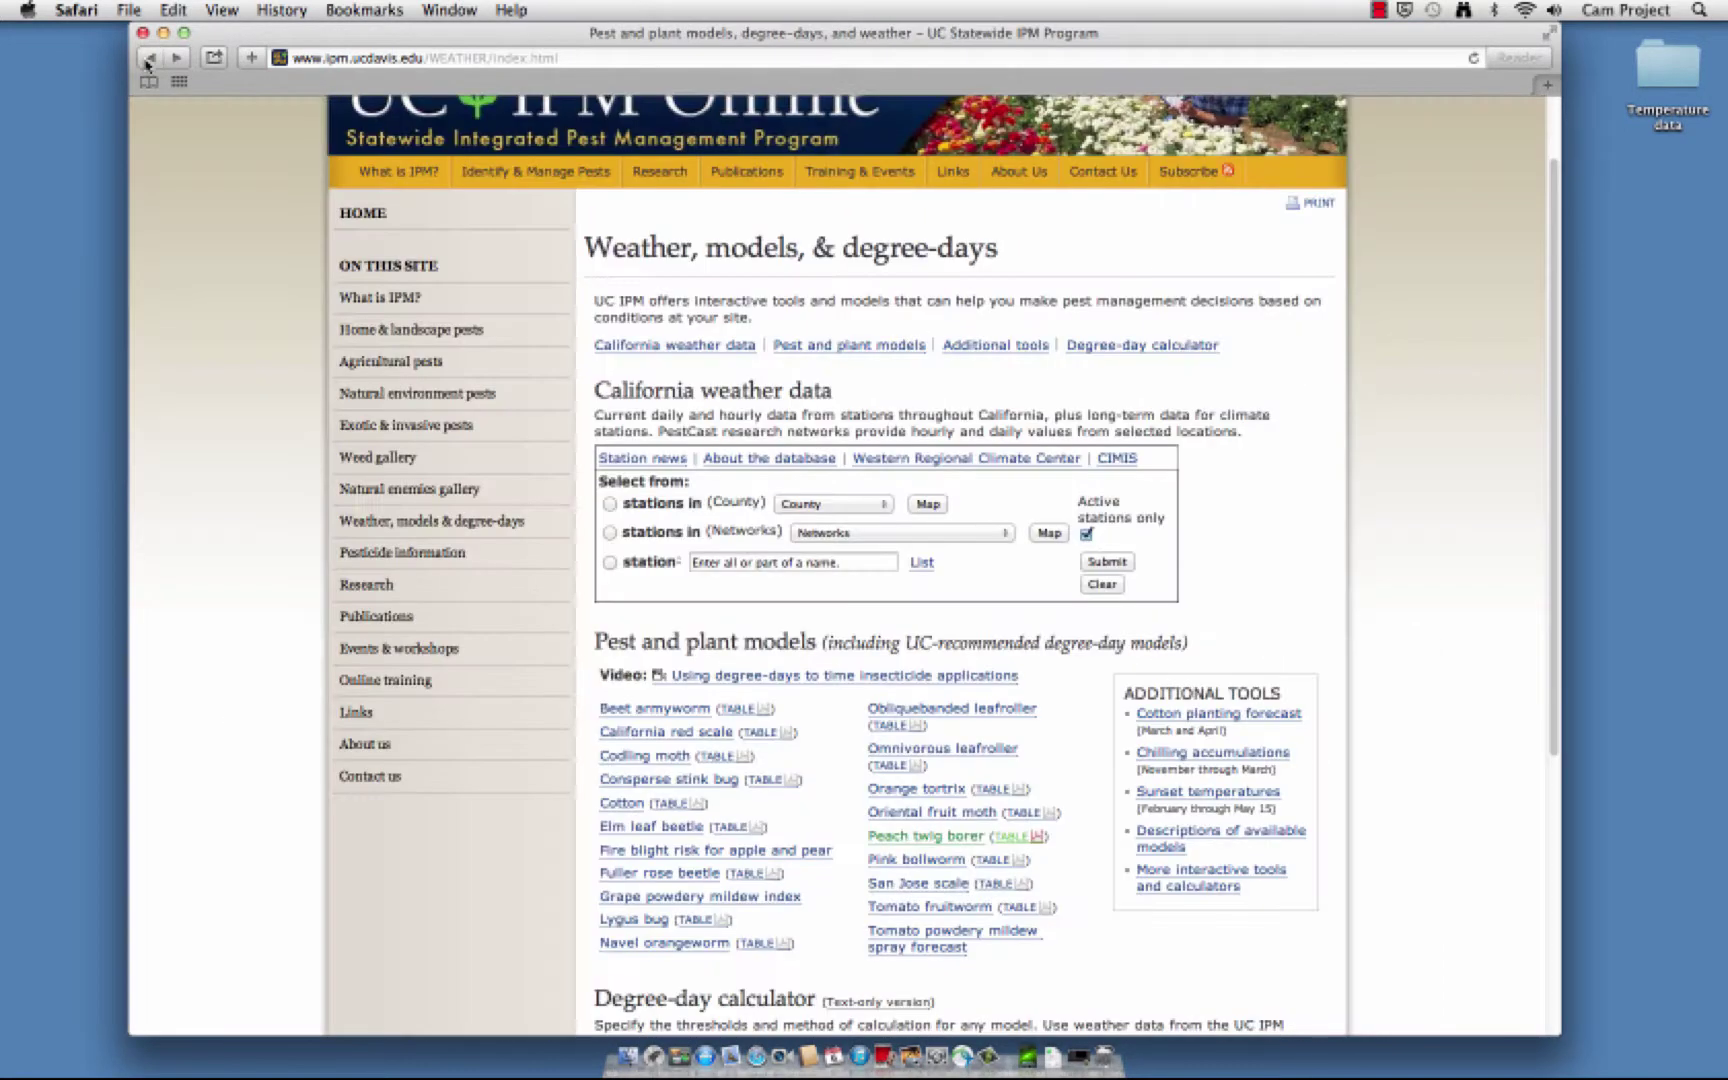
{"action": "scroll", "coordinate": [800, 720], "scroll_direction": "down", "scroll_amount": 3}
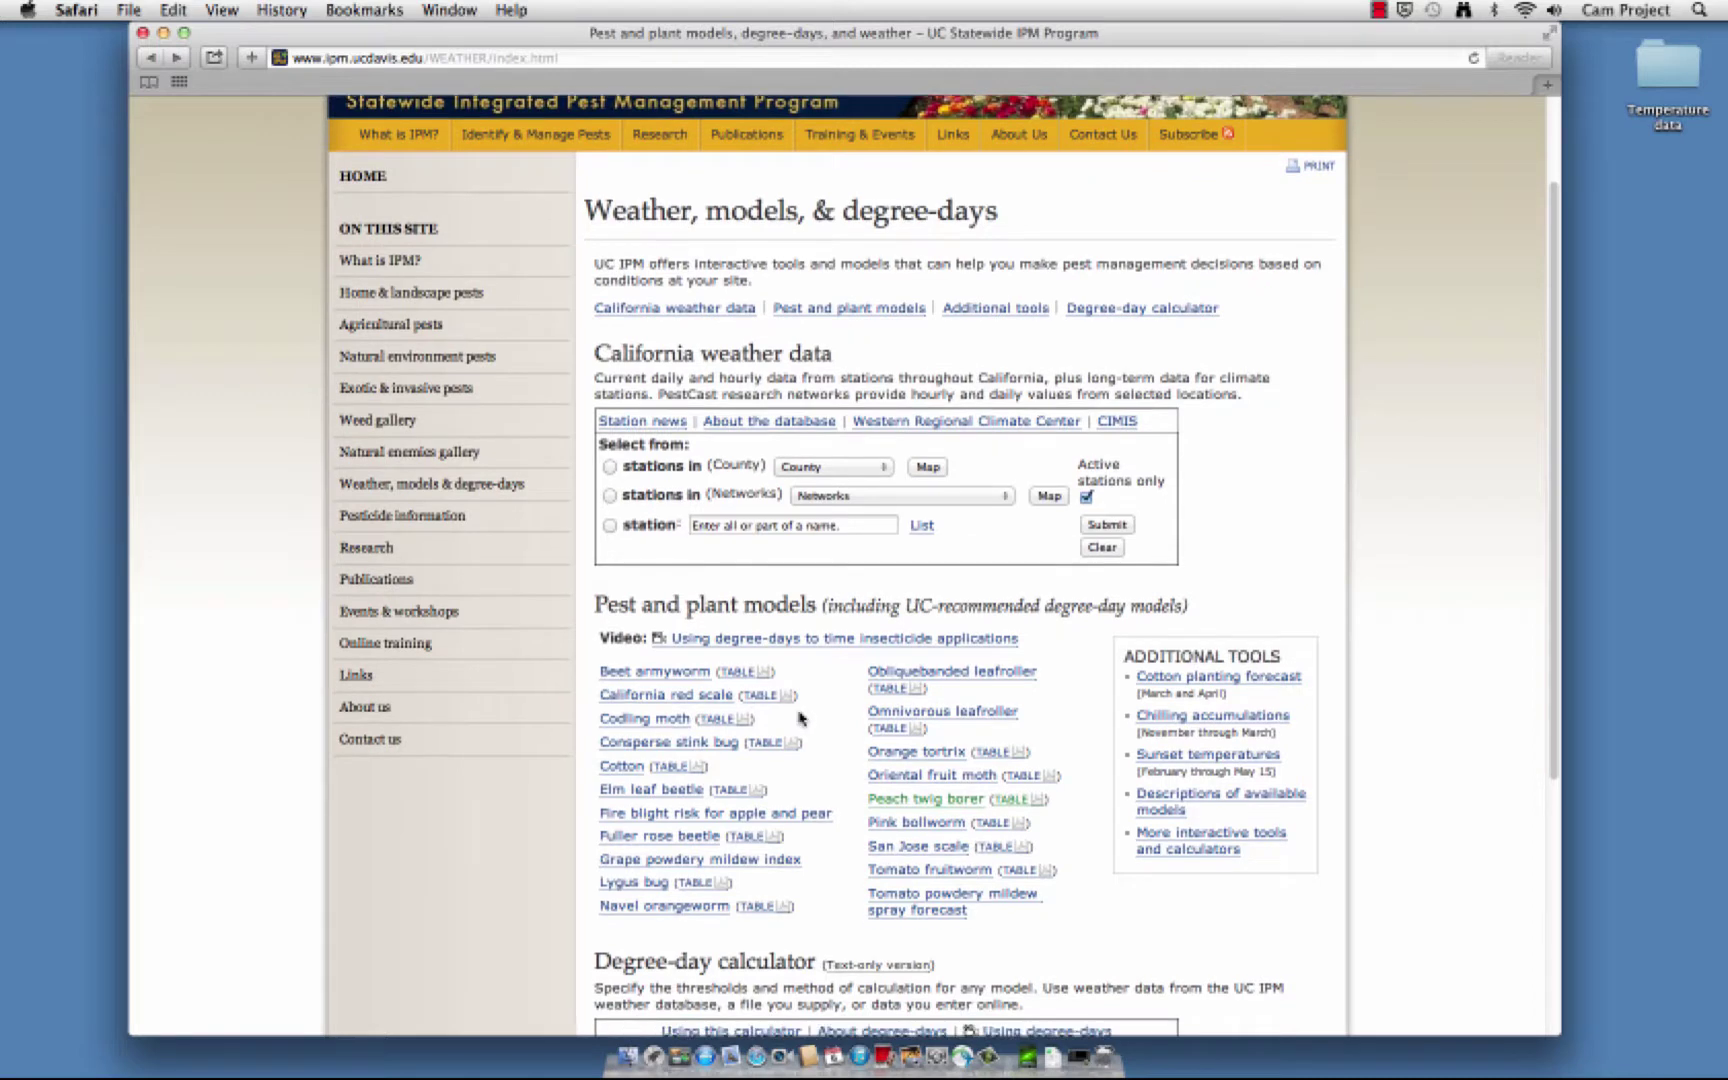
{"action": "scroll", "coordinate": [793, 740], "scroll_direction": "down", "scroll_amount": 3}
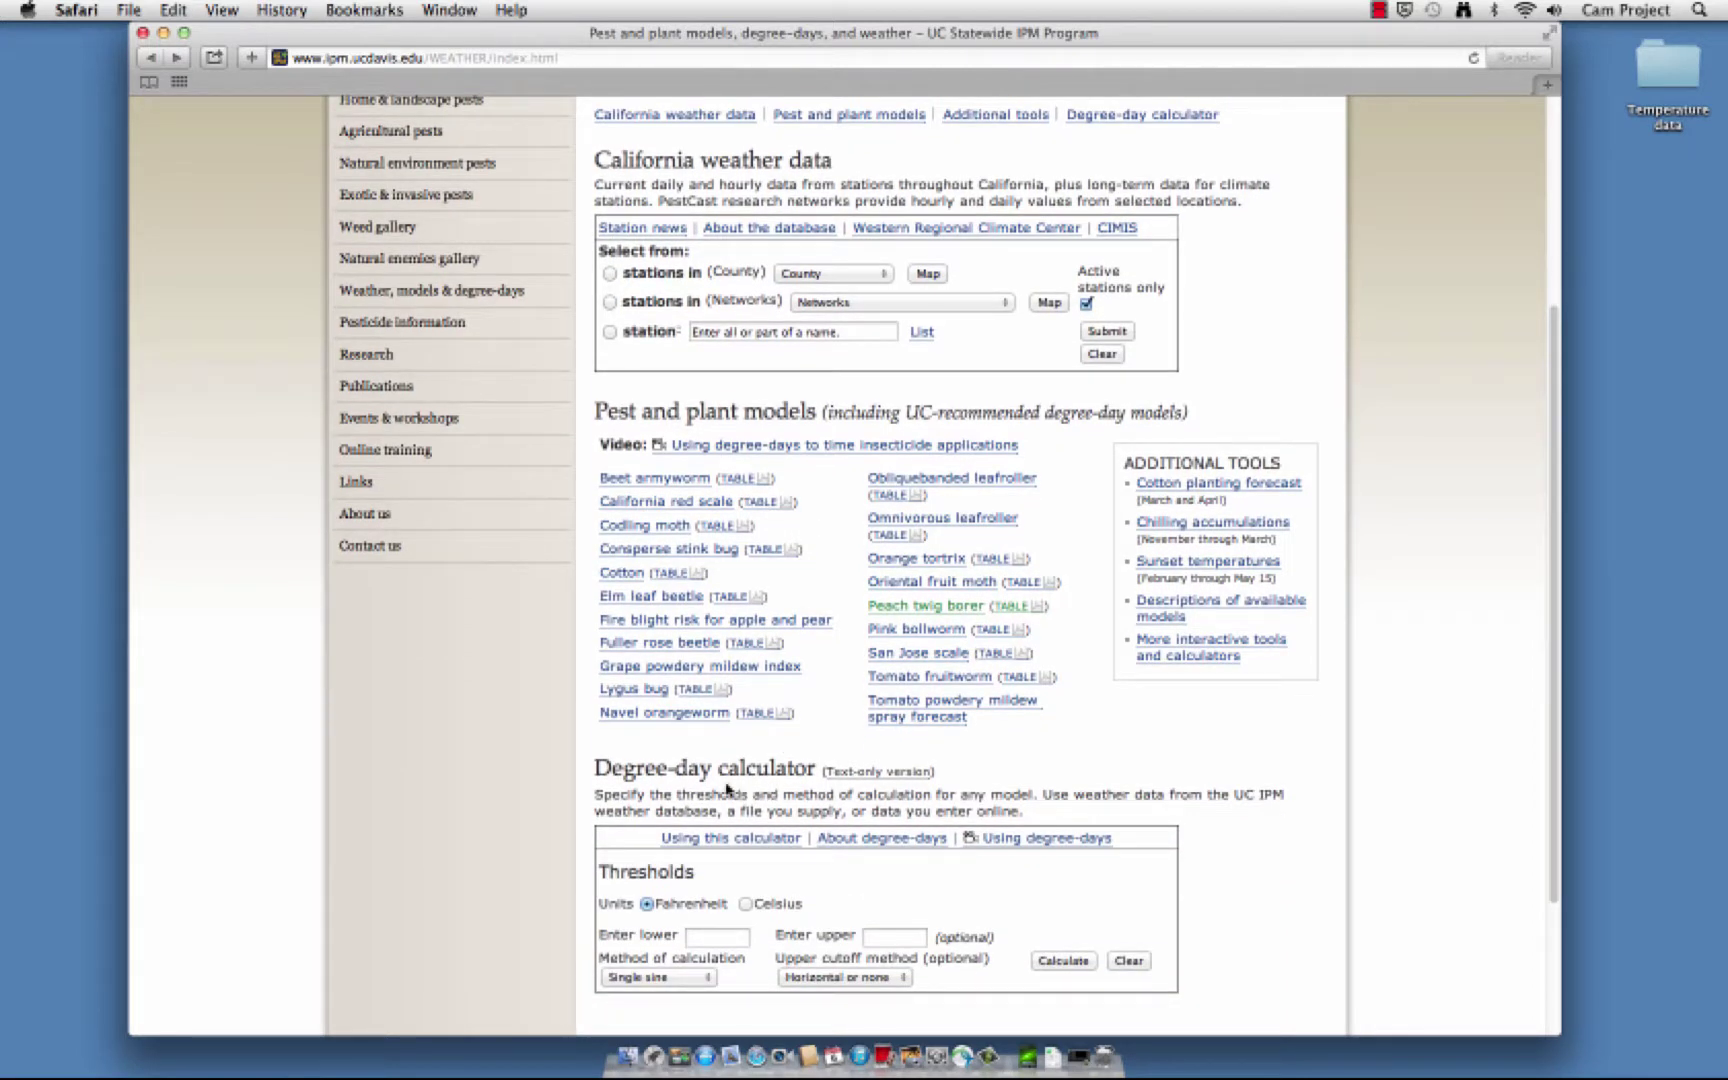
{"action": "left_click", "coordinate": [702, 945]}
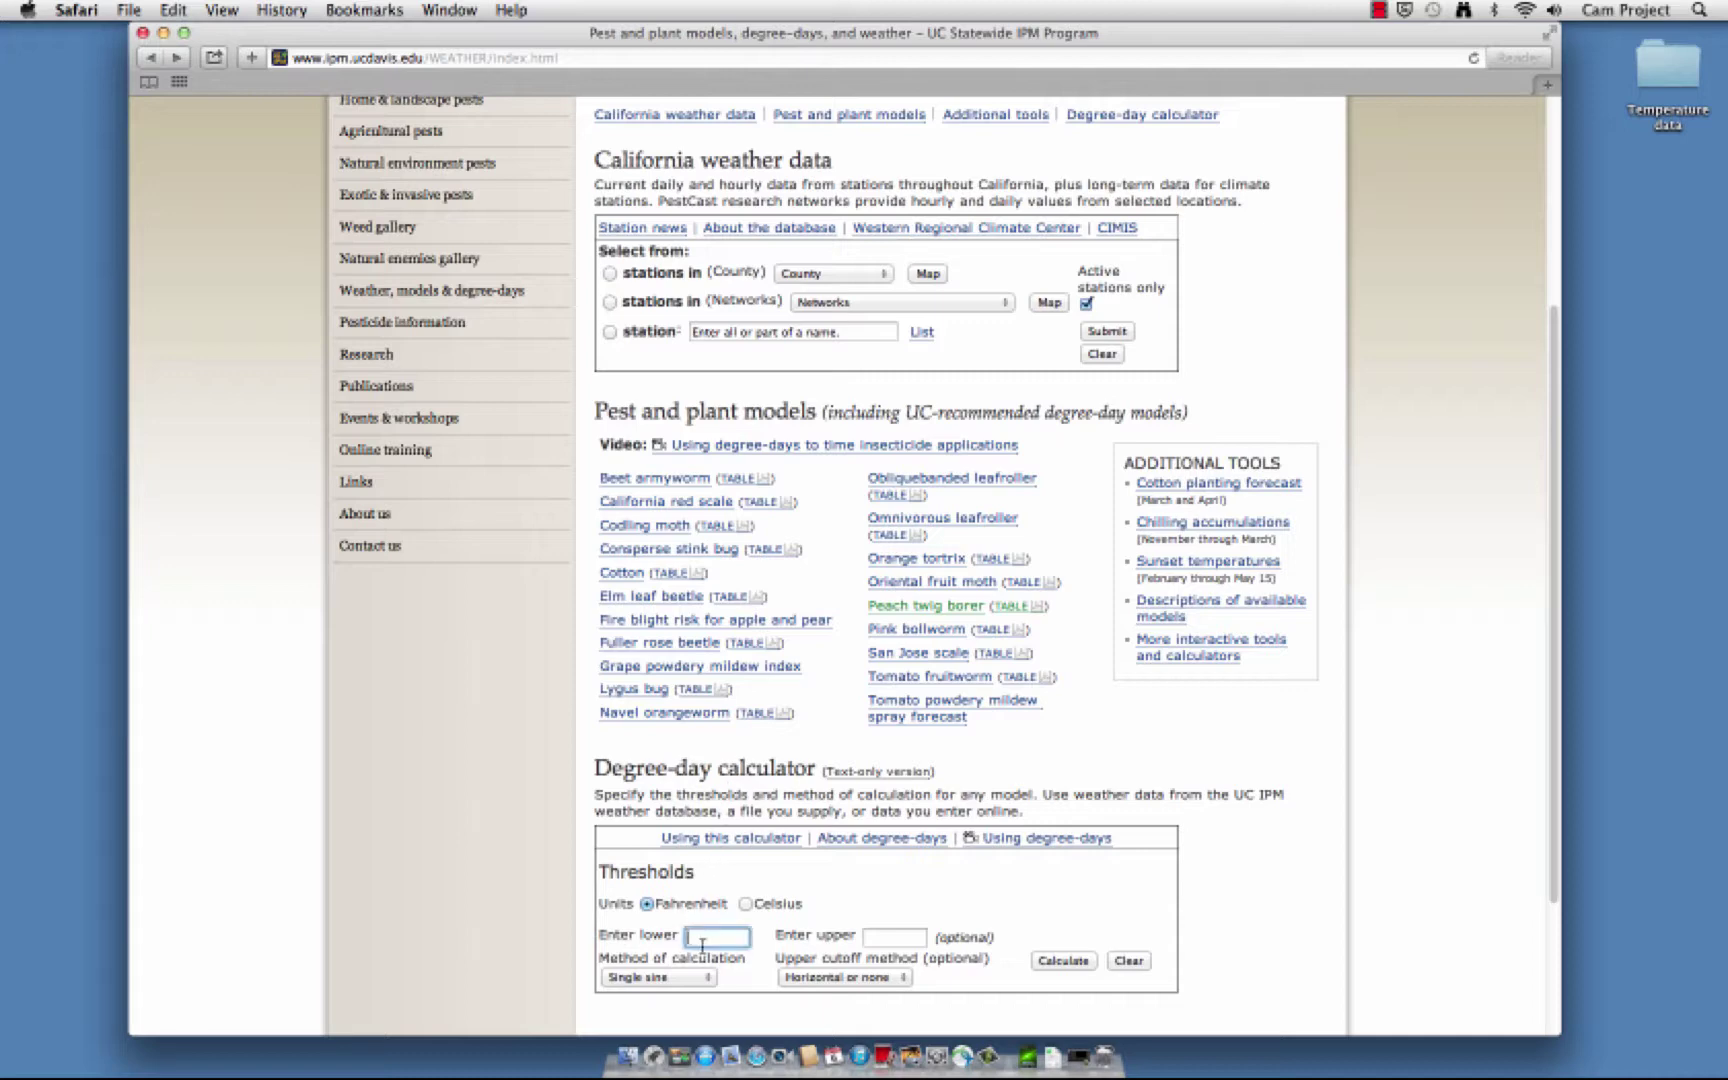
{"action": "left_click", "coordinate": [903, 944]}
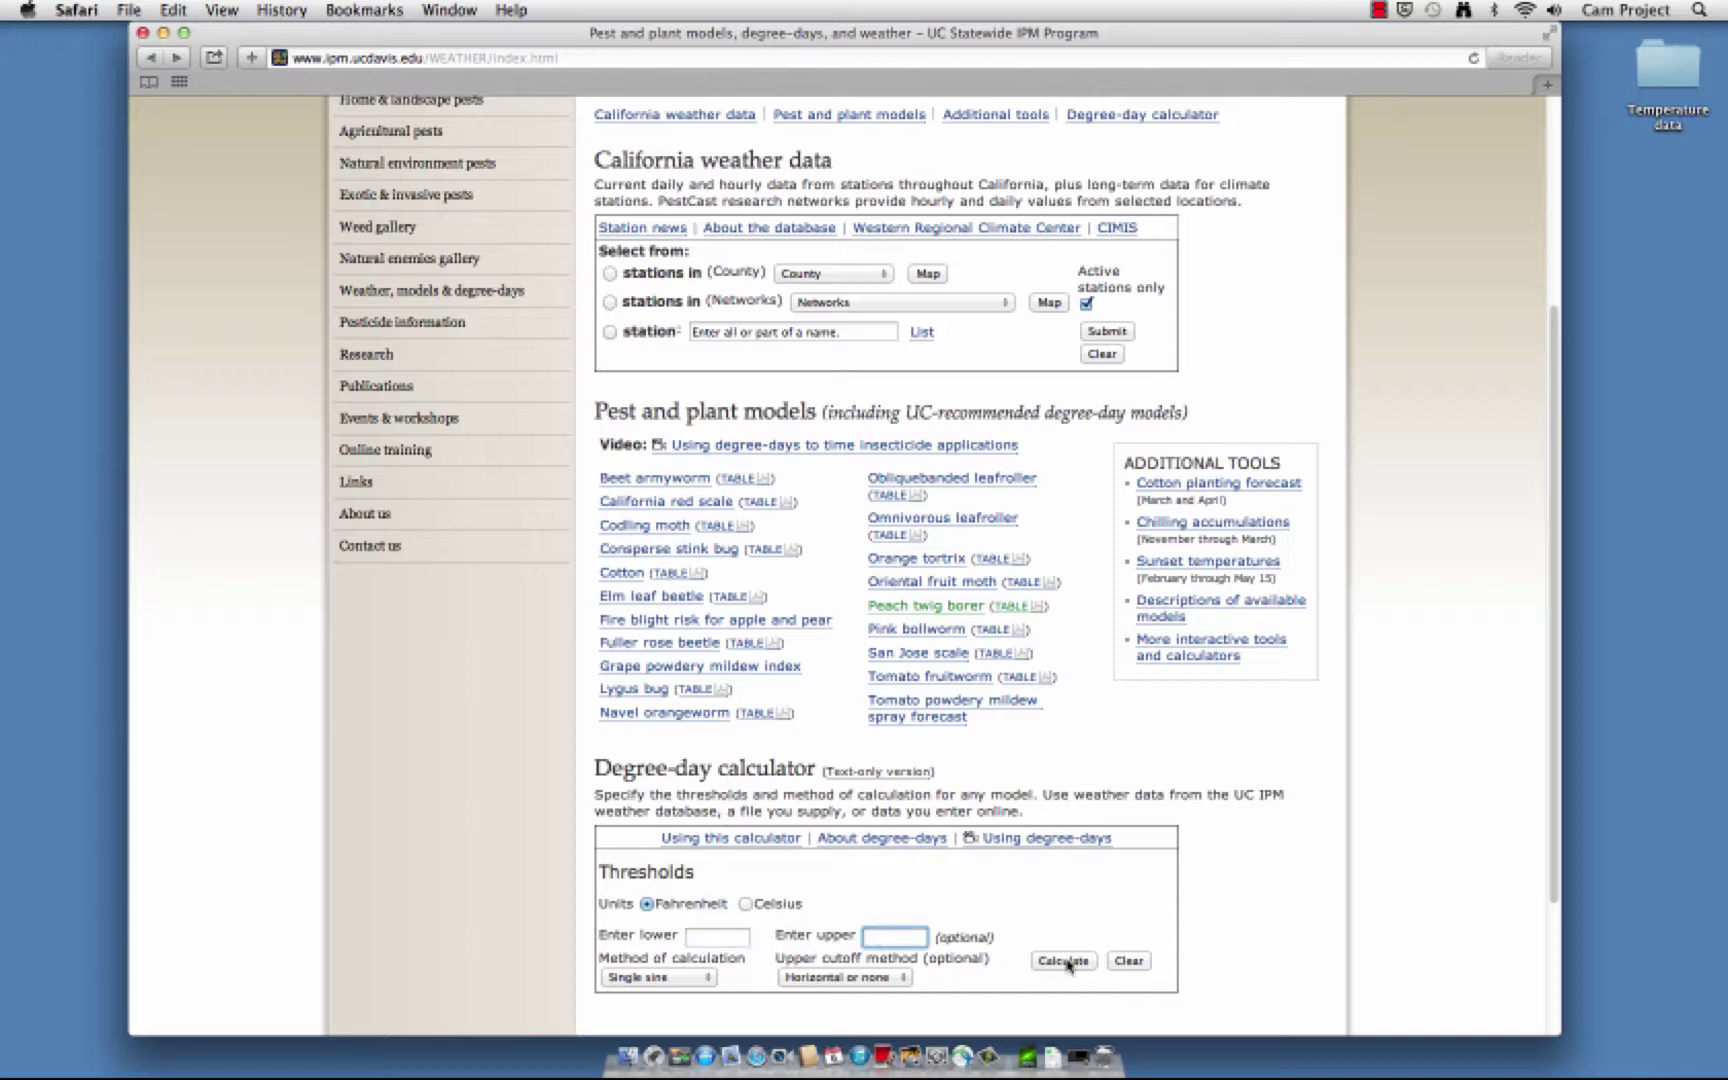